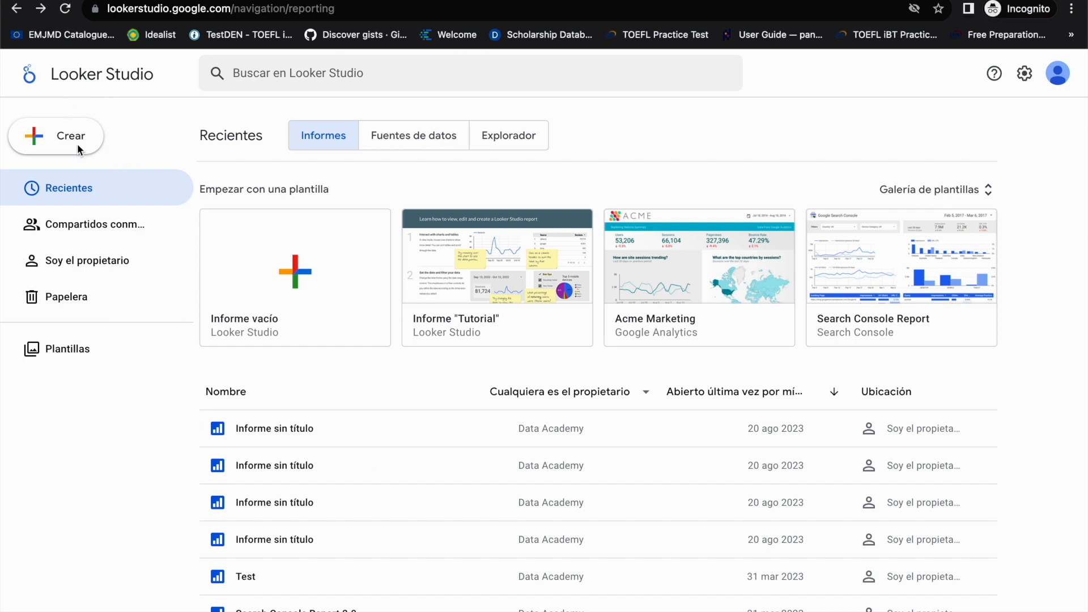
Step: Start creating a new data source
click(33, 134)
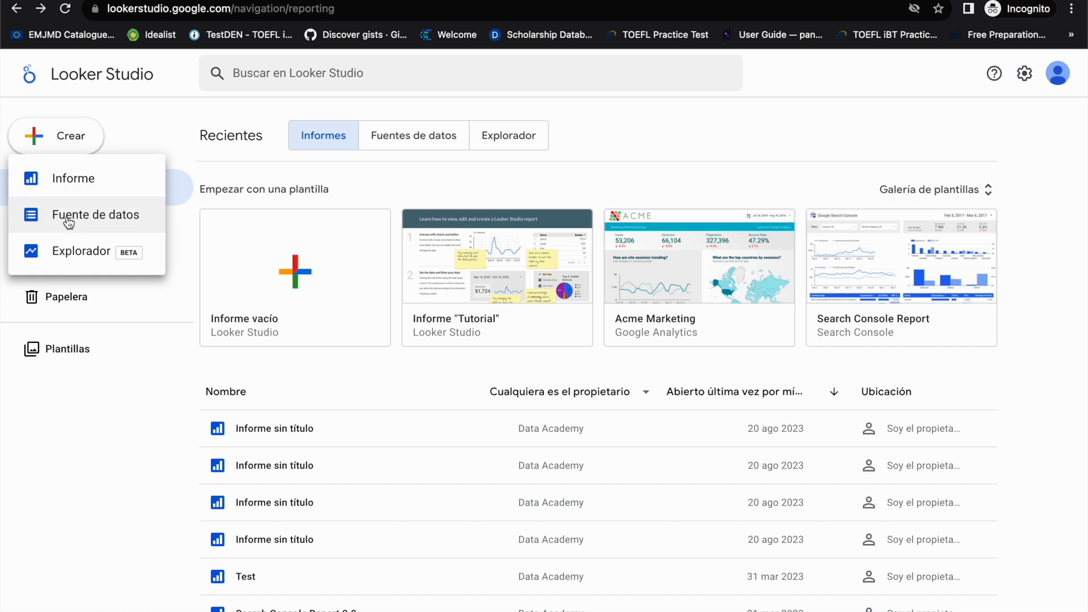
click(47, 219)
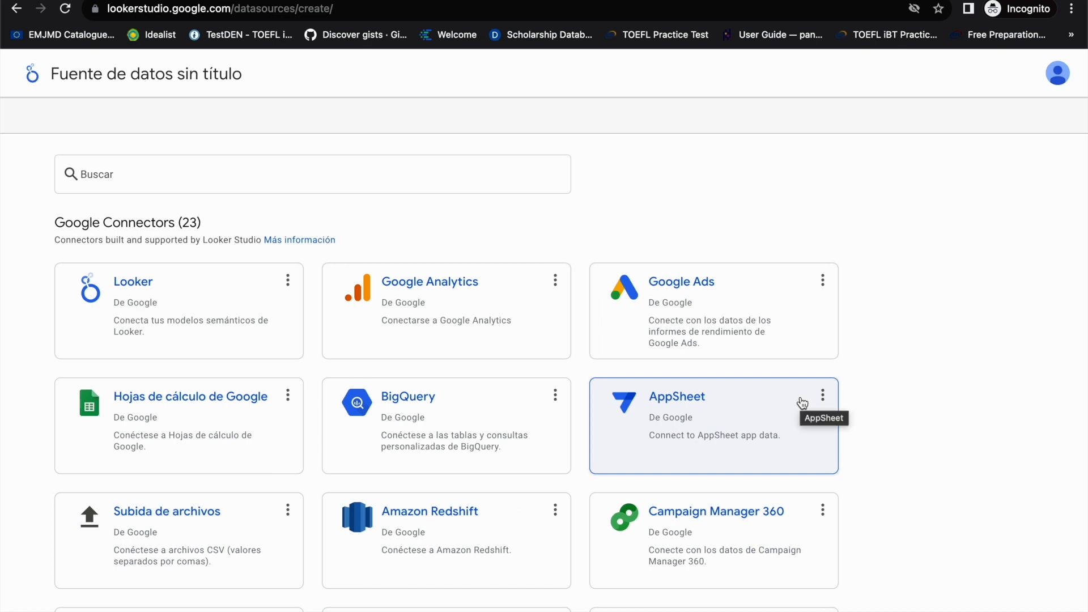
Step: Look through the Google-built connectors available for the new data source
scroll(802, 402, down, 2)
scroll(801, 402, up, 1)
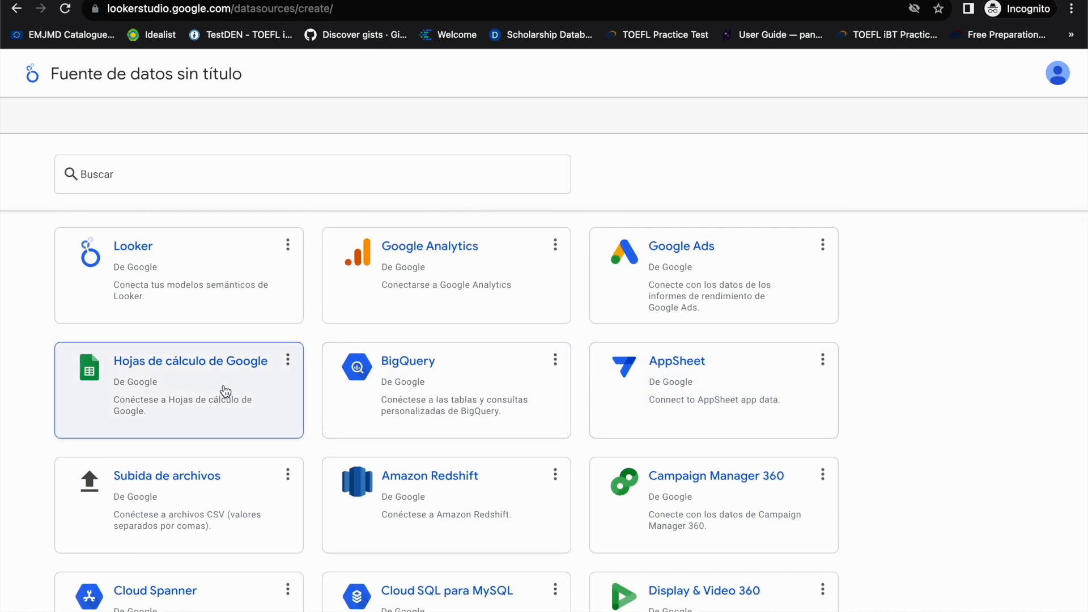
scroll(425, 418, down, 3)
scroll(424, 417, down, 5)
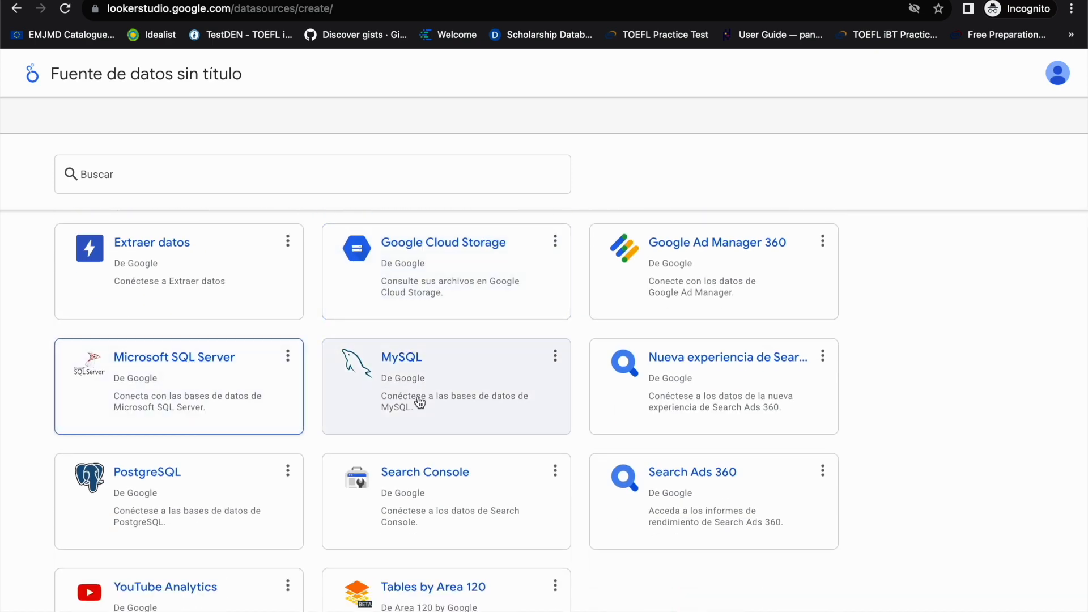
scroll(480, 398, down, 1)
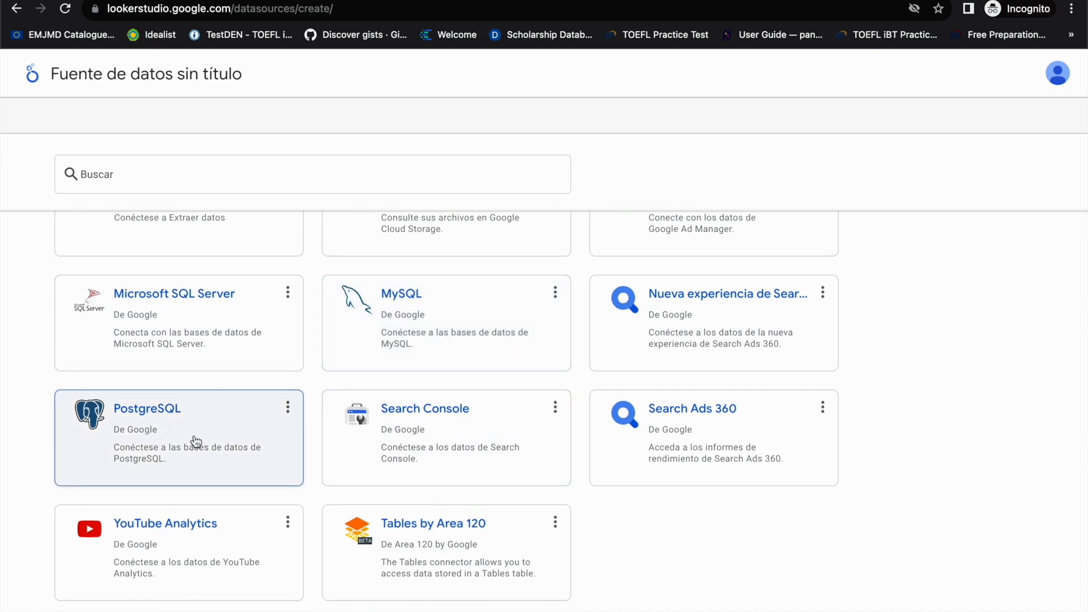
scroll(607, 490, up, 5)
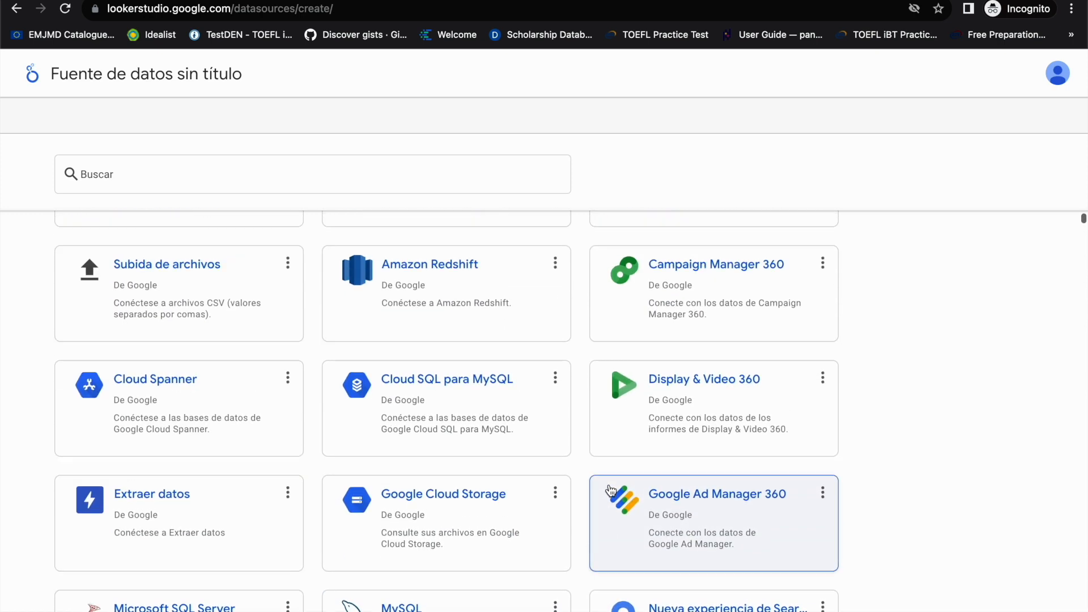
scroll(608, 489, up, 4)
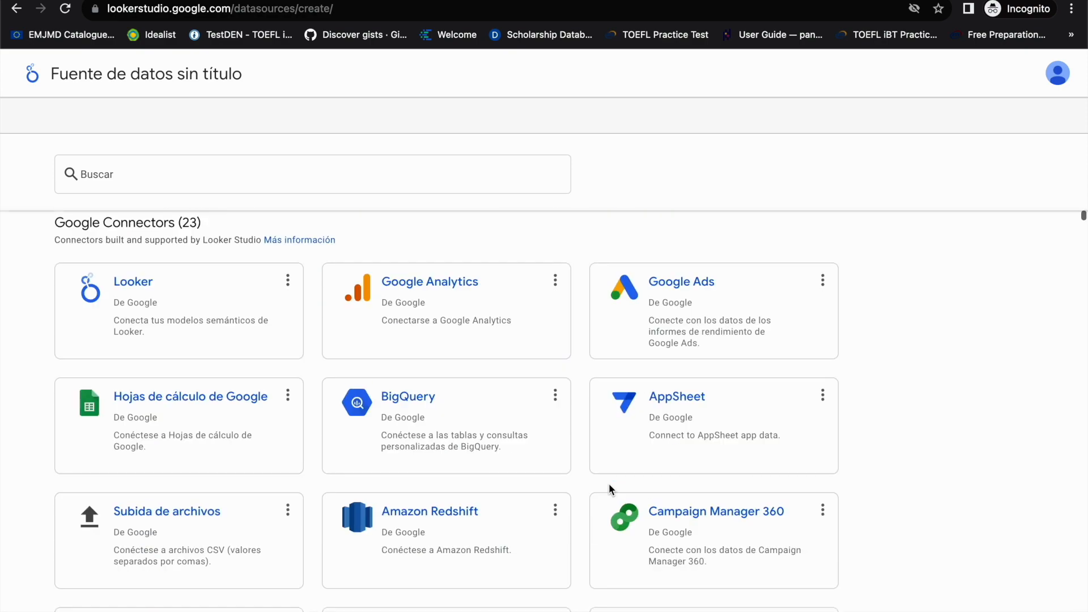
scroll(609, 488, down, 2)
scroll(608, 488, up, 2)
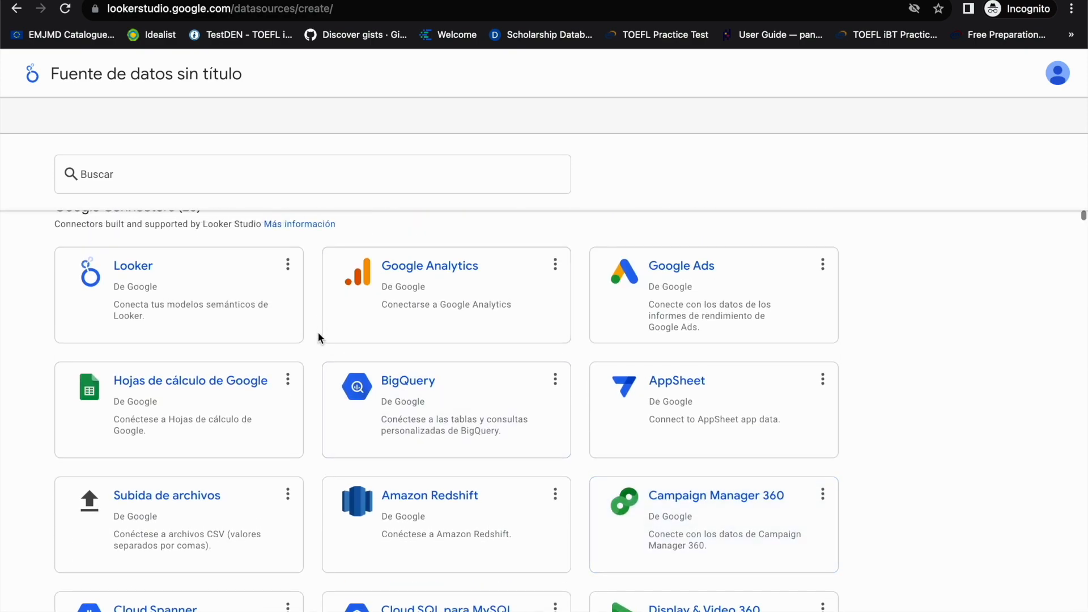
Step: Look through the partner connectors available for the new data source
scroll(318, 336, down, 7)
scroll(318, 333, down, 15)
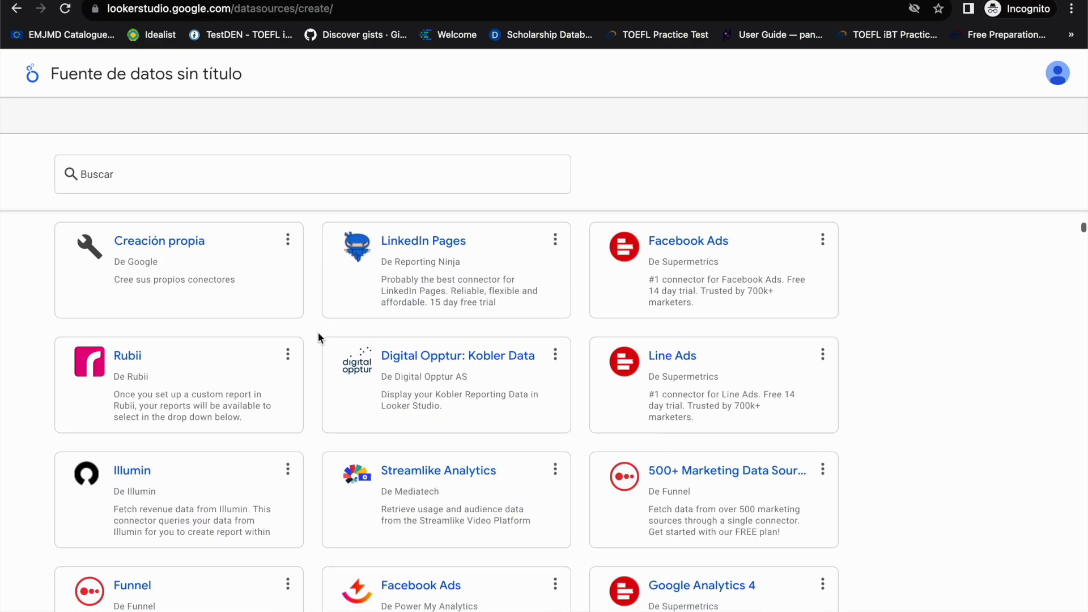
scroll(318, 333, down, 8)
scroll(318, 333, up, 7)
scroll(318, 333, up, 3)
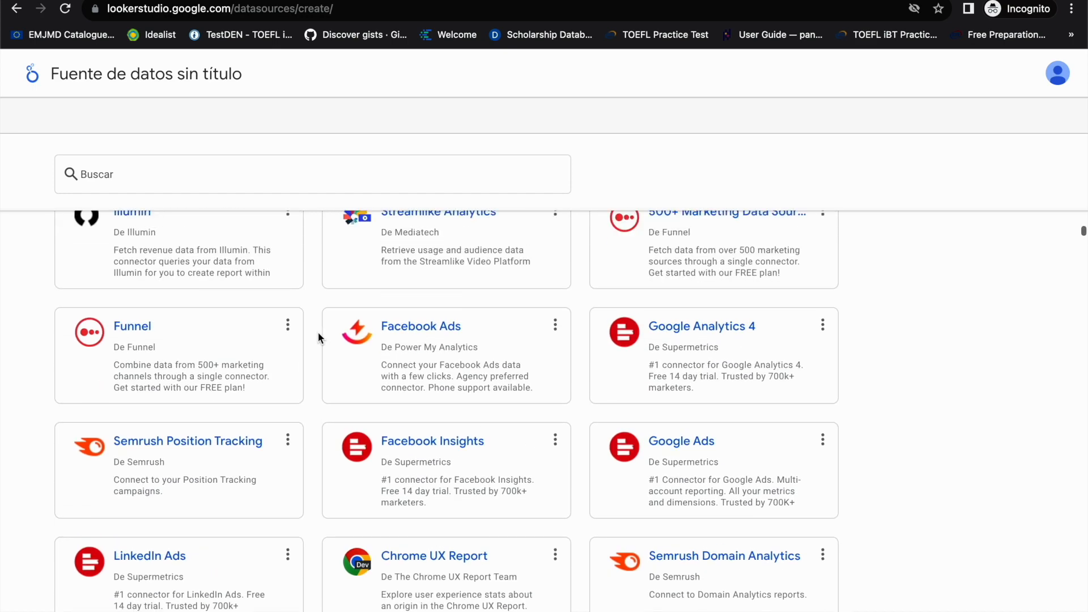
scroll(318, 332, up, 2)
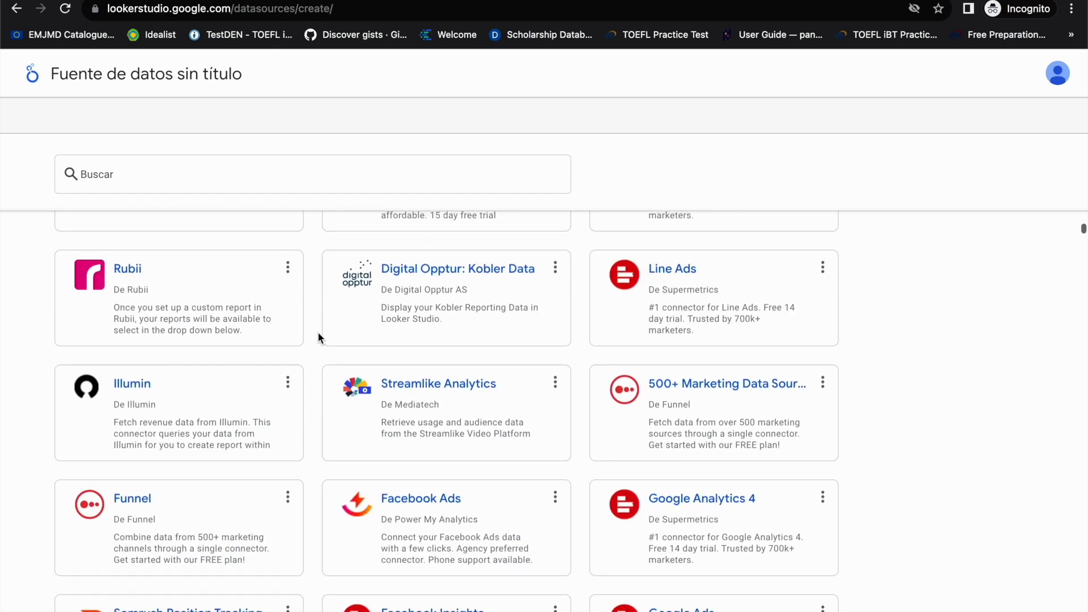
scroll(318, 332, up, 2)
scroll(318, 333, down, 1)
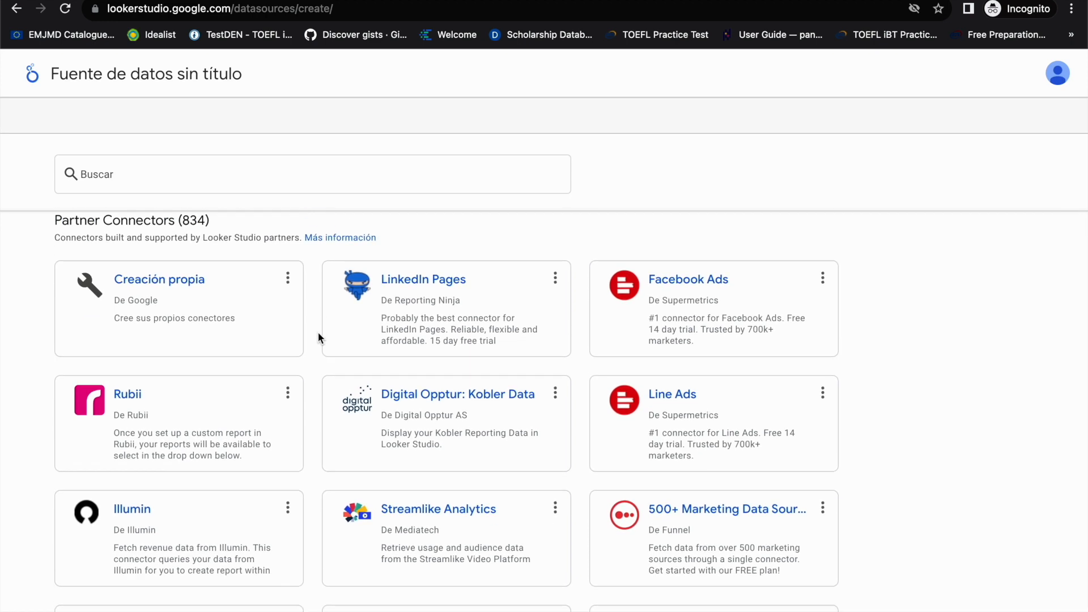
scroll(318, 336, down, 2)
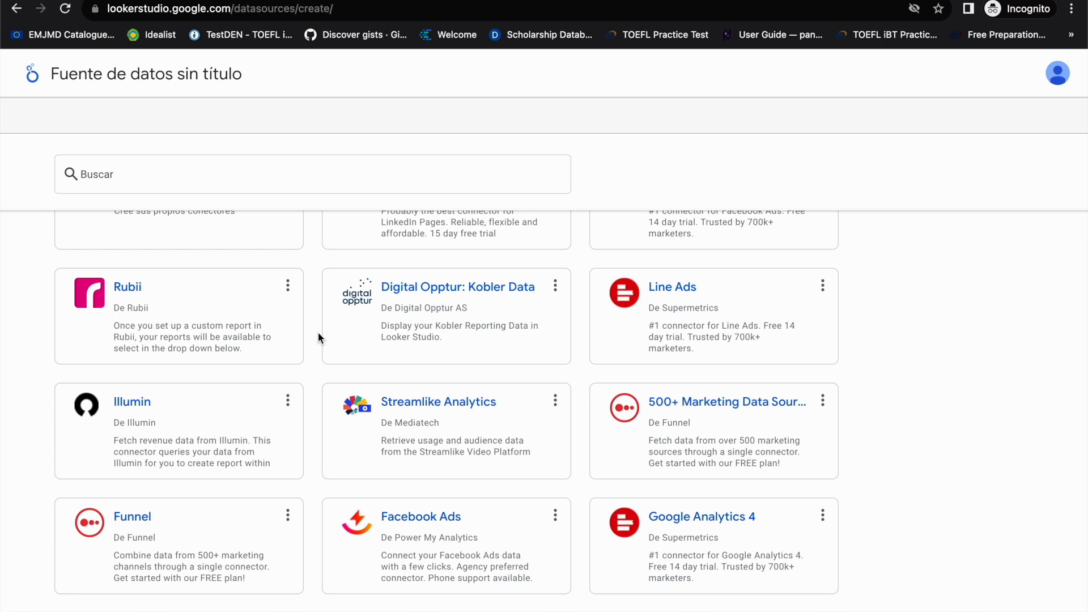
scroll(318, 333, down, 1)
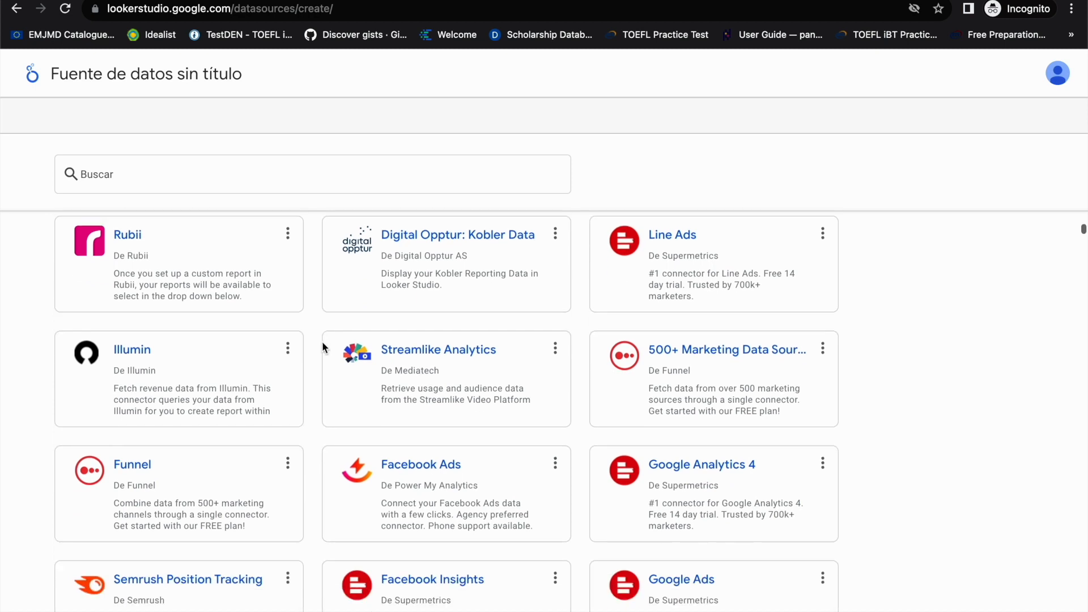
scroll(671, 357, up, 1)
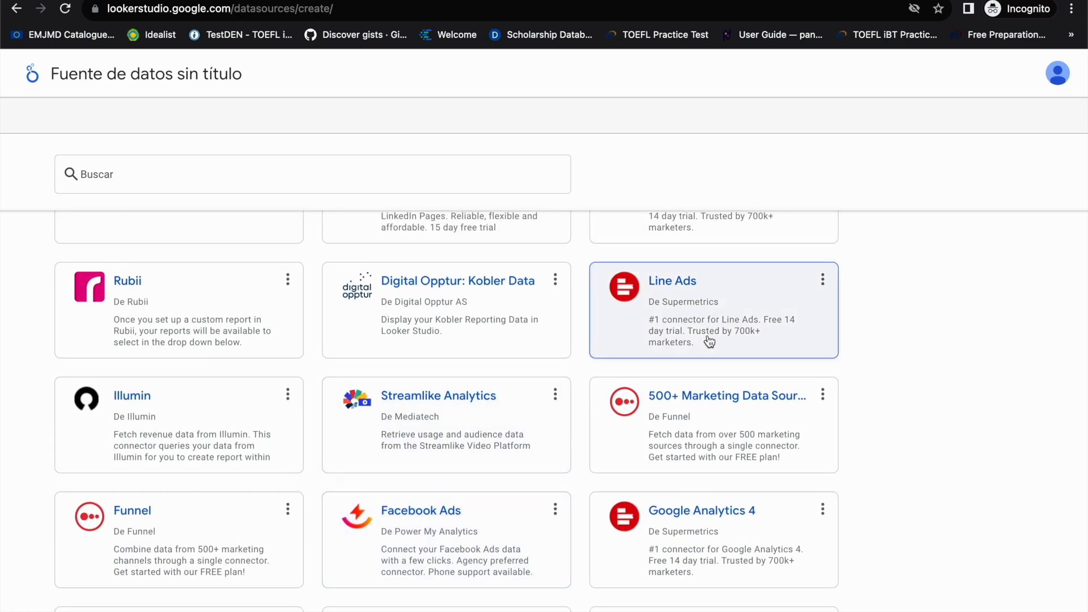
scroll(709, 342, up, 2)
scroll(709, 342, down, 3)
scroll(708, 341, down, 4)
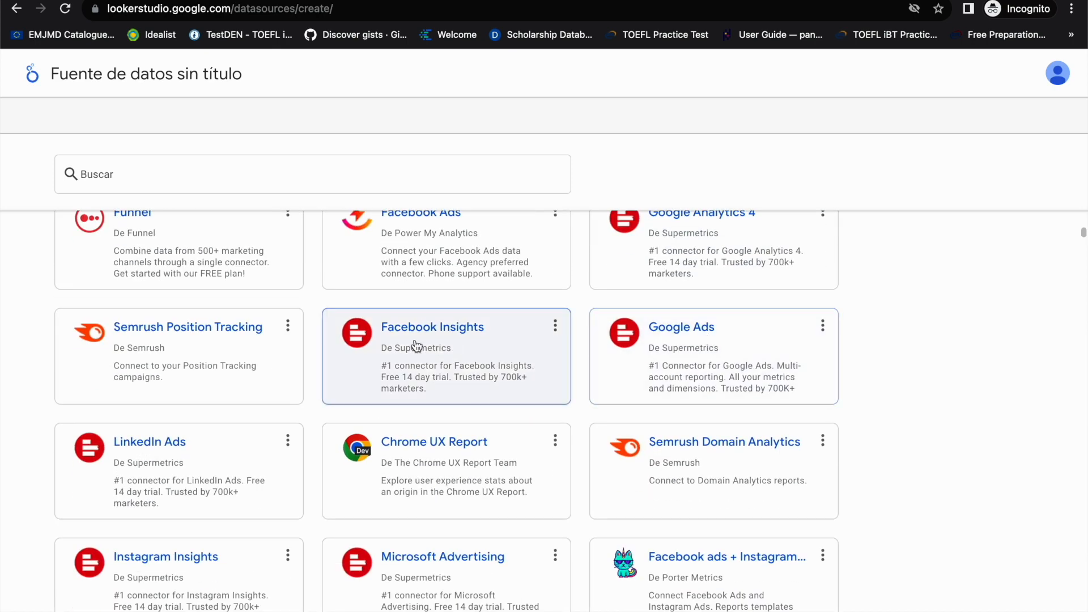
scroll(414, 345, down, 7)
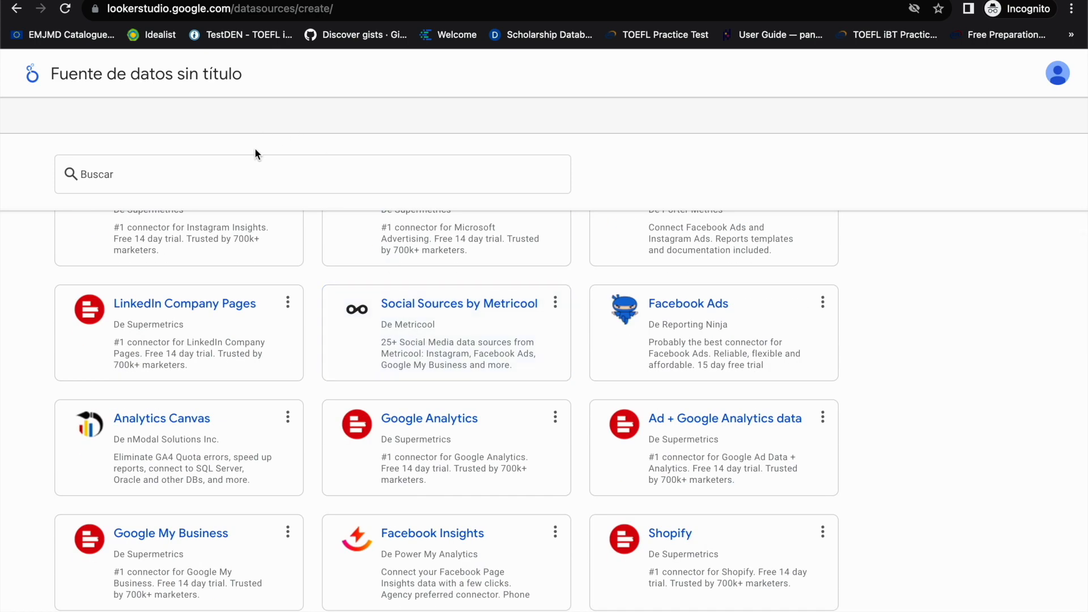
scroll(430, 444, down, 7)
scroll(430, 447, down, 3)
scroll(430, 451, up, 1)
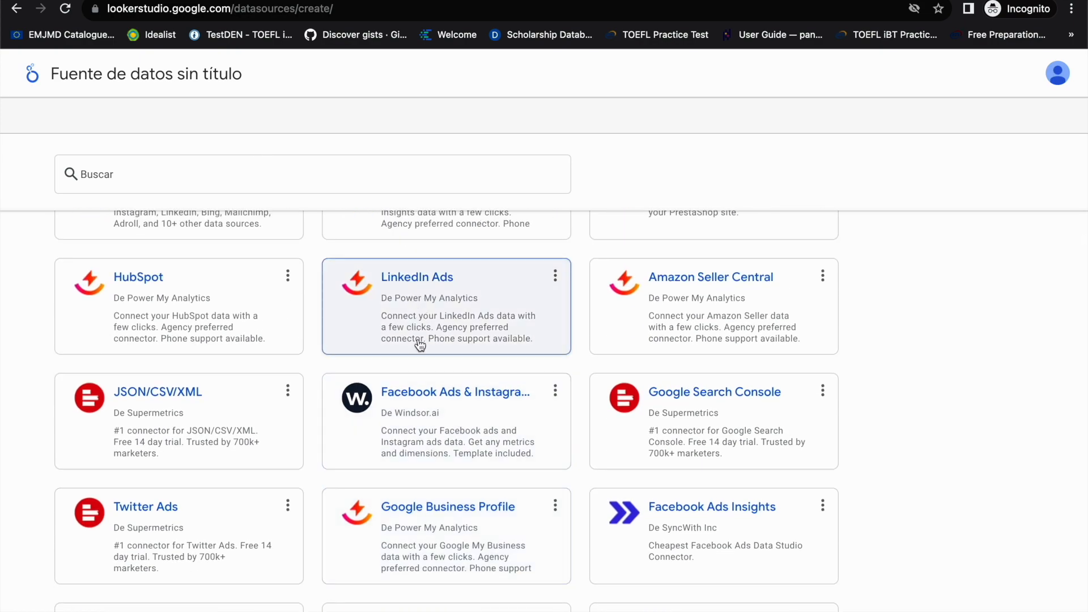
scroll(420, 344, down, 10)
scroll(419, 344, down, 20)
scroll(419, 344, down, 10)
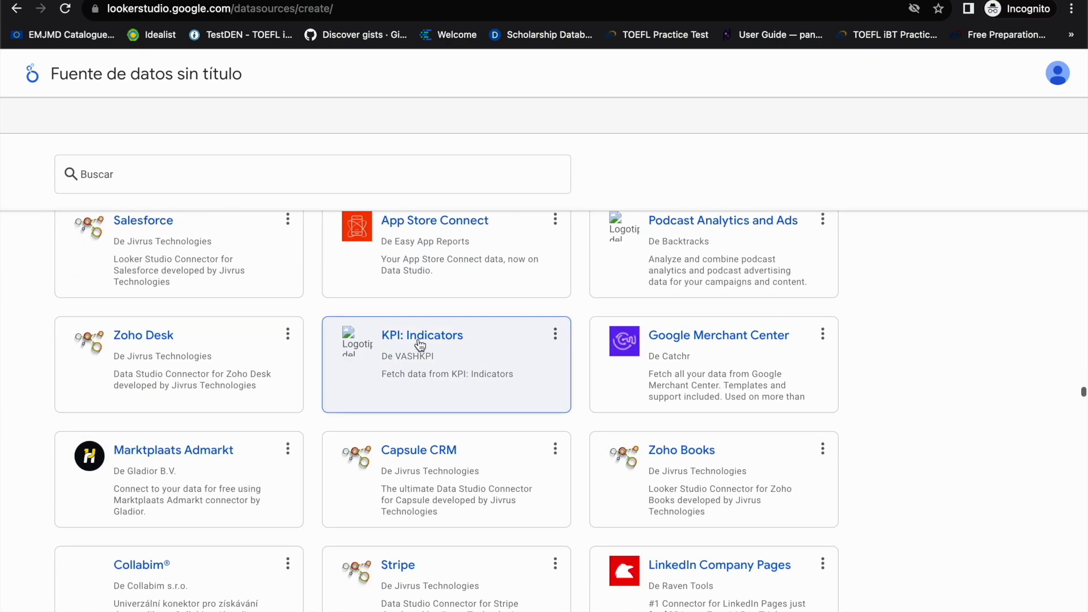
Step: Choose the BigQuery connector from the Google Connectors section for the new data source
scroll(855, 389, up, 1)
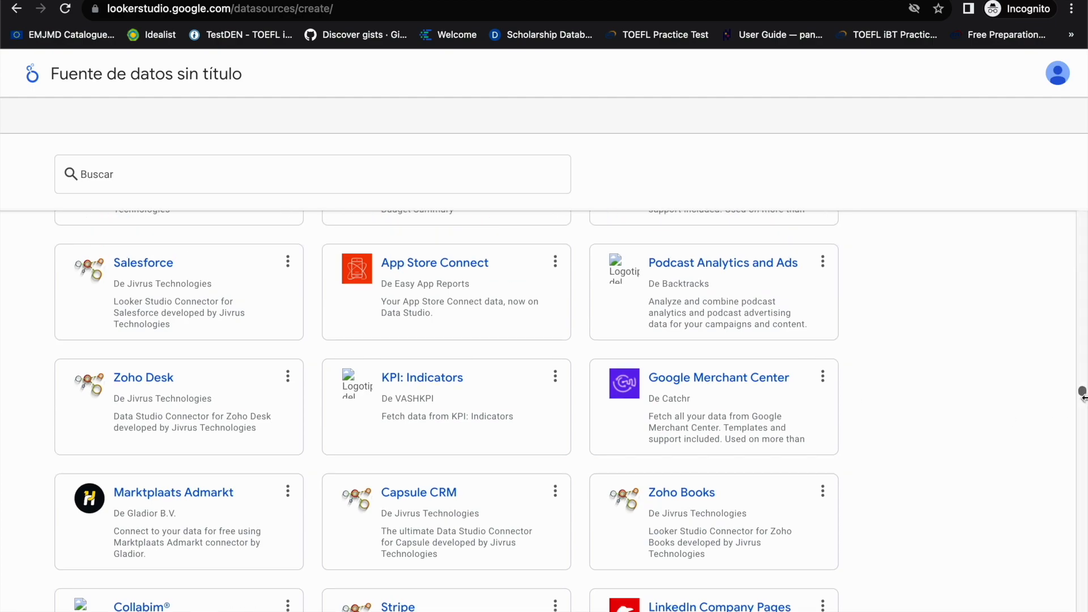
drag(1082, 392, 1082, 218)
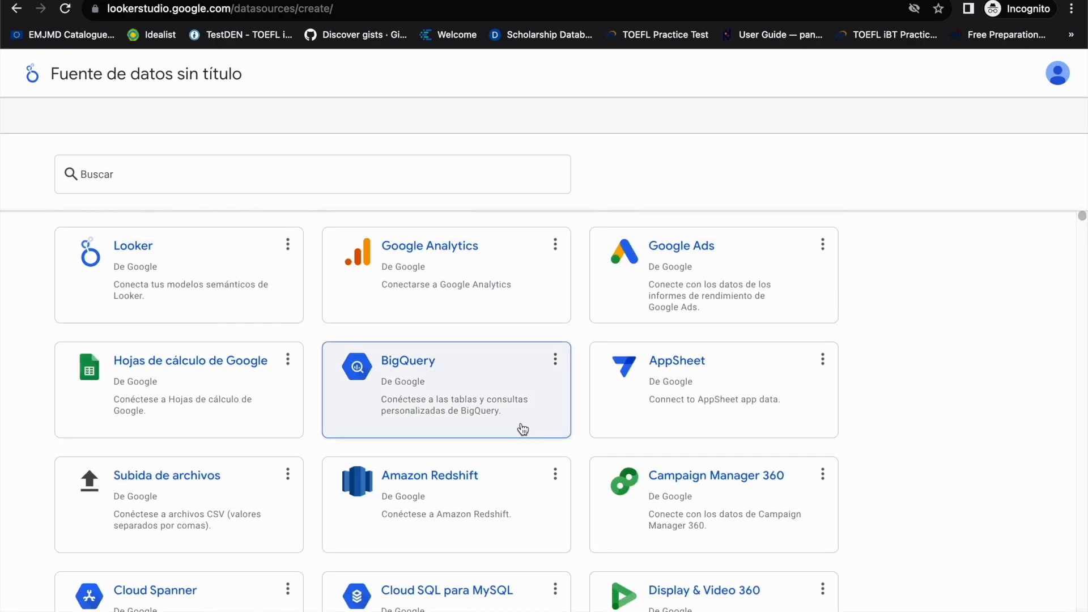
click(402, 395)
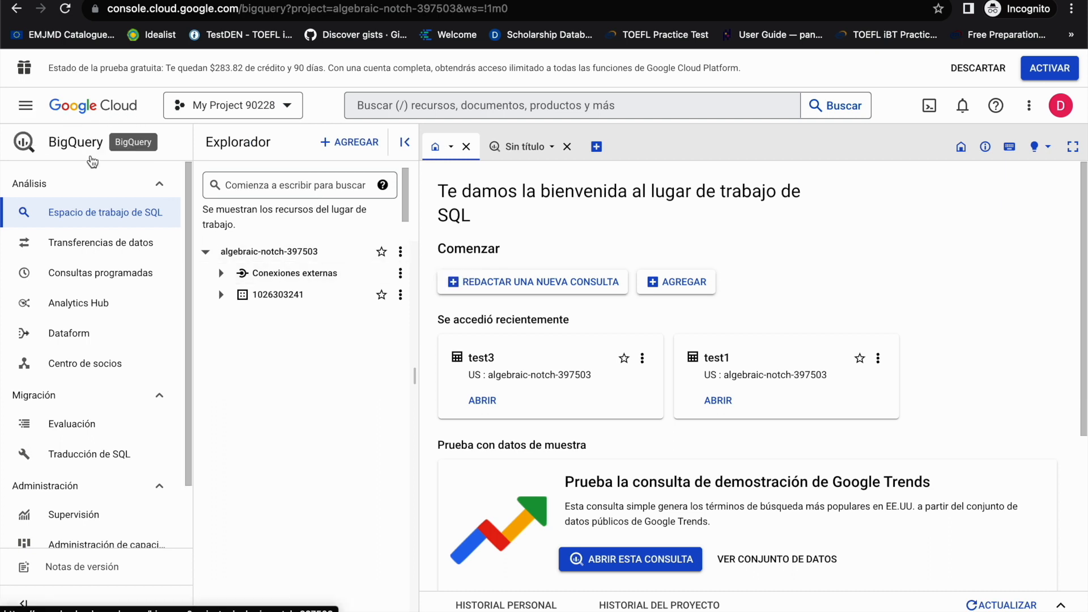
Step: In the BigQuery console, expand the project's dataset and examine the schema of table test3
click(222, 295)
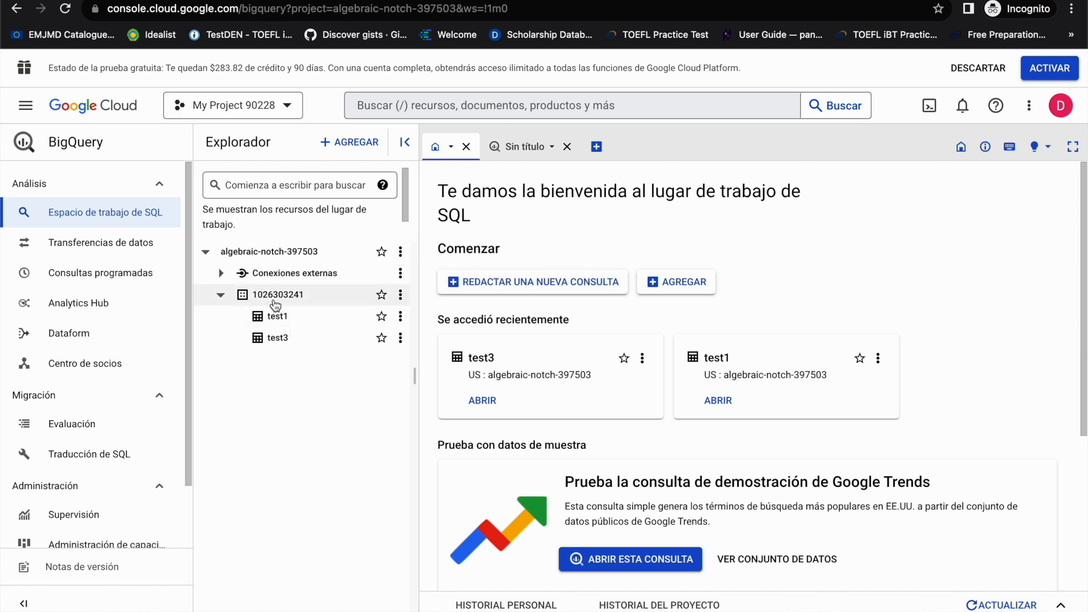
click(299, 340)
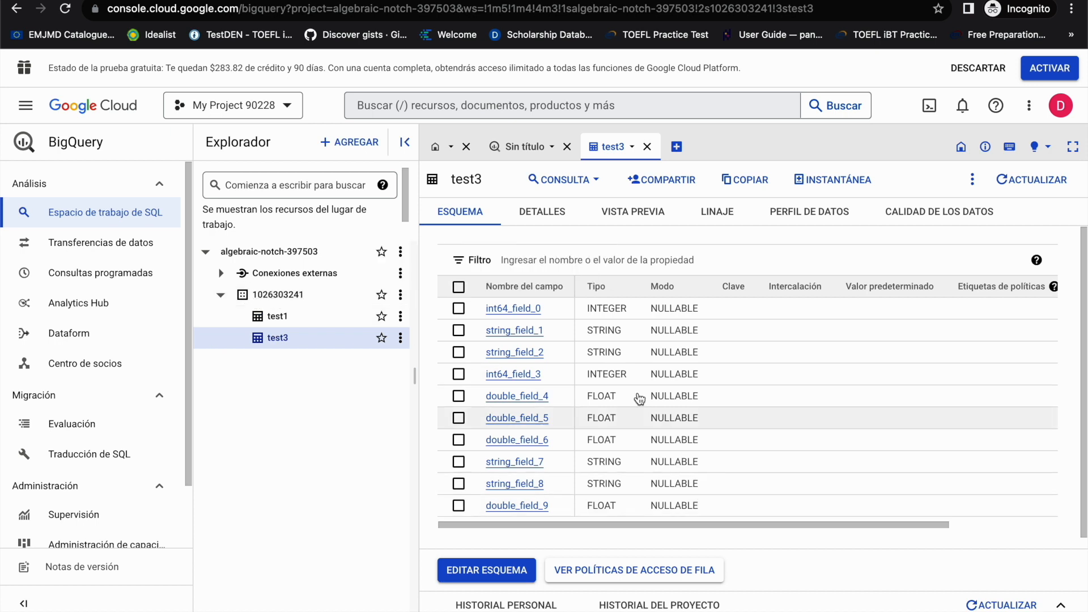
scroll(598, 450, down, 1)
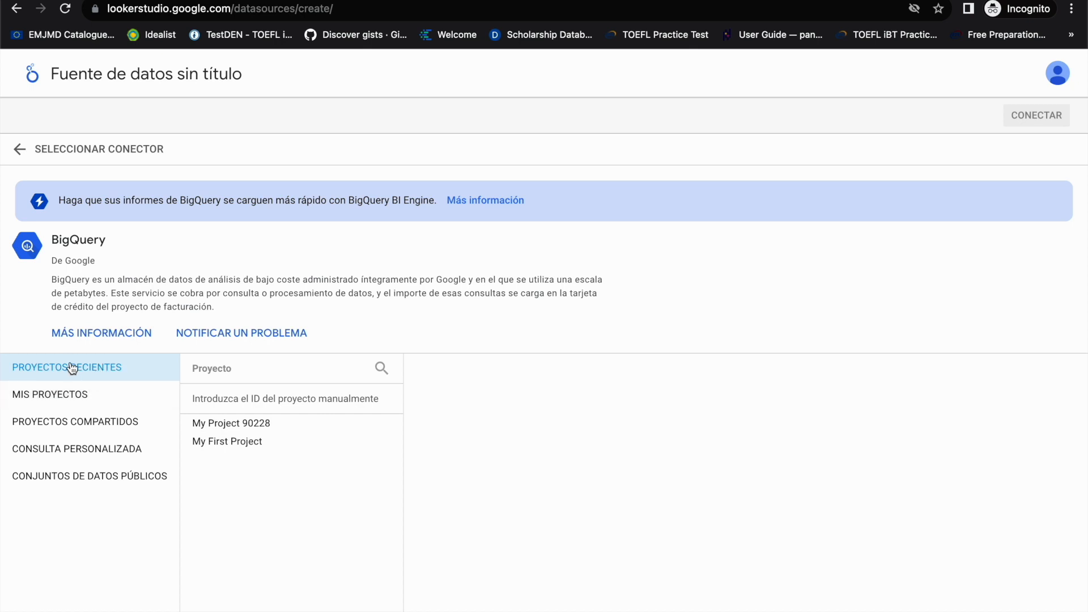
Step: In Looker Studio, check which Google account is signed in, closing the account details when done
click(1049, 84)
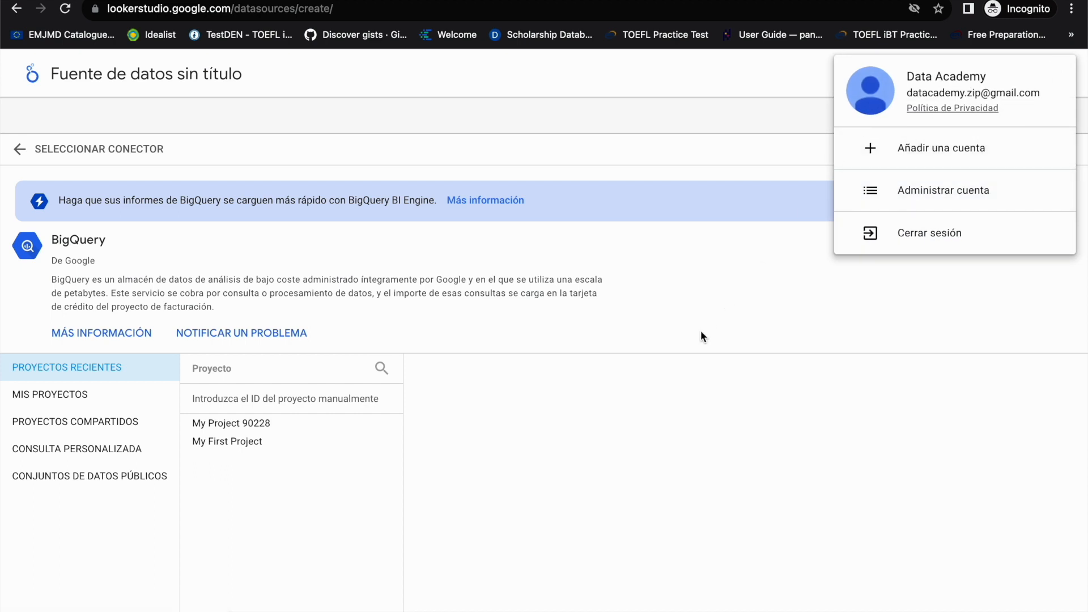
click(520, 418)
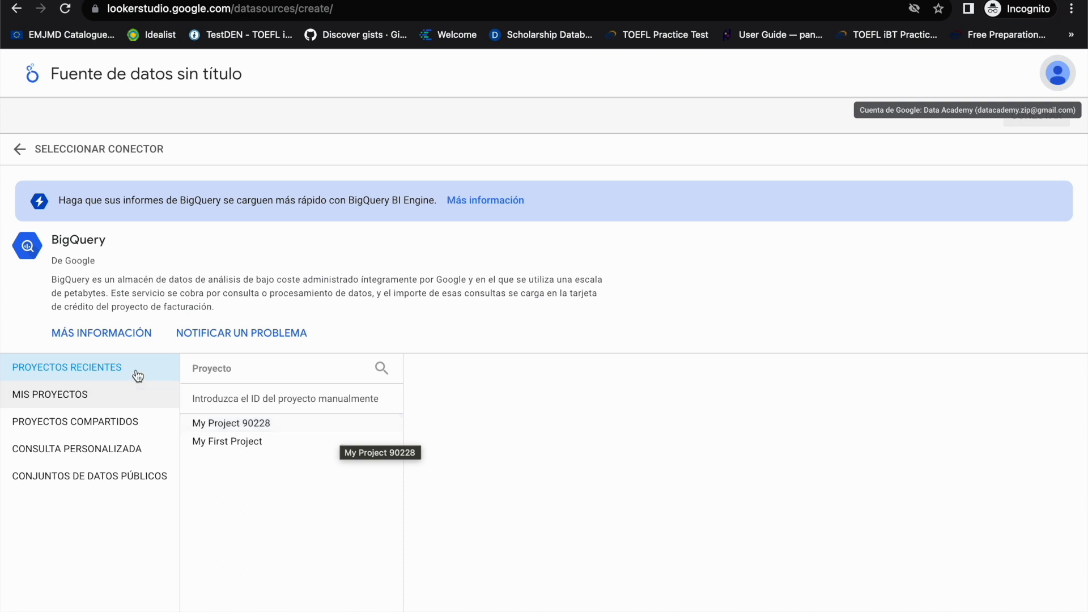
Step: Connect the data source to table test3 in the dataset of My Project 90228, found under the user's own projects
click(122, 394)
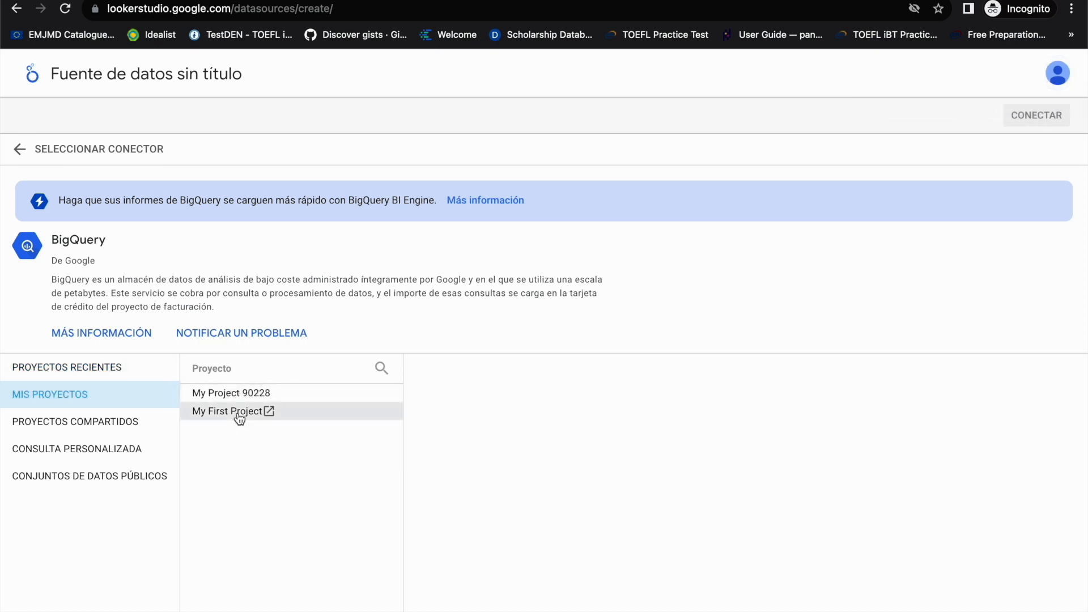
click(244, 395)
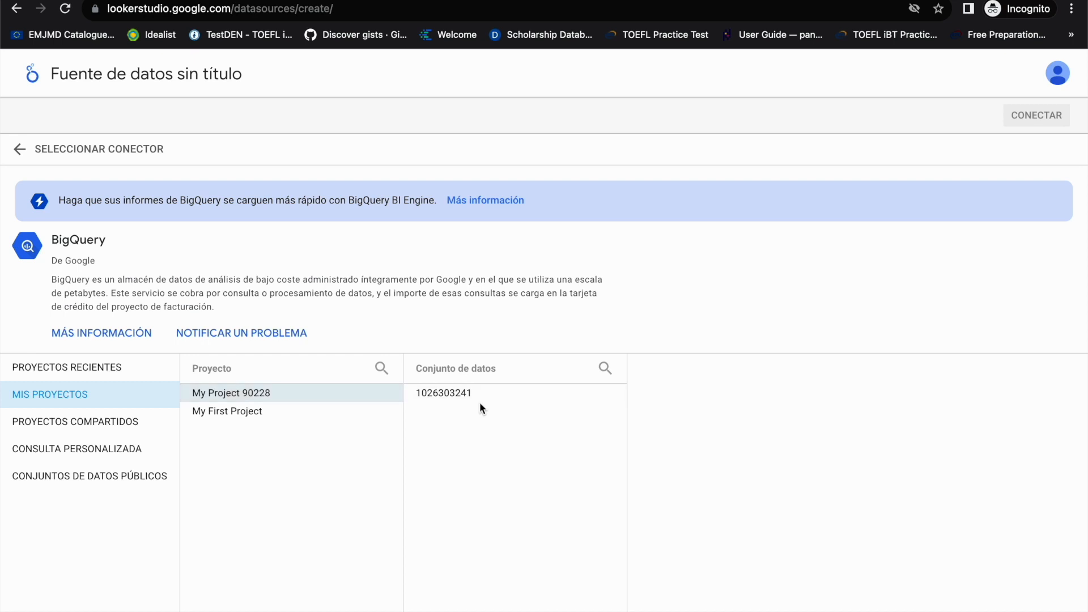
click(451, 401)
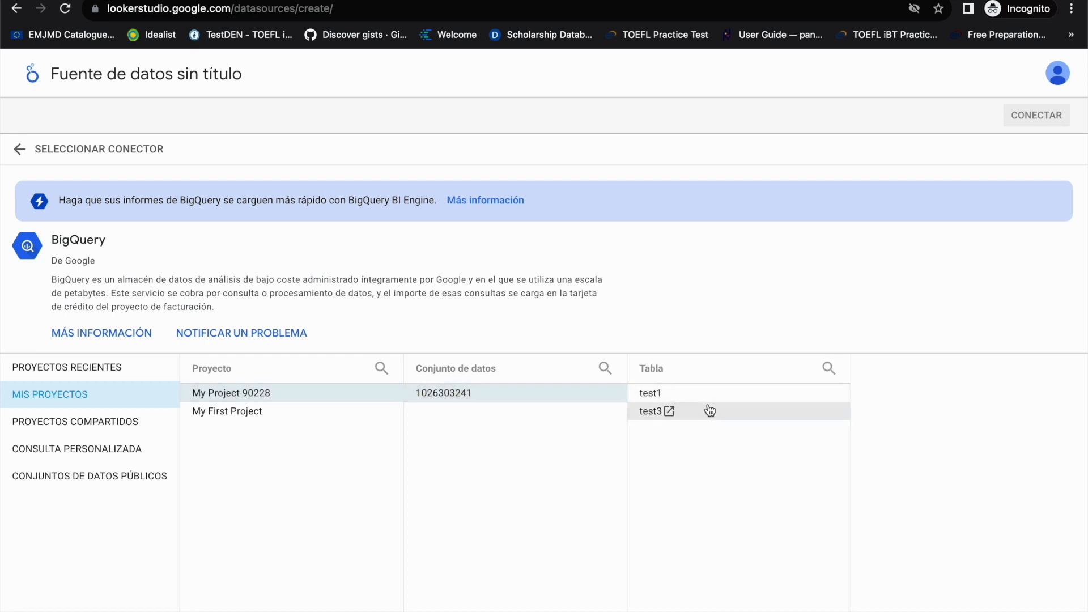
click(696, 419)
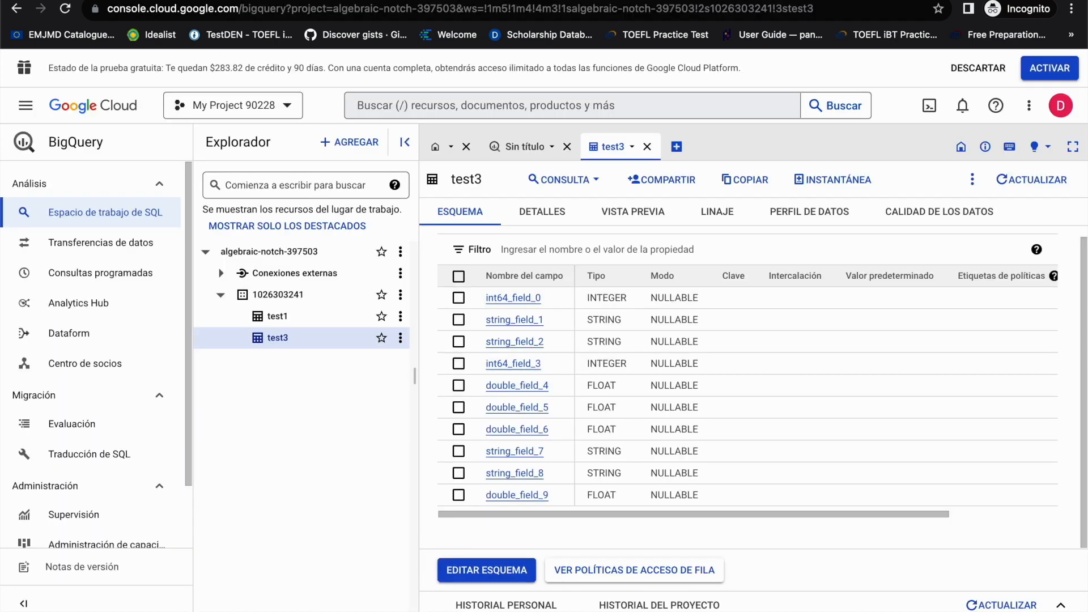
key(ctrl+shift+Tab)
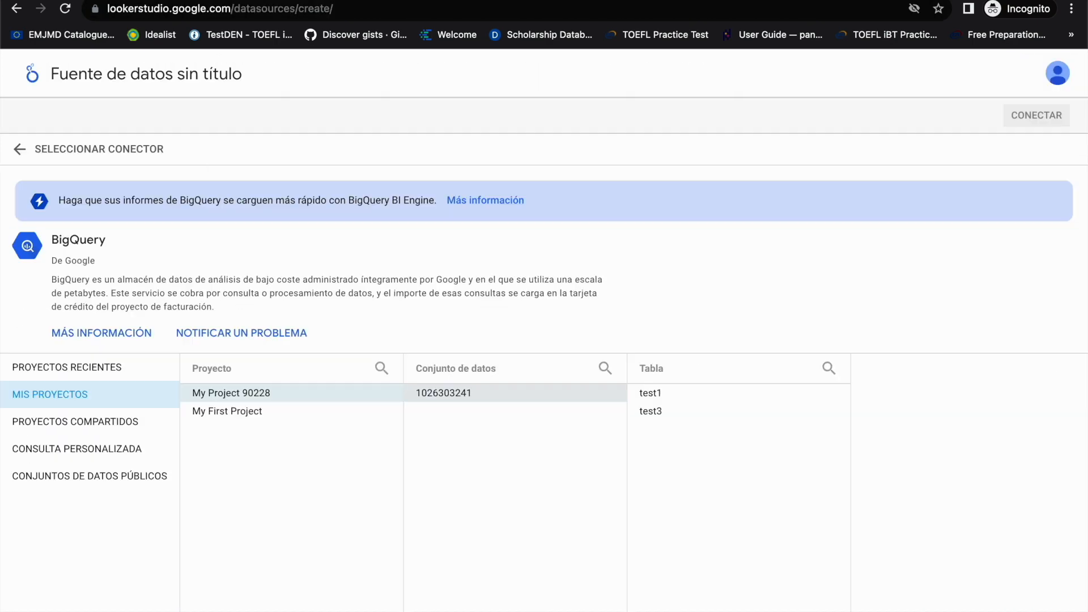
click(717, 413)
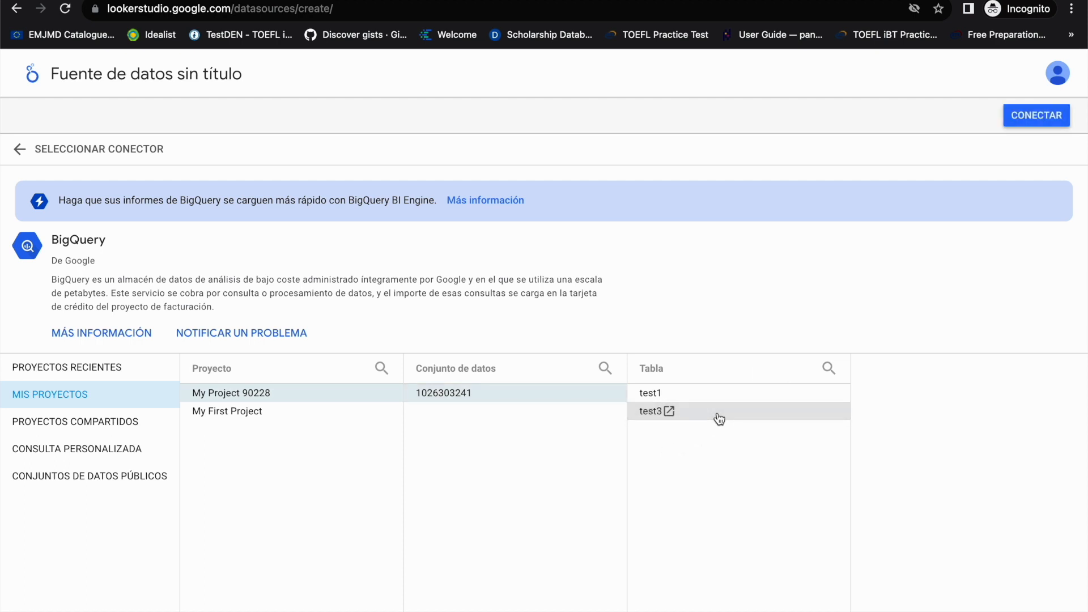
click(1055, 121)
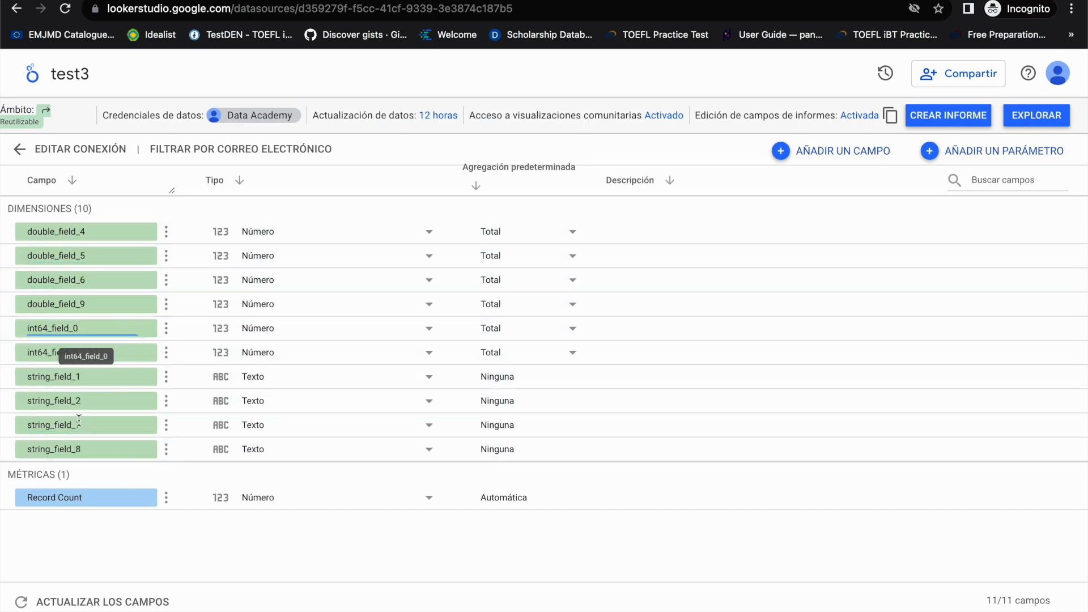
click(167, 232)
click(106, 232)
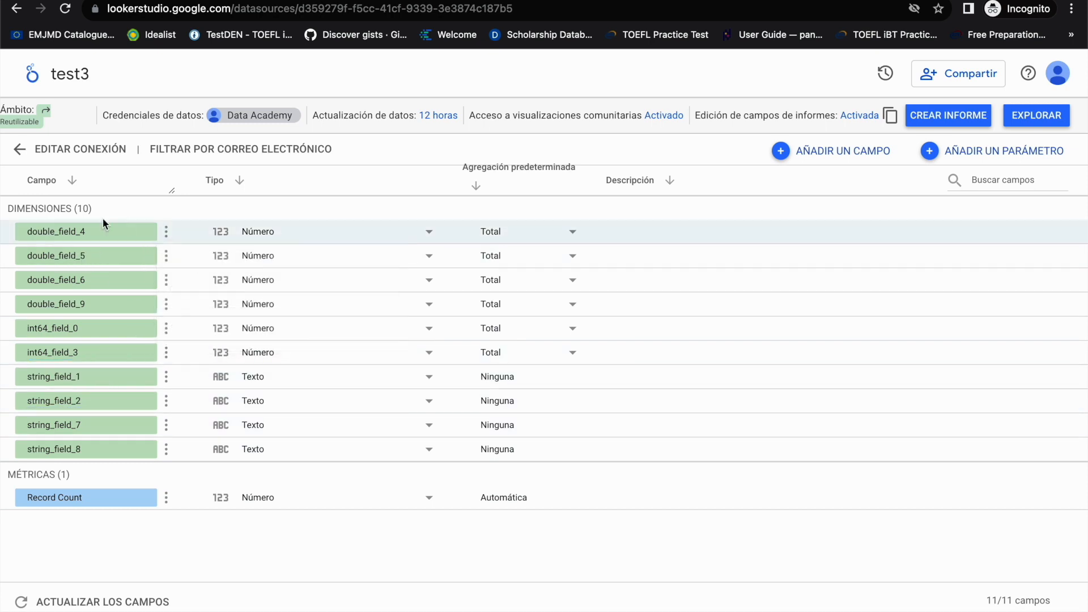
Step: Rename the dimension double_field_4 as Nombre
click(106, 232)
key(BackSpace)
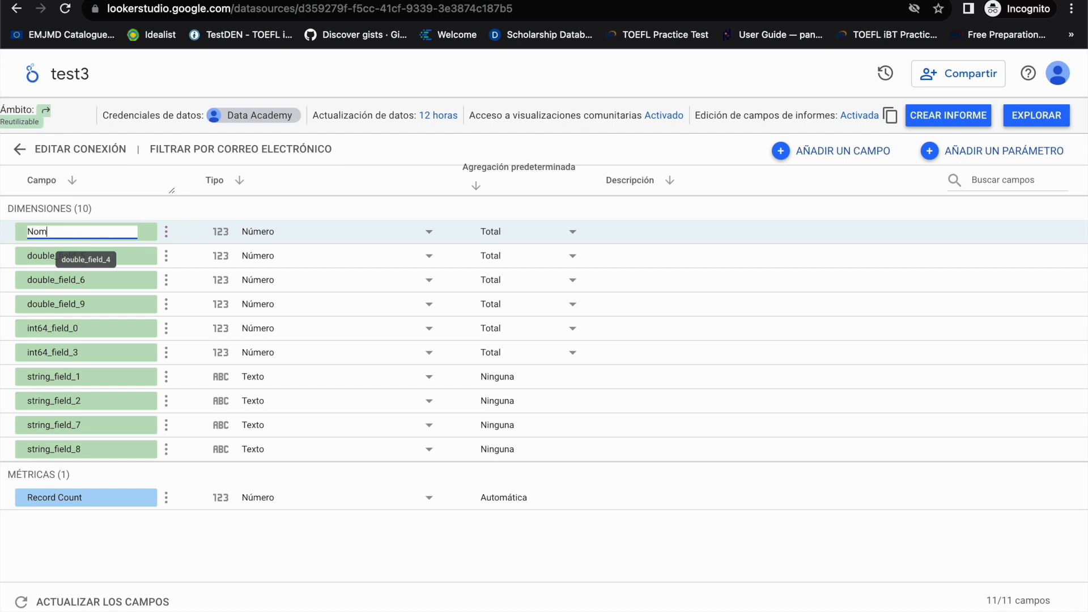
click(202, 231)
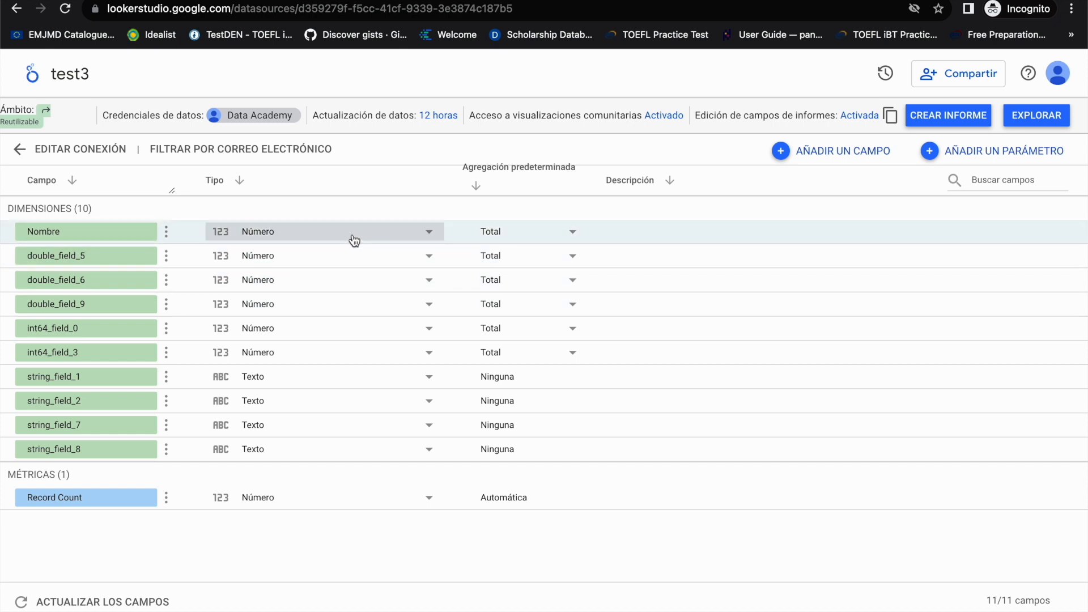
Step: Examine the available data types and default aggregation options for the Nombre field without changing them
click(430, 233)
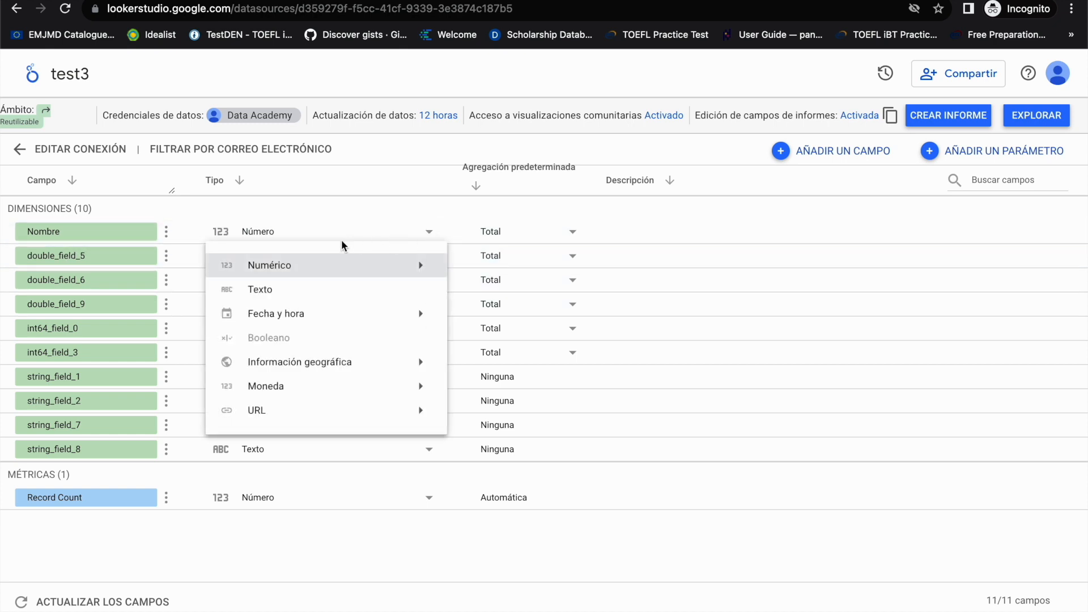
mouse_move(284, 260)
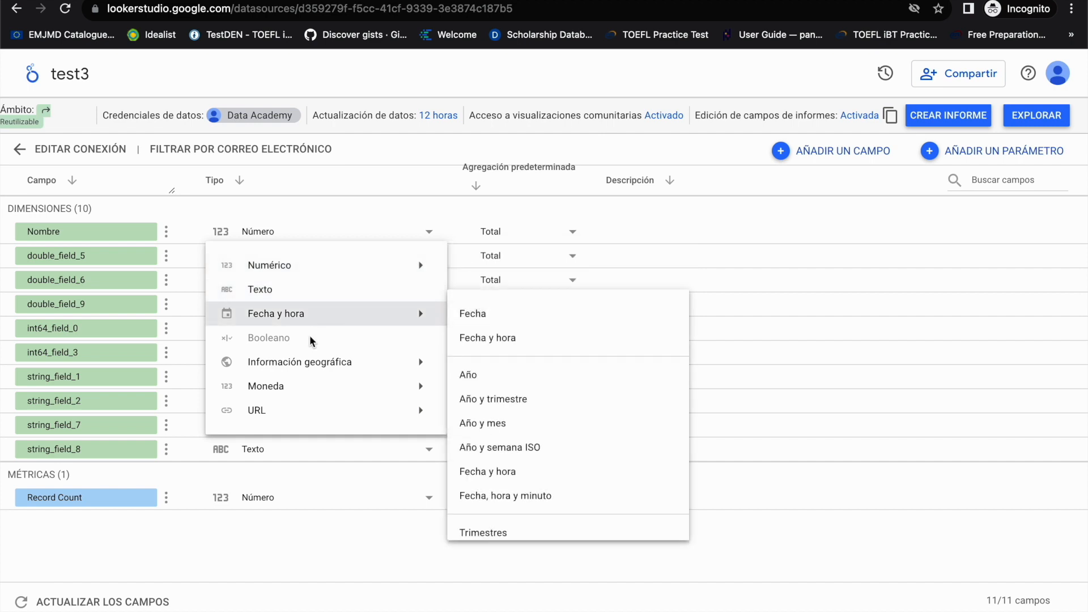
click(542, 233)
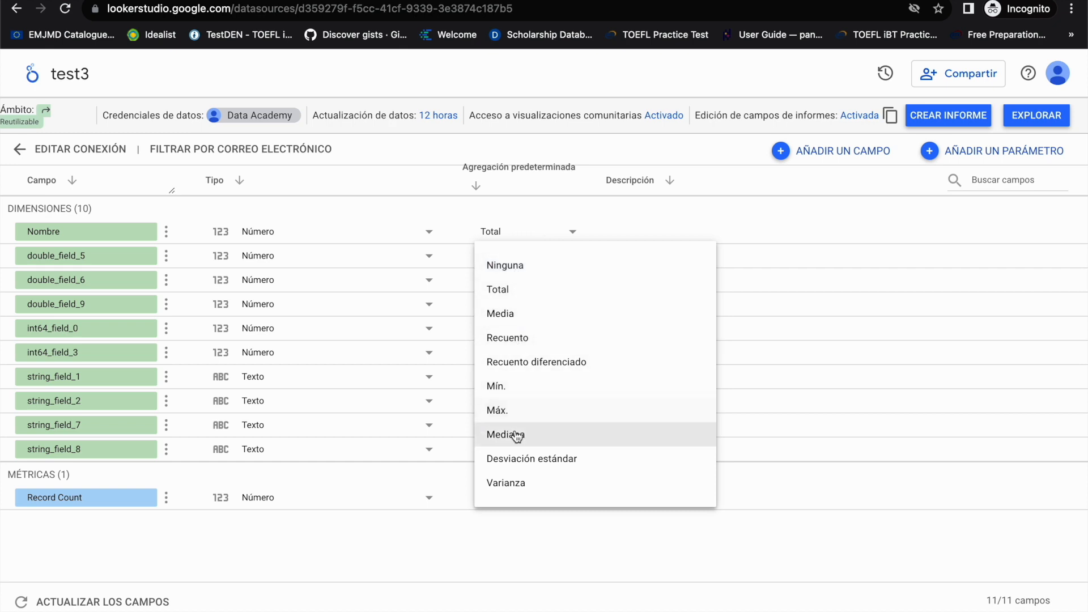
click(447, 213)
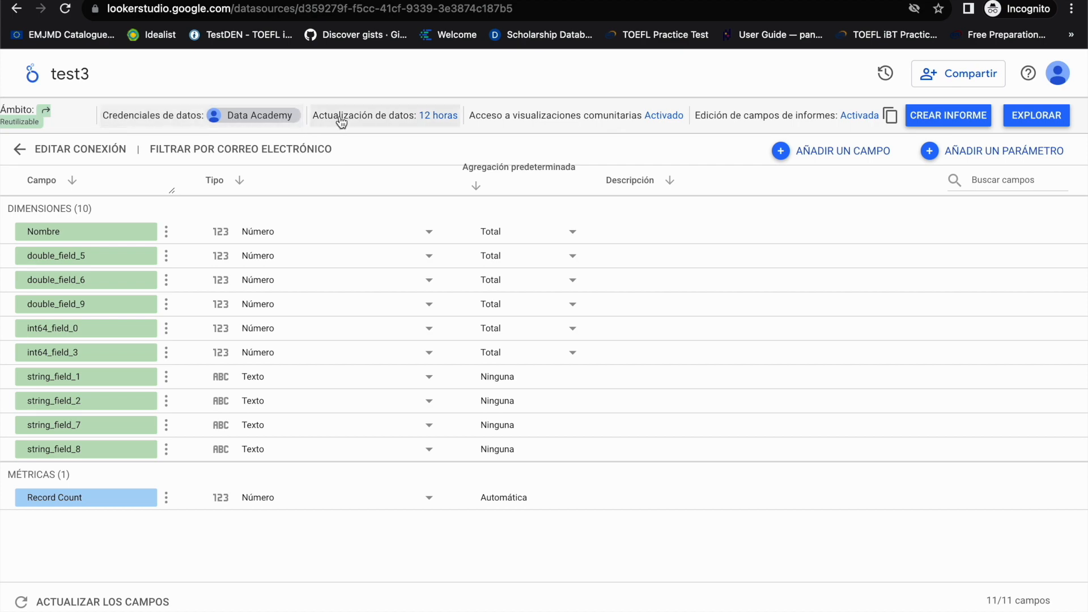
Step: Review the data freshness intervals, including the custom period units, and the community visualizations access options without applying any change
click(407, 124)
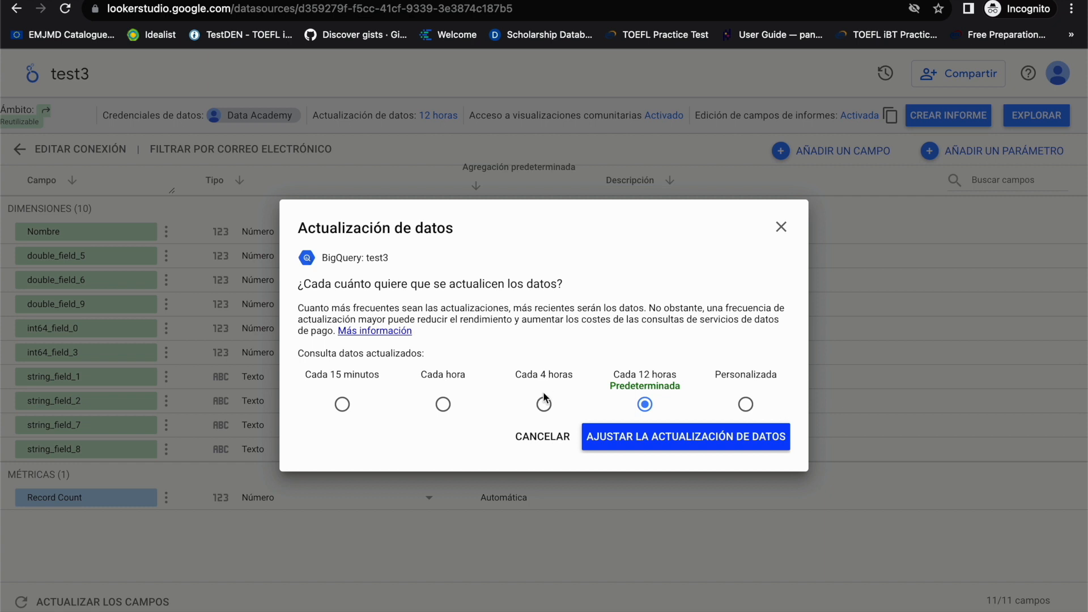
click(342, 404)
click(444, 404)
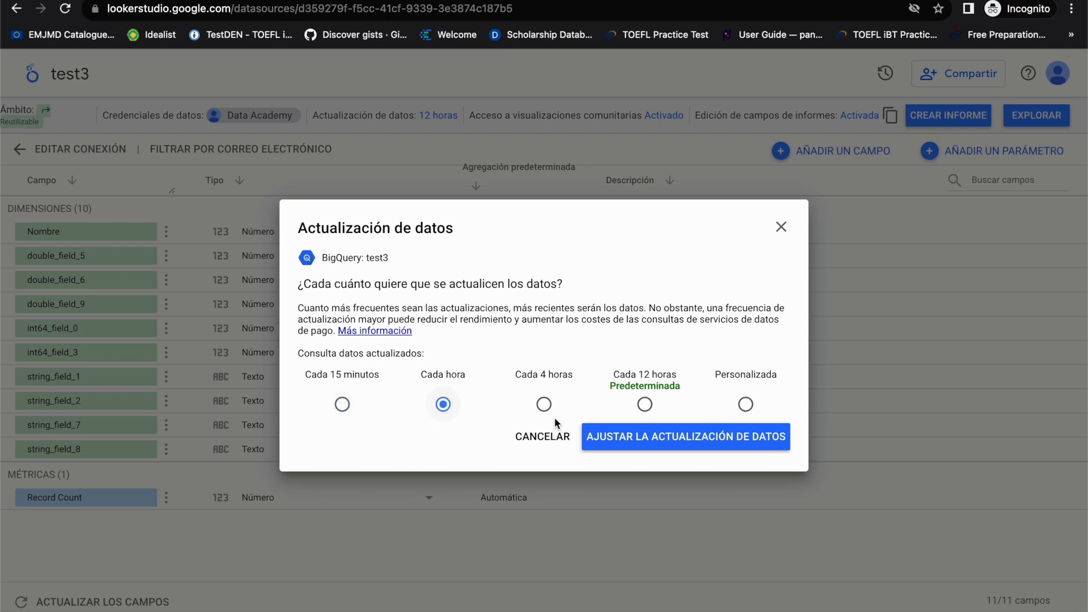
click(545, 407)
click(645, 404)
click(746, 403)
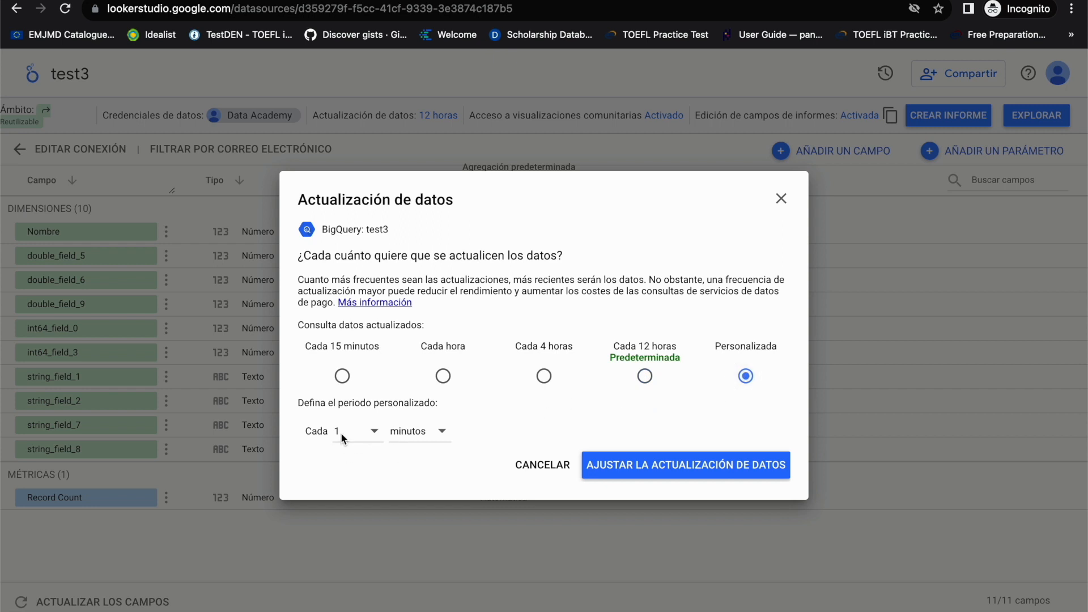
click(368, 436)
click(445, 430)
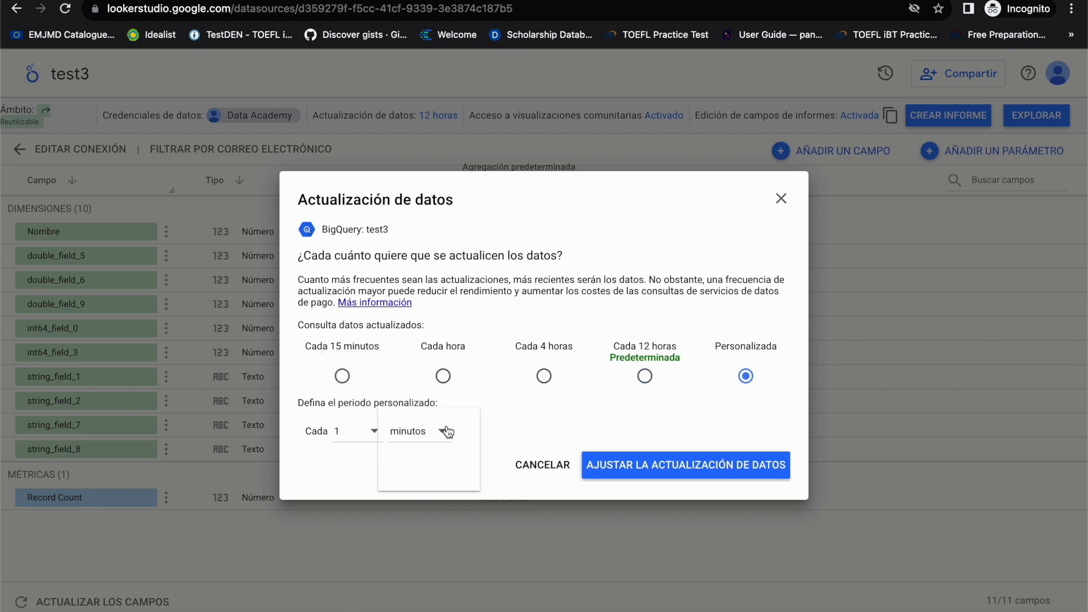
click(551, 403)
click(781, 200)
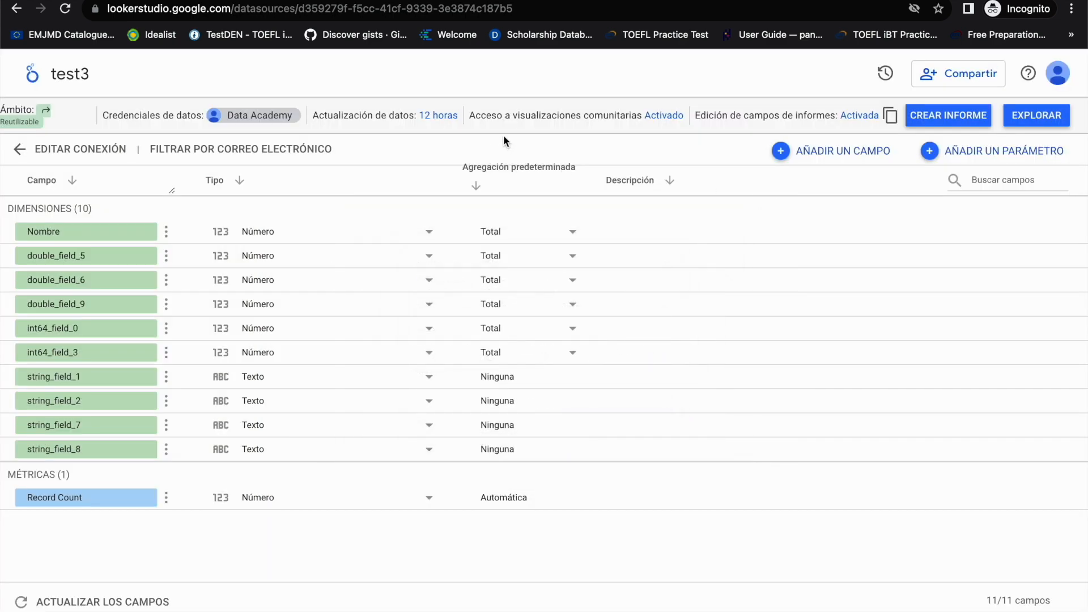
click(521, 125)
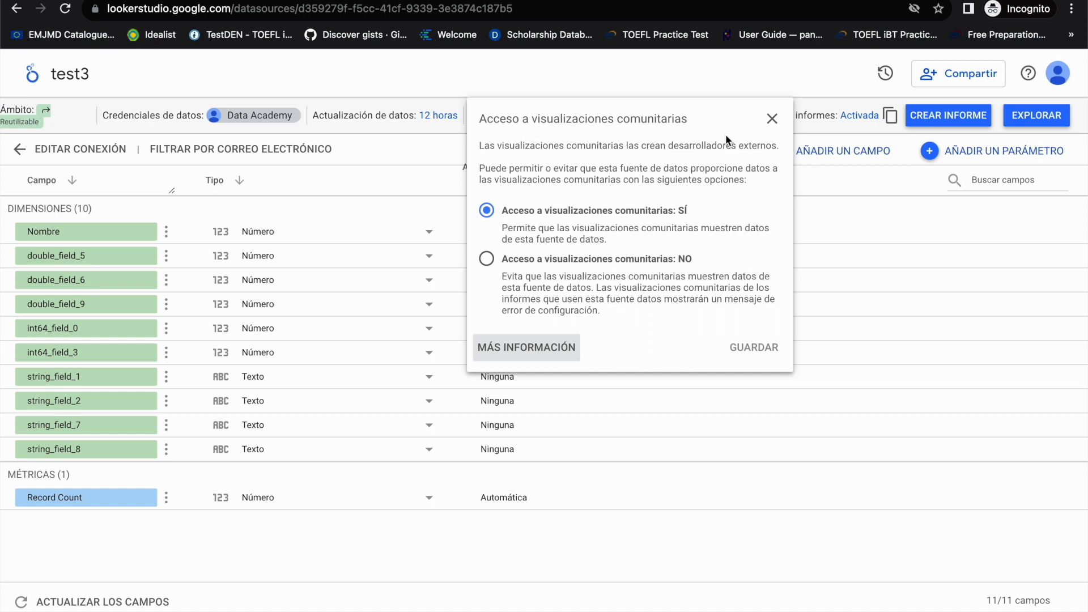
click(771, 120)
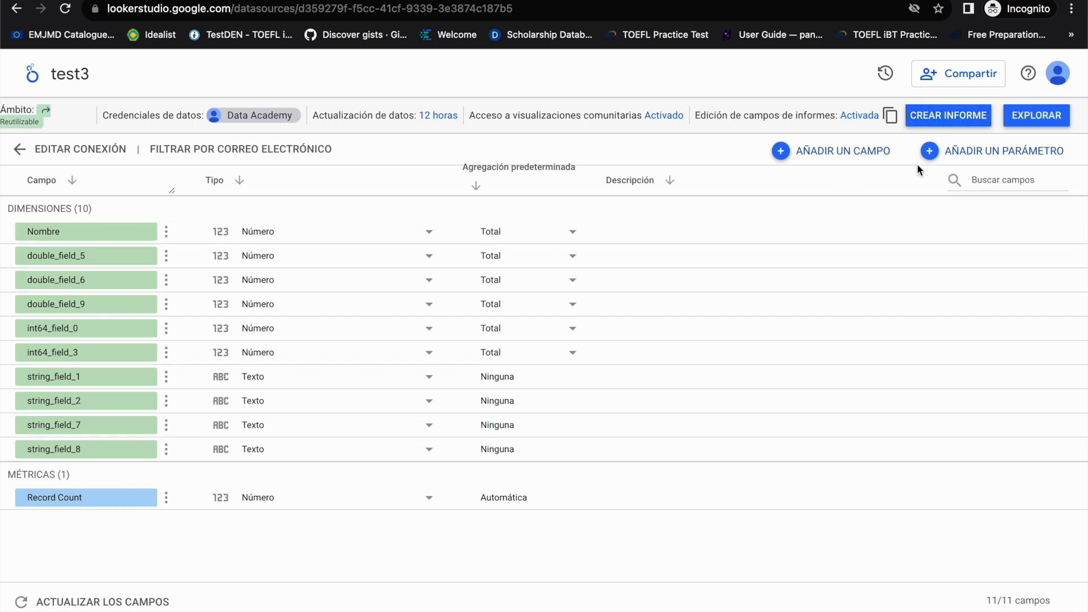
Step: Explore test3 in a new exploration, change its table to a stacked bar chart, and return to the data source
click(1035, 115)
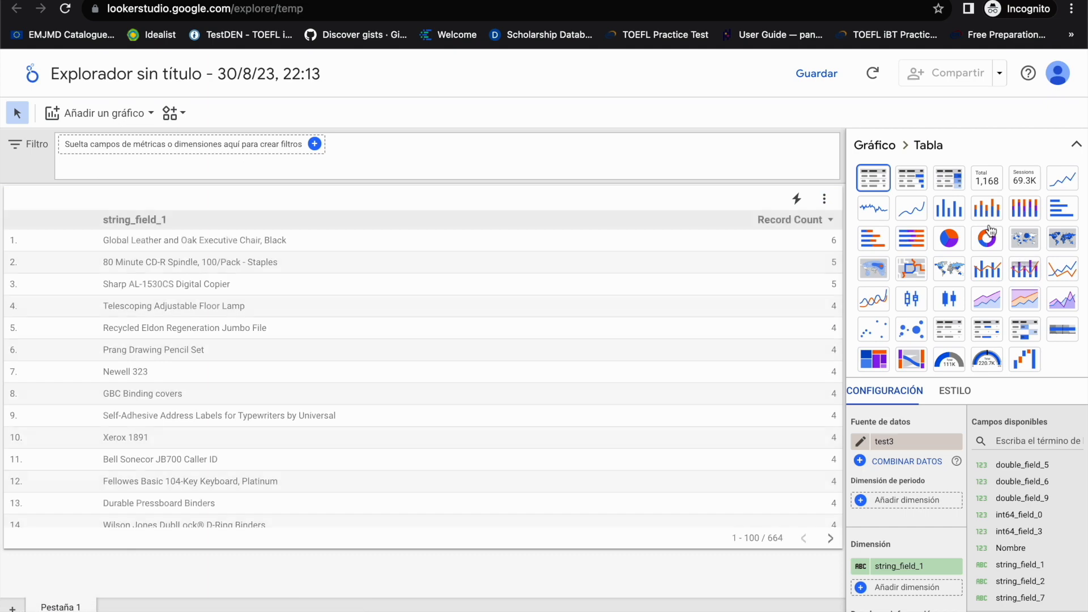
click(912, 239)
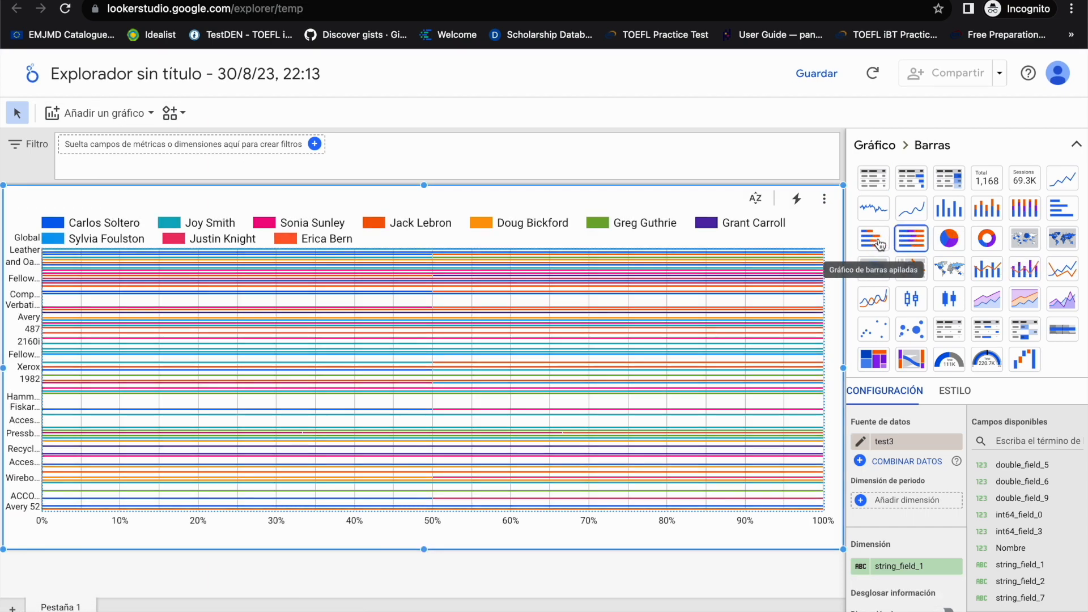
click(879, 244)
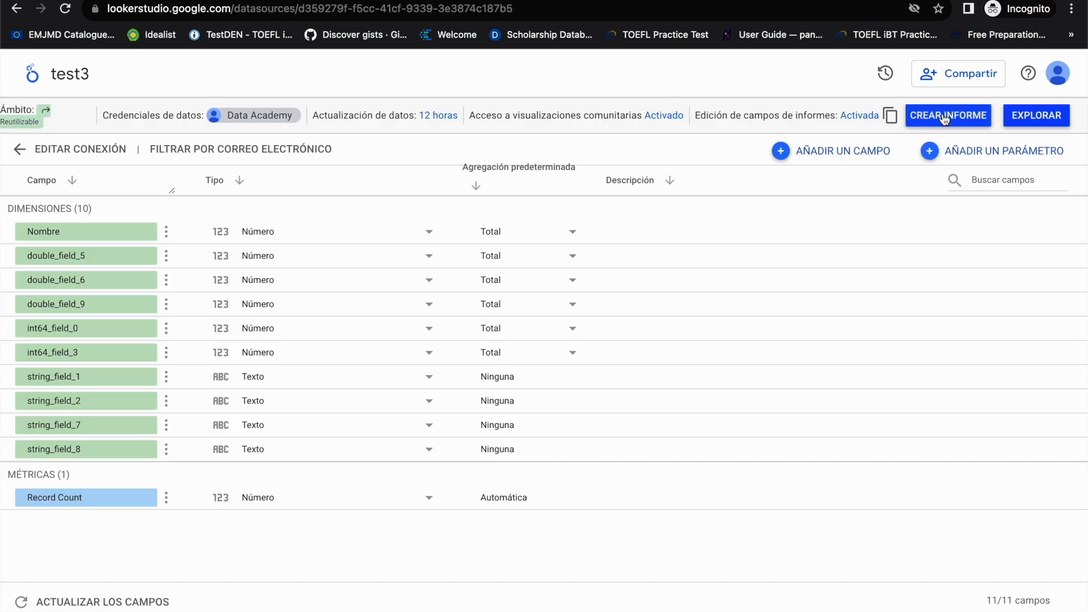
click(924, 116)
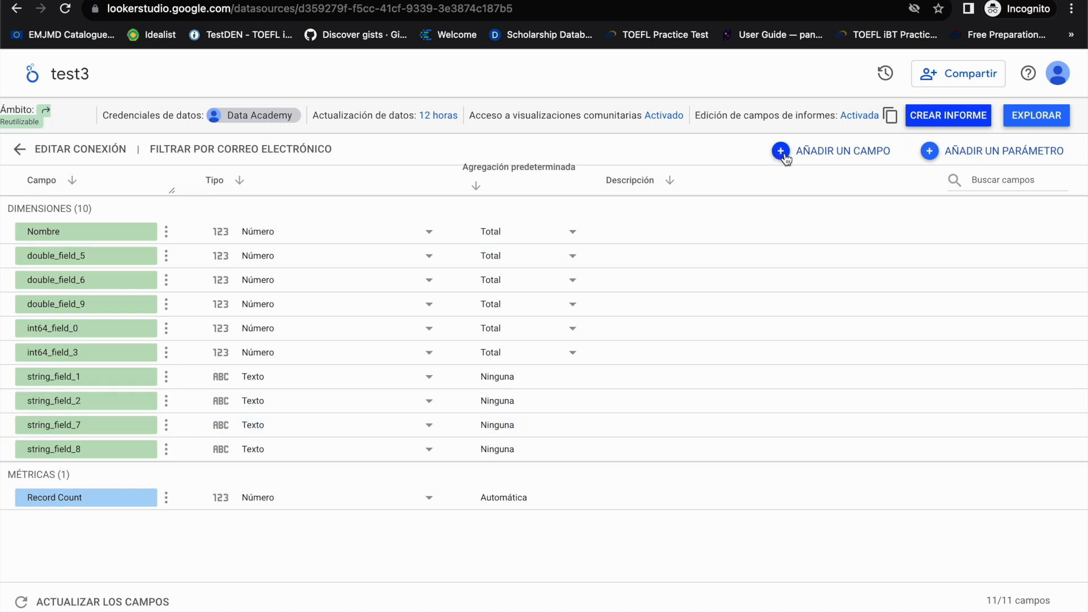
Step: Add a calculated field named new with the formula double_field_5 / double_field_6, save it, and return to all fields
click(828, 153)
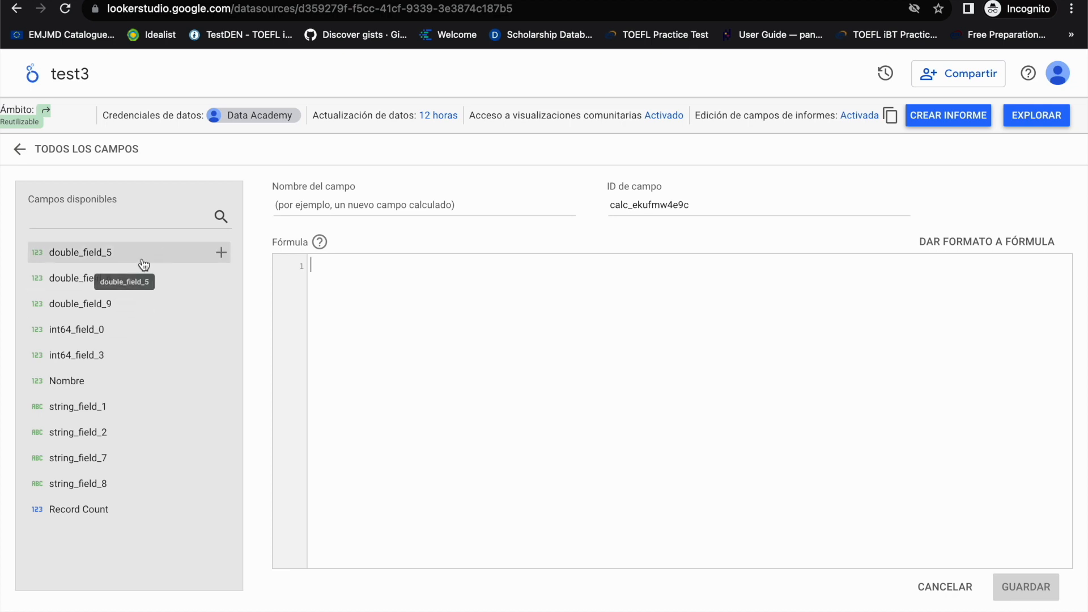
drag(130, 265, 369, 289)
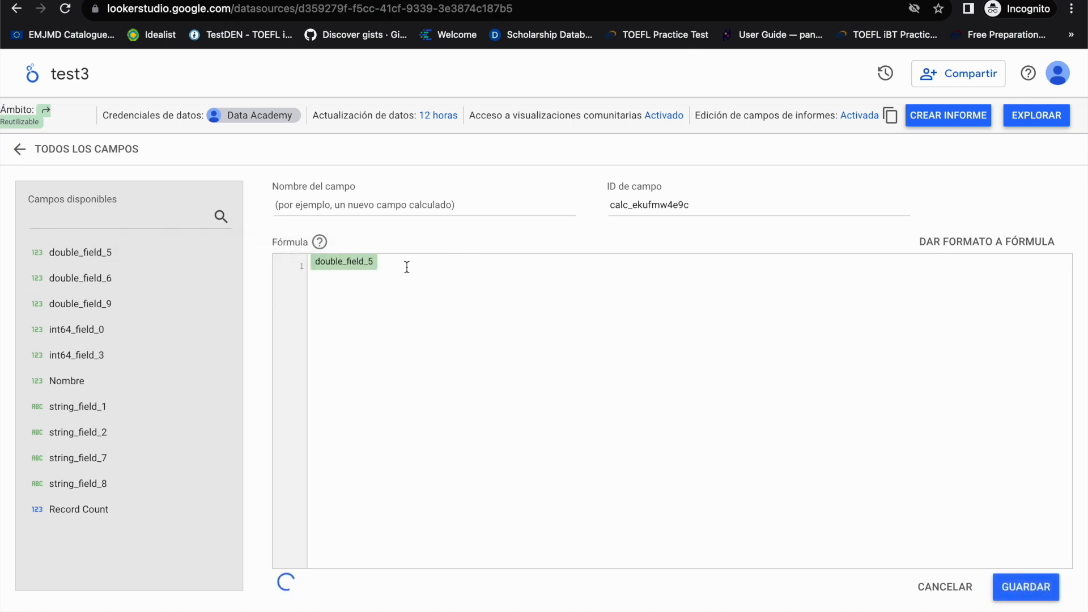
text(/)
drag(71, 279, 442, 263)
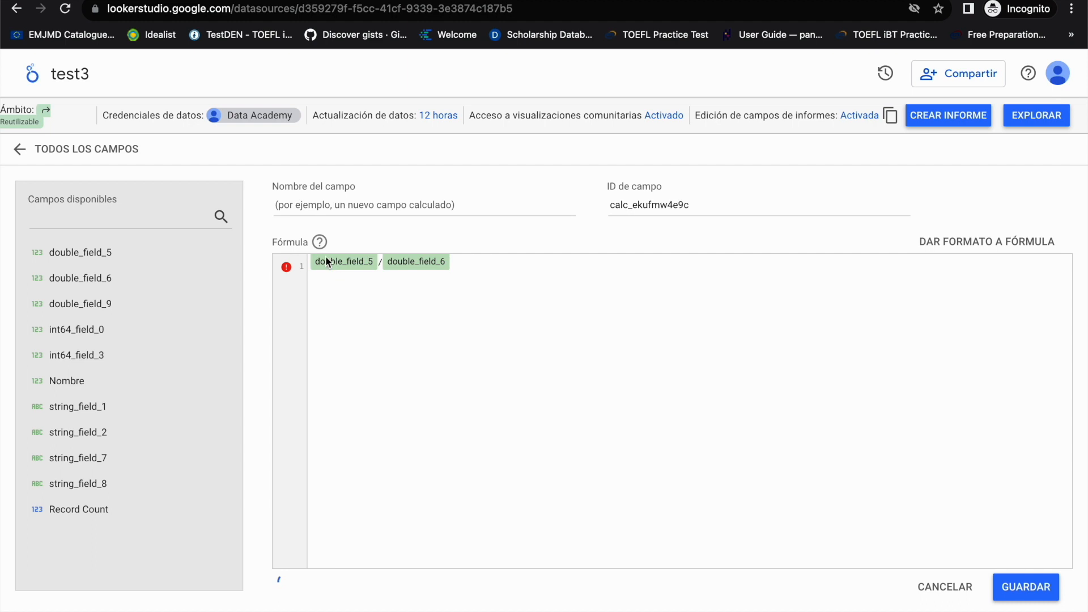
click(374, 202)
text(ne)
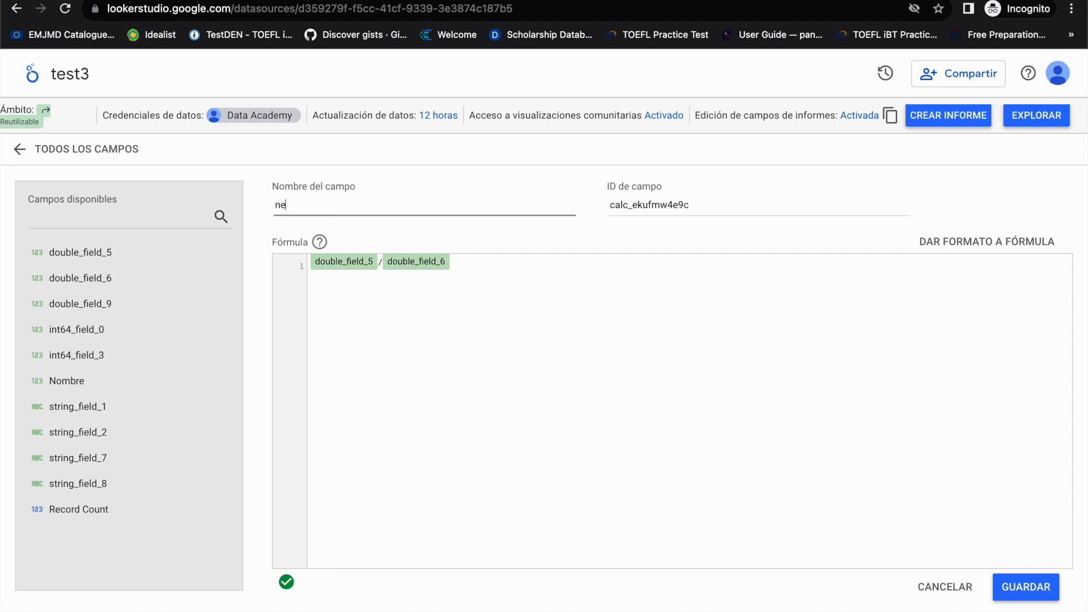
click(1033, 599)
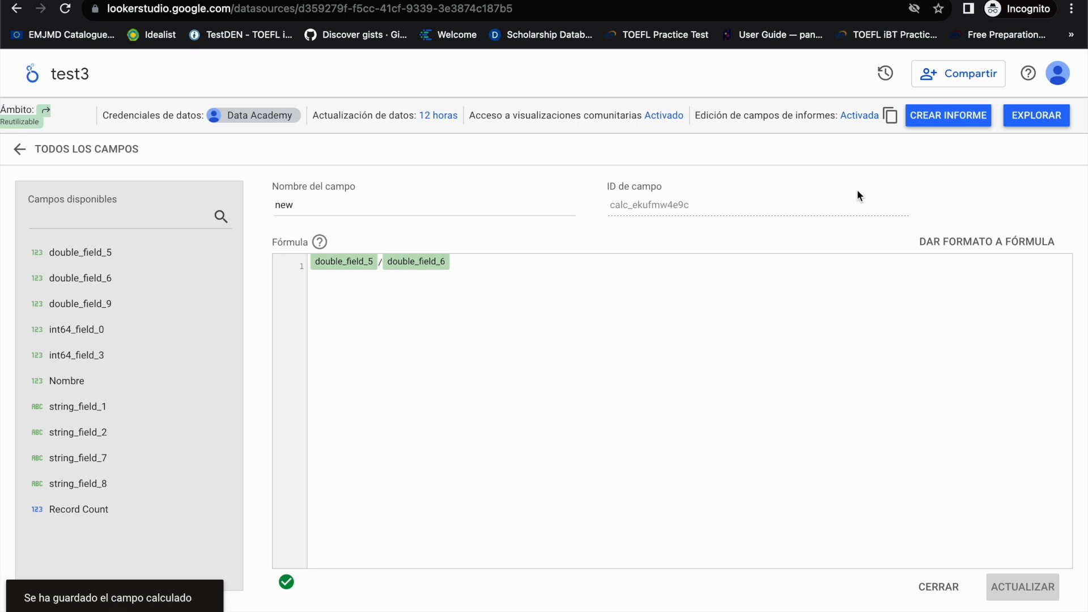
click(19, 149)
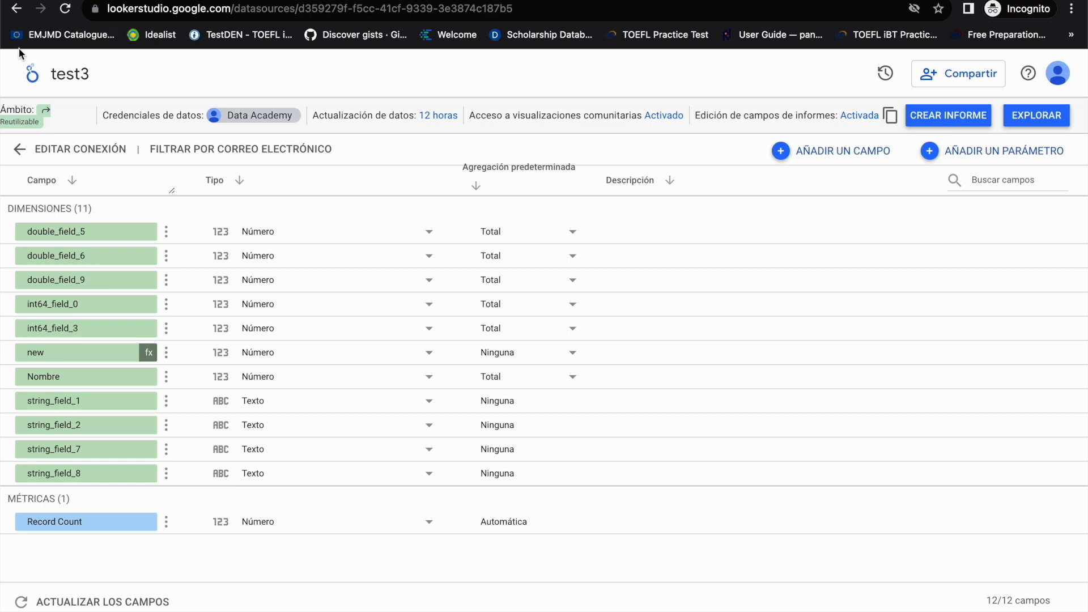
Step: Start another new data source from the Looker Studio home page and browse the Google connectors, including the SQL database ones
click(28, 76)
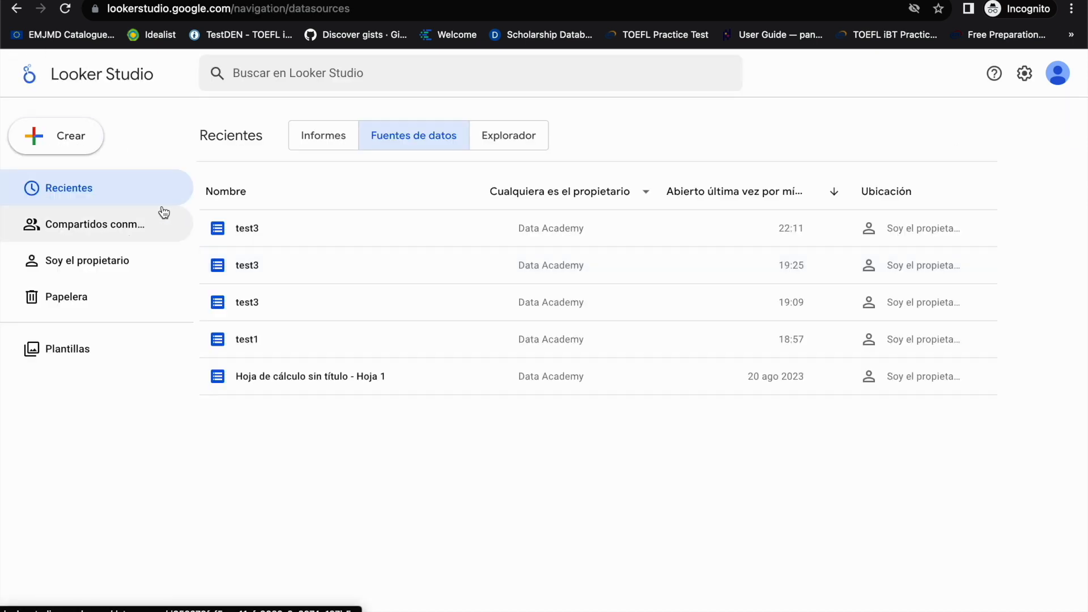
click(91, 141)
click(58, 214)
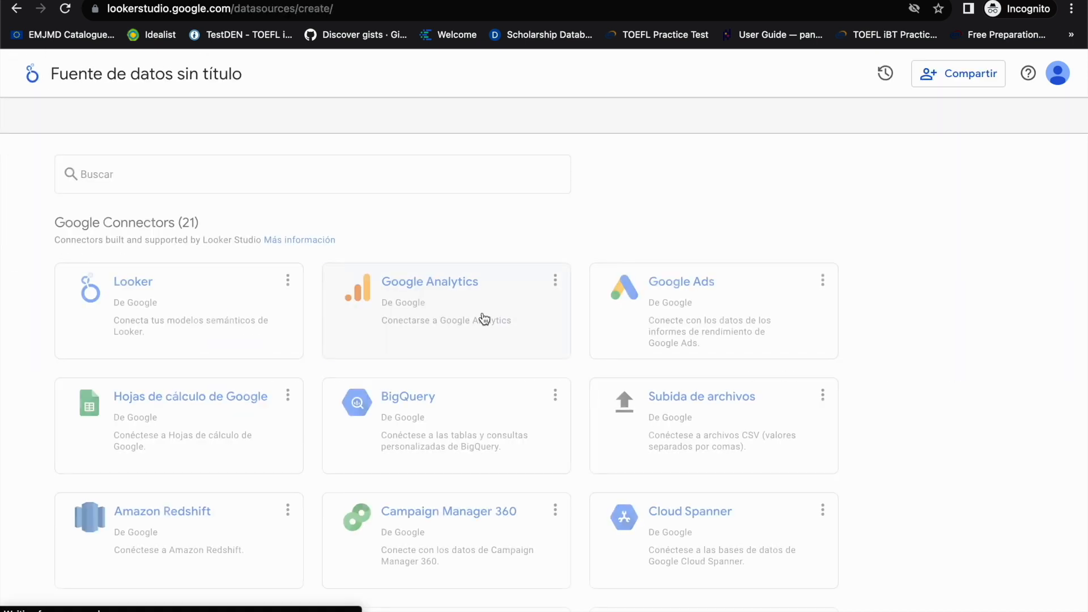
scroll(461, 450, down, 1)
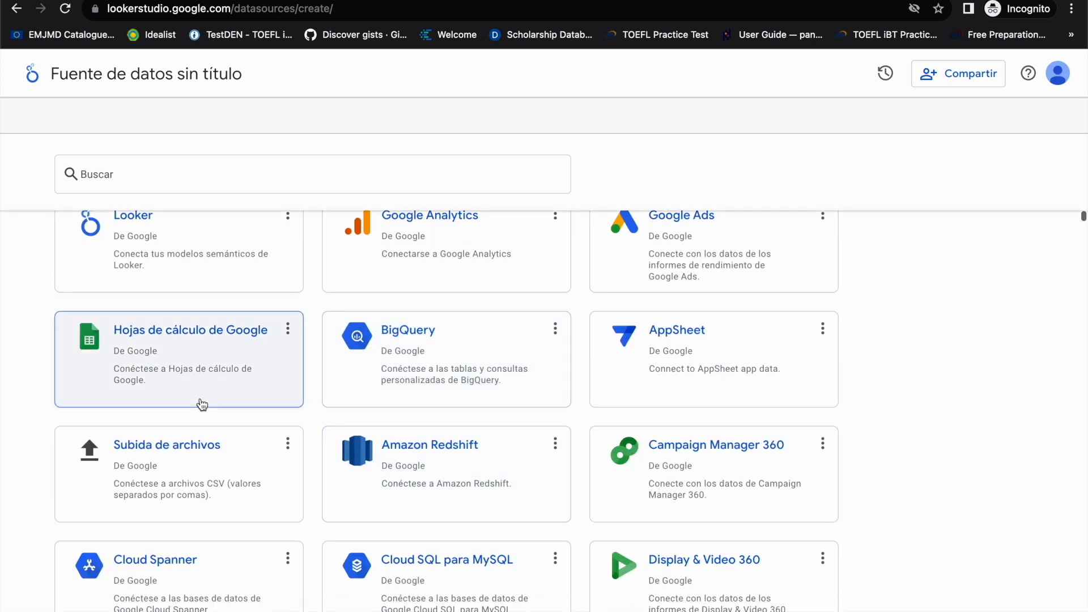
scroll(495, 470, down, 4)
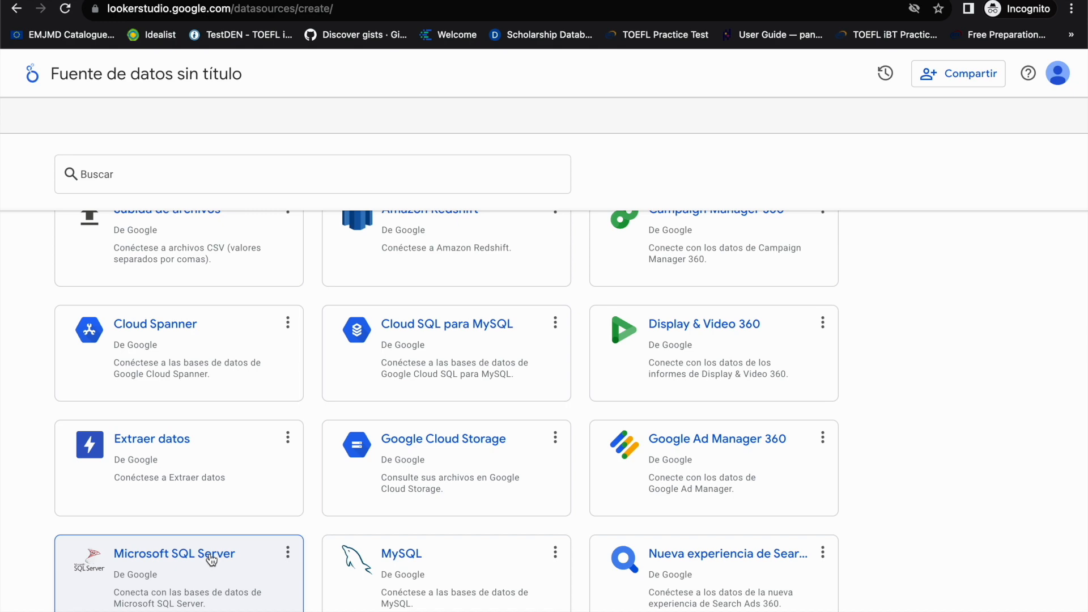
scroll(442, 590, down, 2)
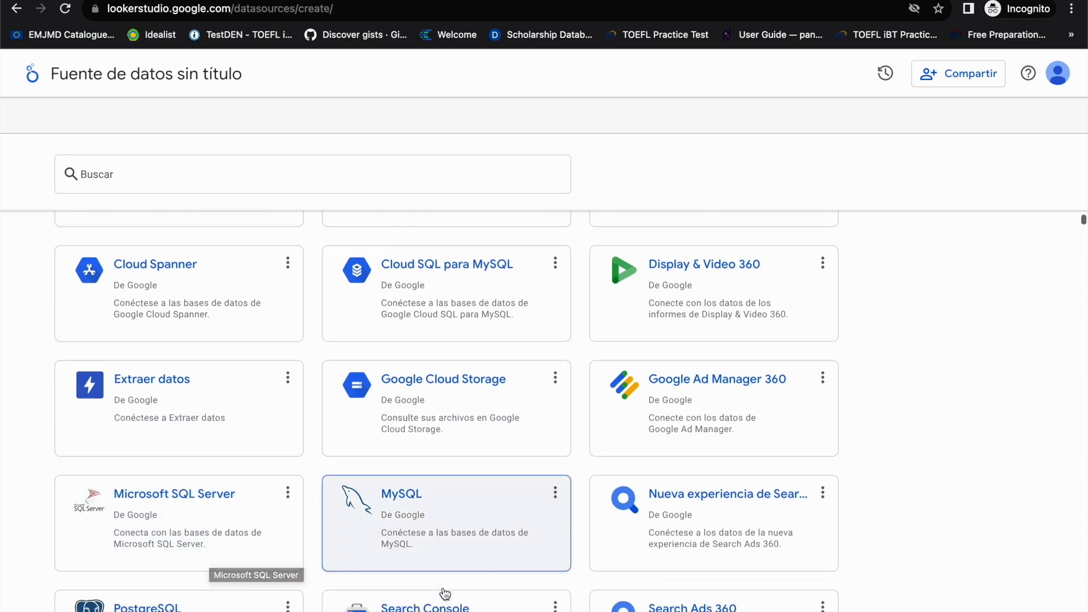
scroll(443, 590, down, 2)
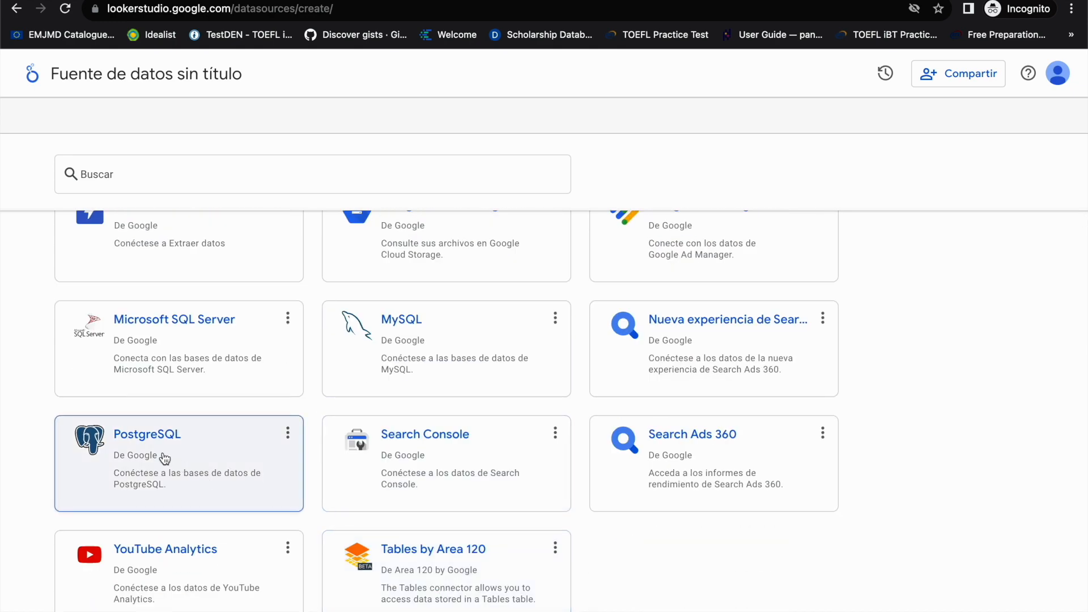
click(158, 451)
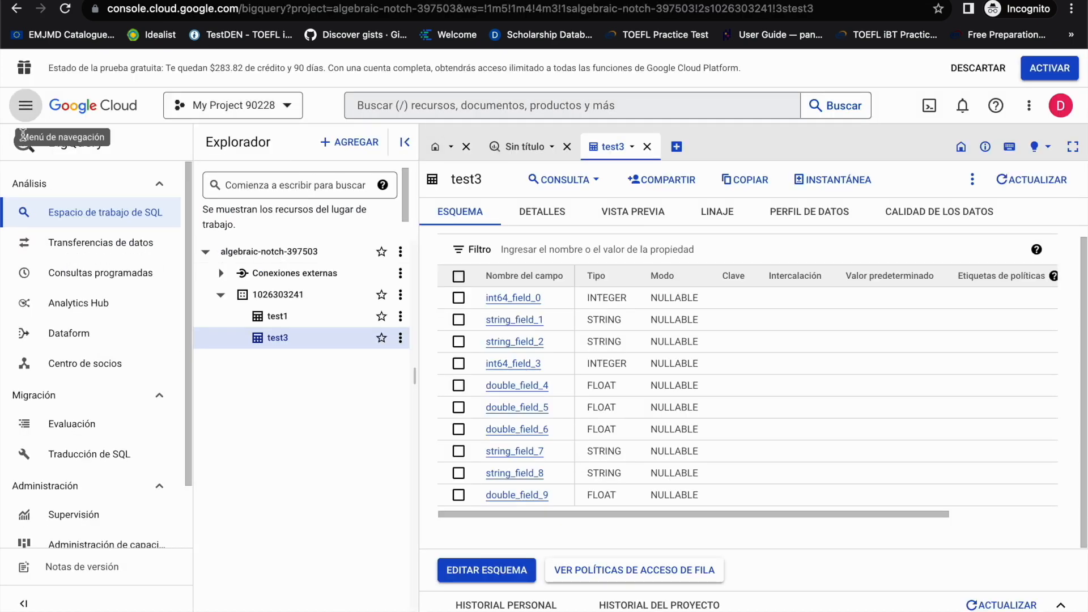
Step: Switch to the Google Cloud console, open the SQL service for My Project 90228, and examine the Cloud SQL overview
click(25, 105)
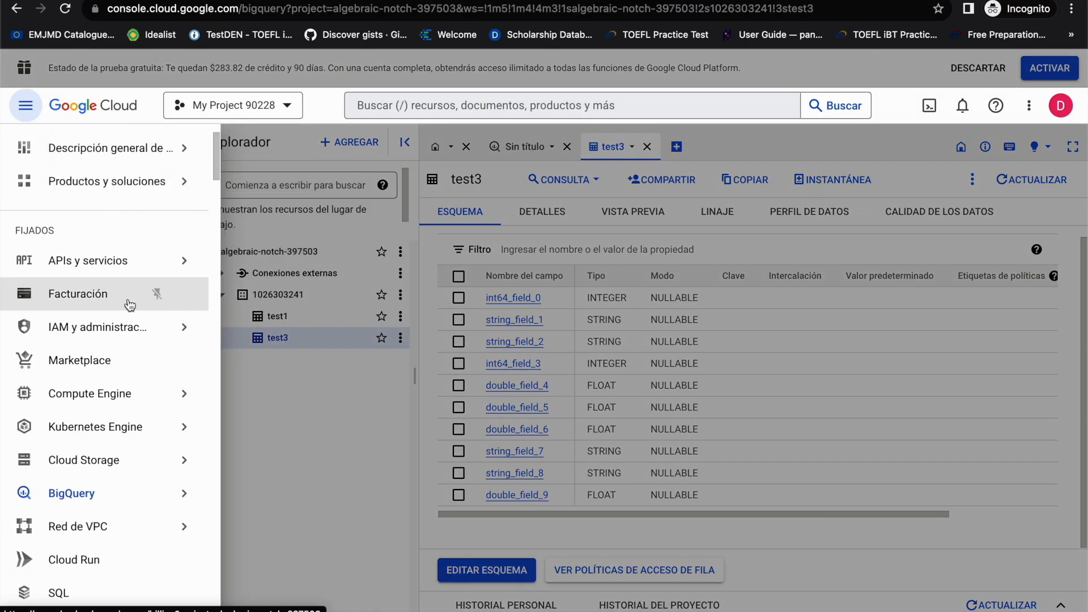
mouse_move(147, 497)
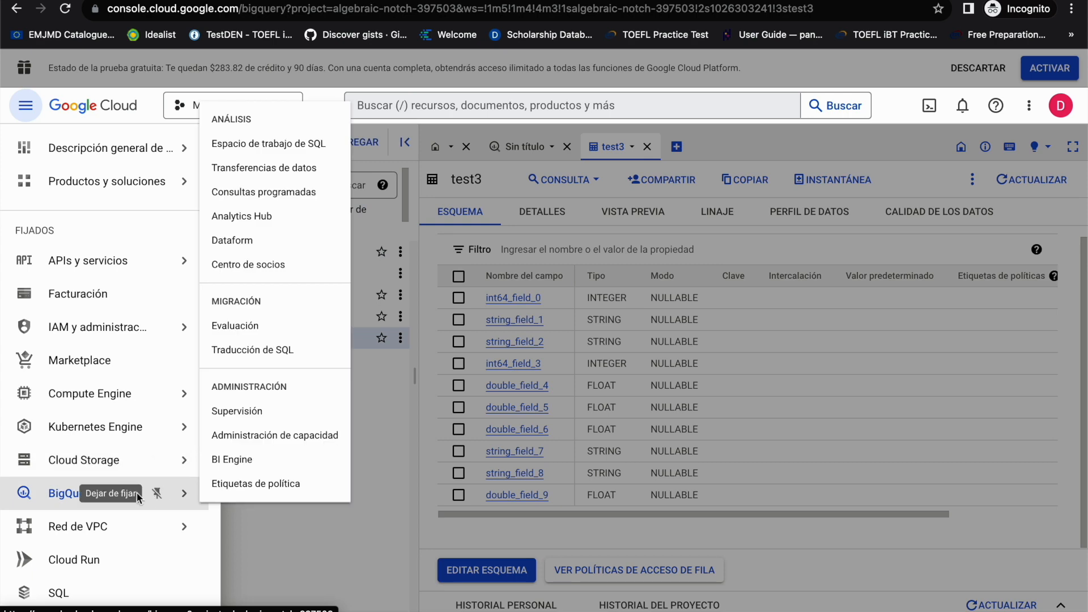
scroll(153, 519, down, 2)
click(48, 541)
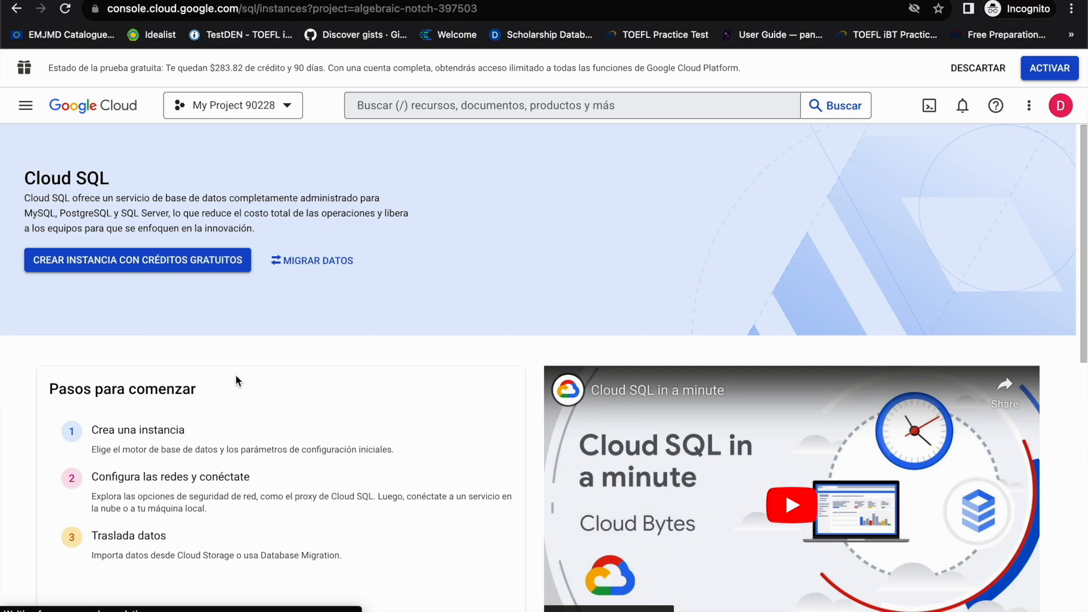
scroll(235, 376, down, 5)
scroll(236, 379, down, 1)
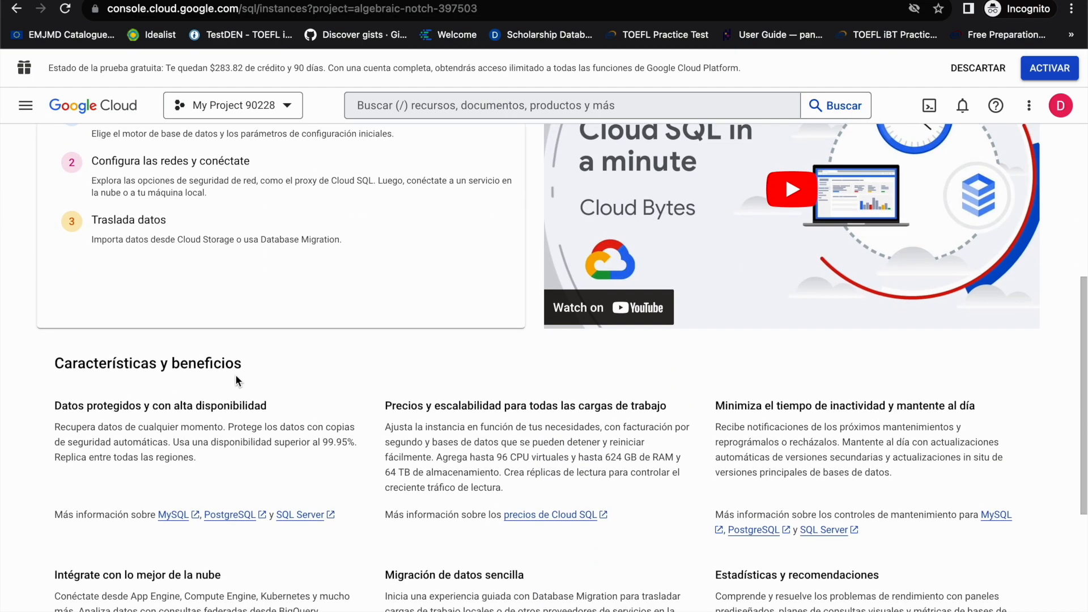
Step: Switch the Google Cloud console to My First Project and open the overview of its flights SQL instance
scroll(236, 379, up, 5)
scroll(236, 378, up, 2)
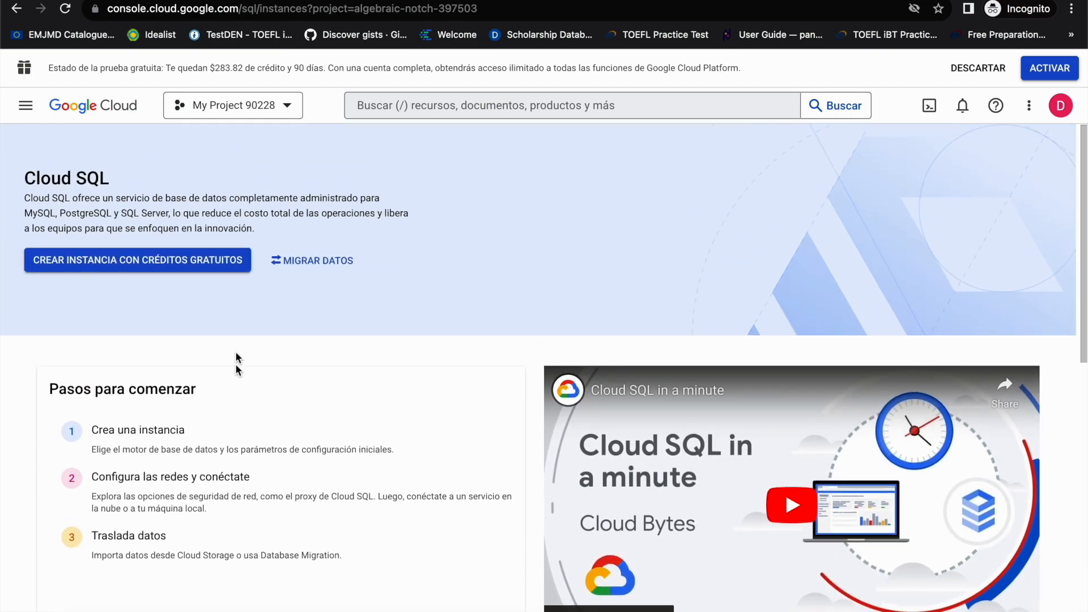
click(233, 105)
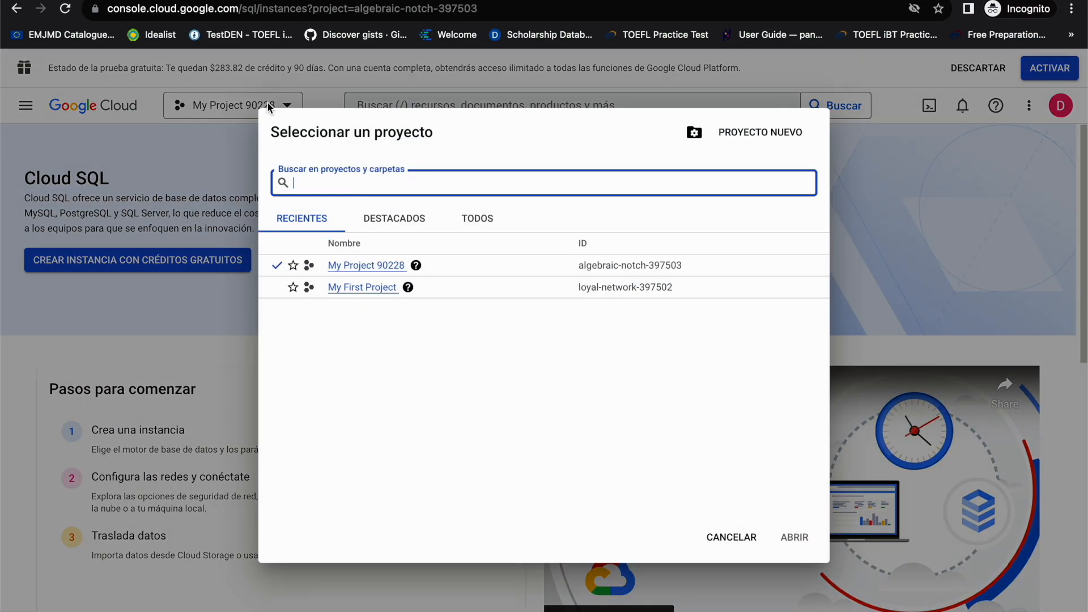
click(357, 288)
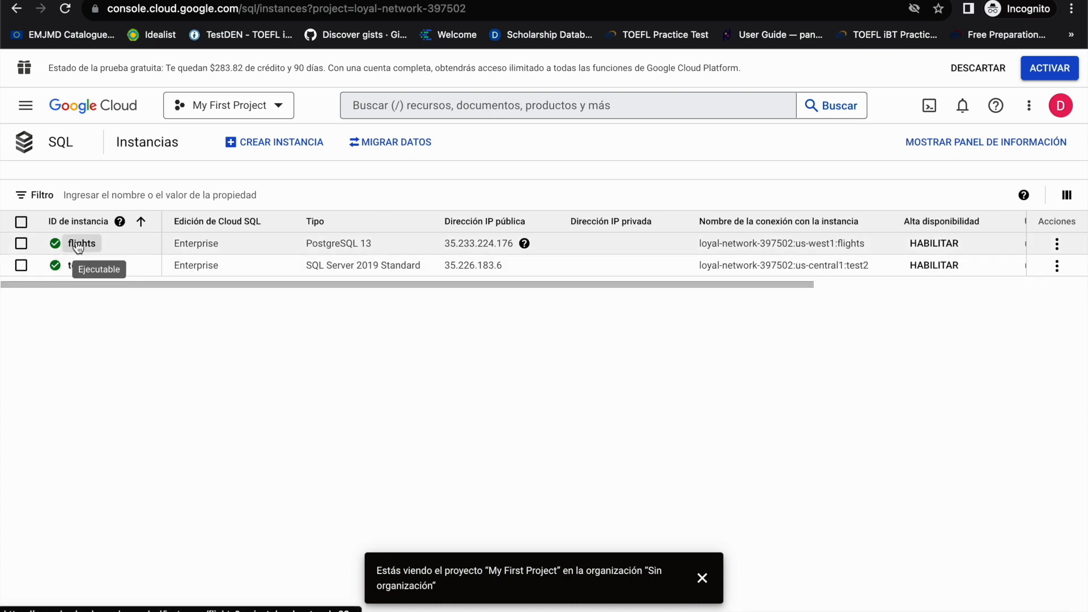
click(78, 245)
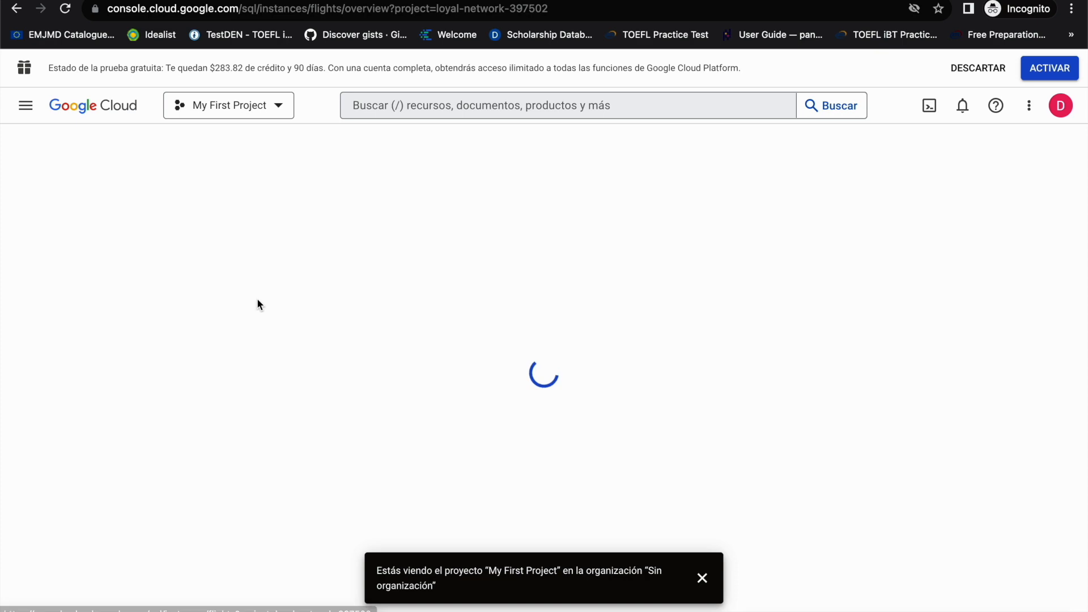
Step: Copy the flights instance's connection name and paste it as the host name in Looker Studio's PostgreSQL connector form
scroll(452, 377, down, 2)
scroll(451, 374, down, 3)
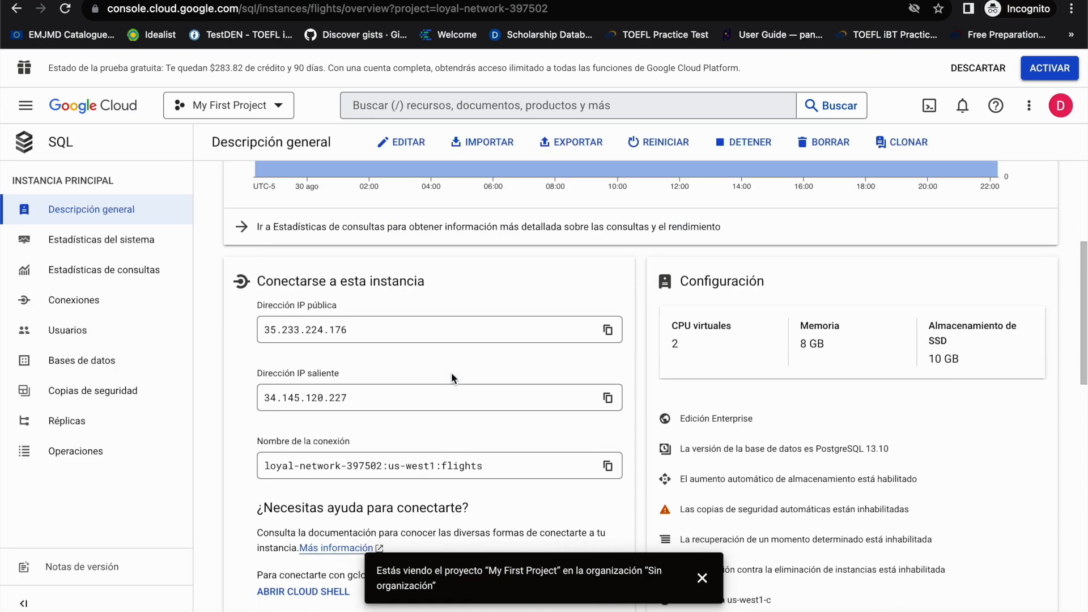
scroll(305, 306, down, 1)
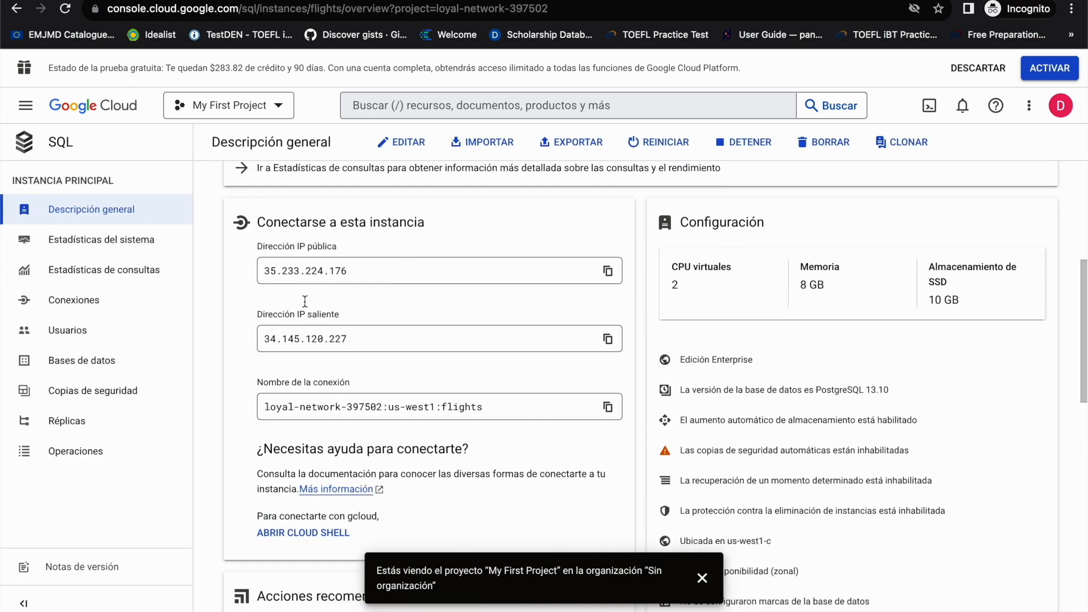
scroll(304, 306, down, 1)
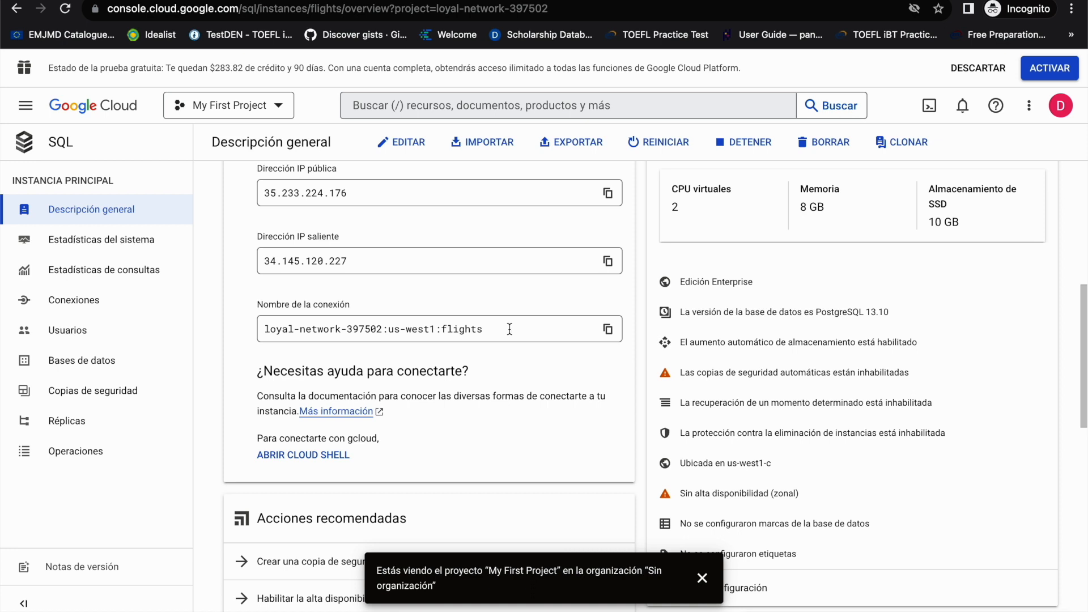
click(608, 328)
click(377, 1)
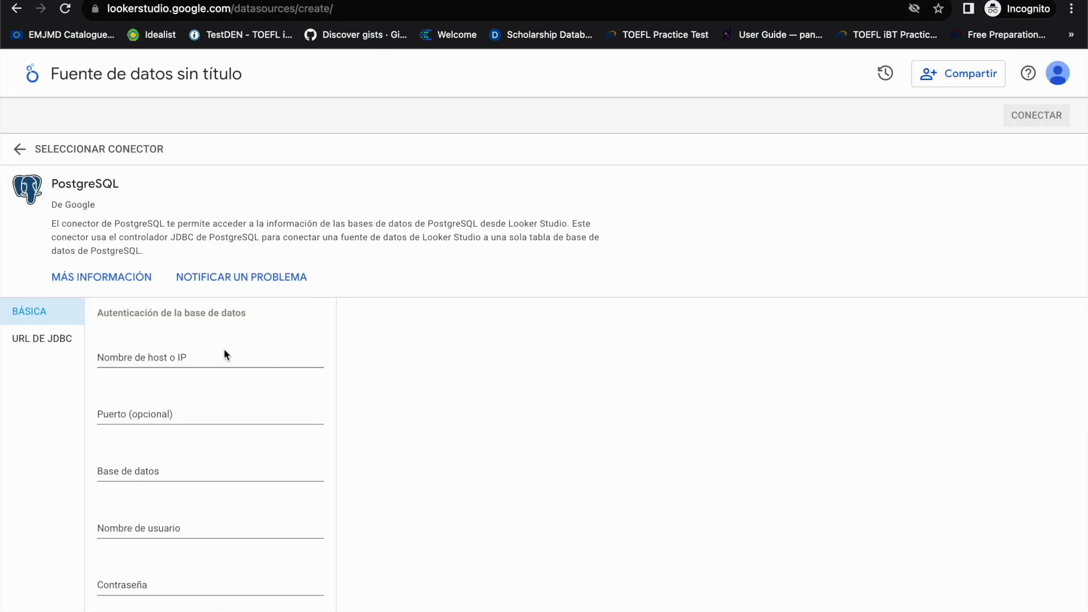
scroll(206, 382, down, 1)
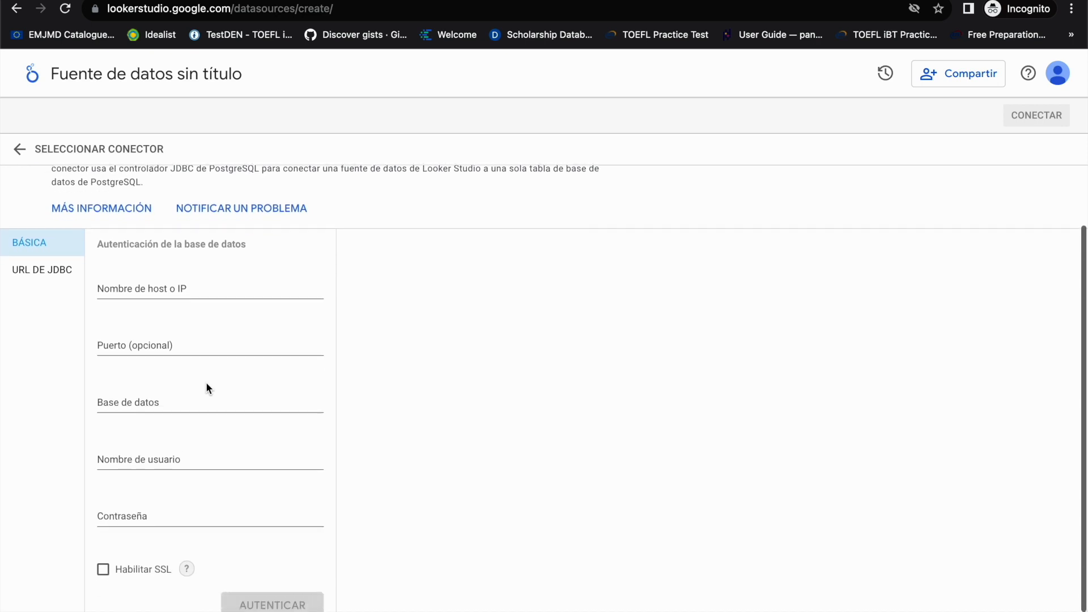
click(169, 283)
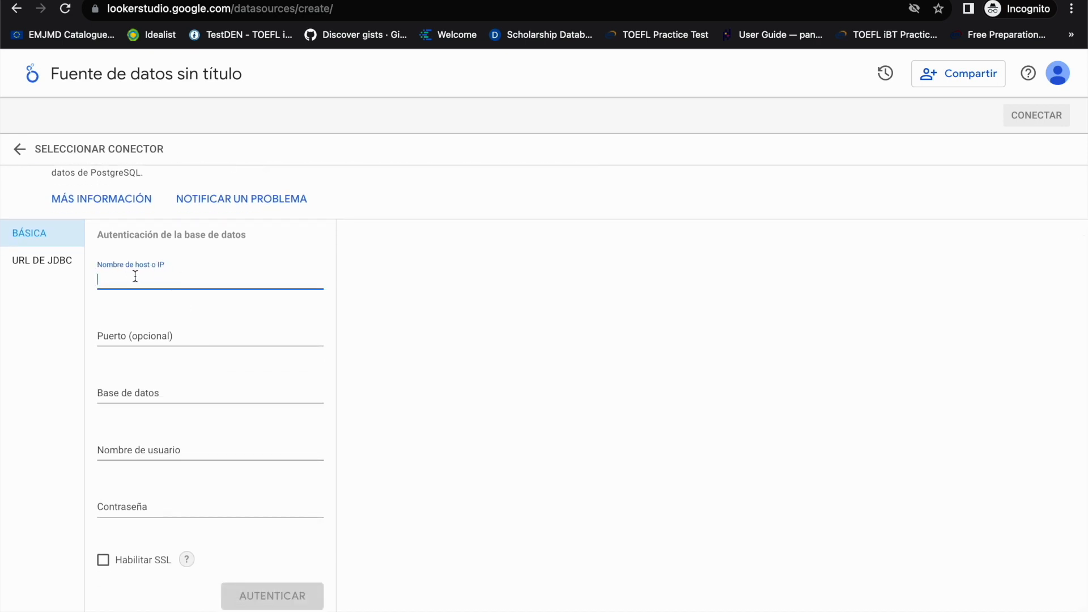
key(super+v)
Step: Check the flights instance's databases in the Google Cloud console, and enter flights as the database in the Looker Studio connector form
click(160, 393)
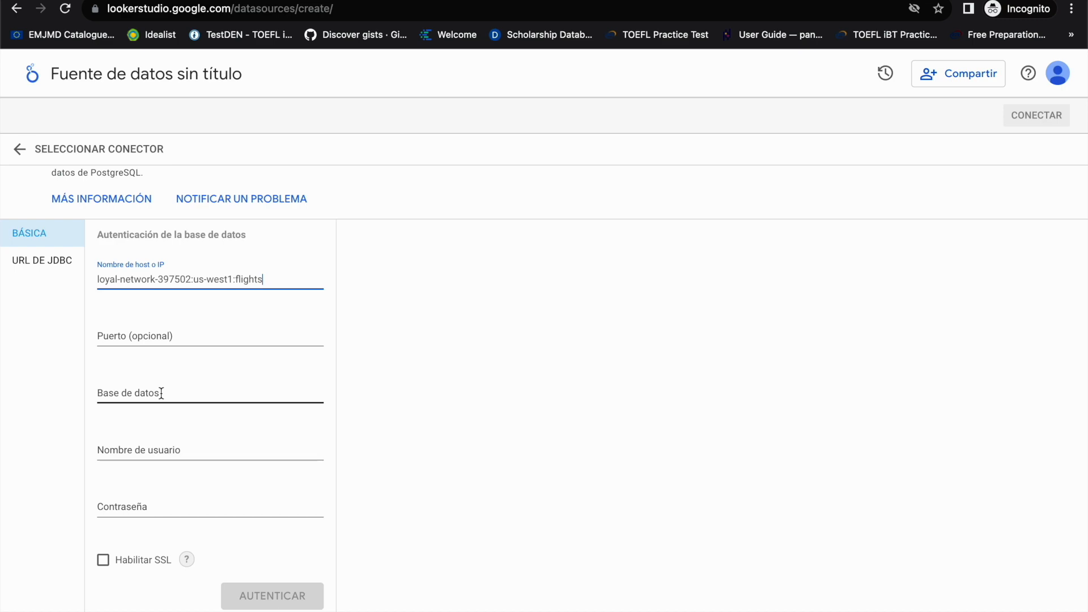
click(200, 0)
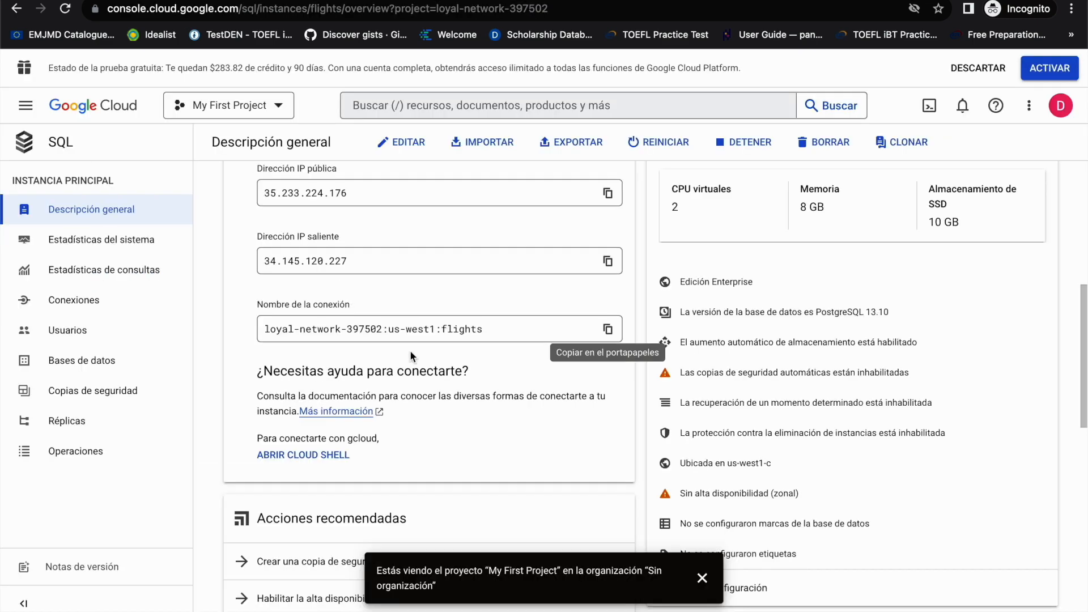
scroll(409, 350, up, 7)
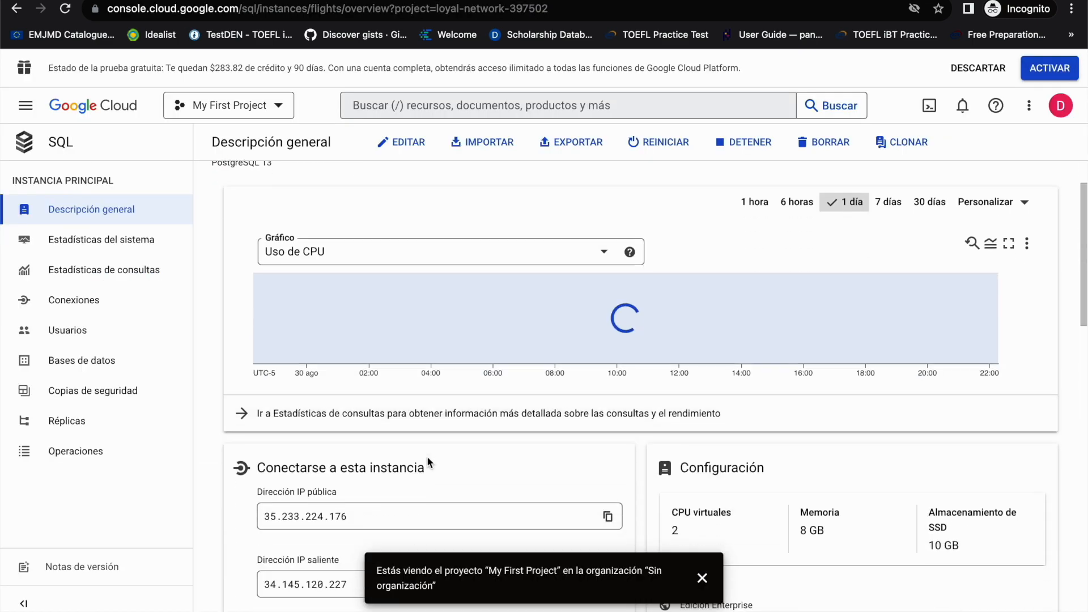
click(112, 370)
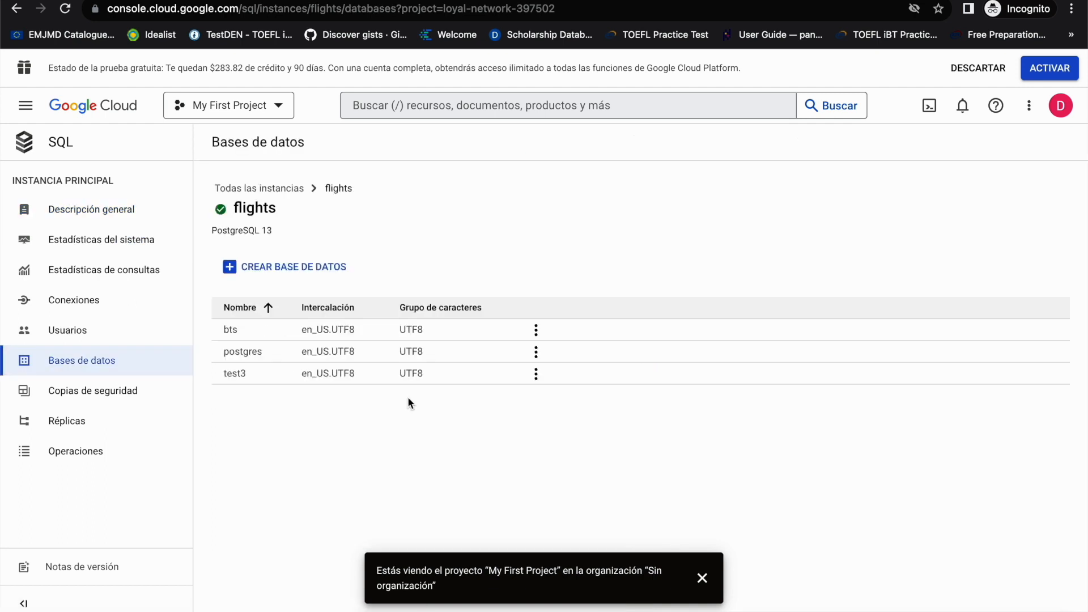
click(381, 0)
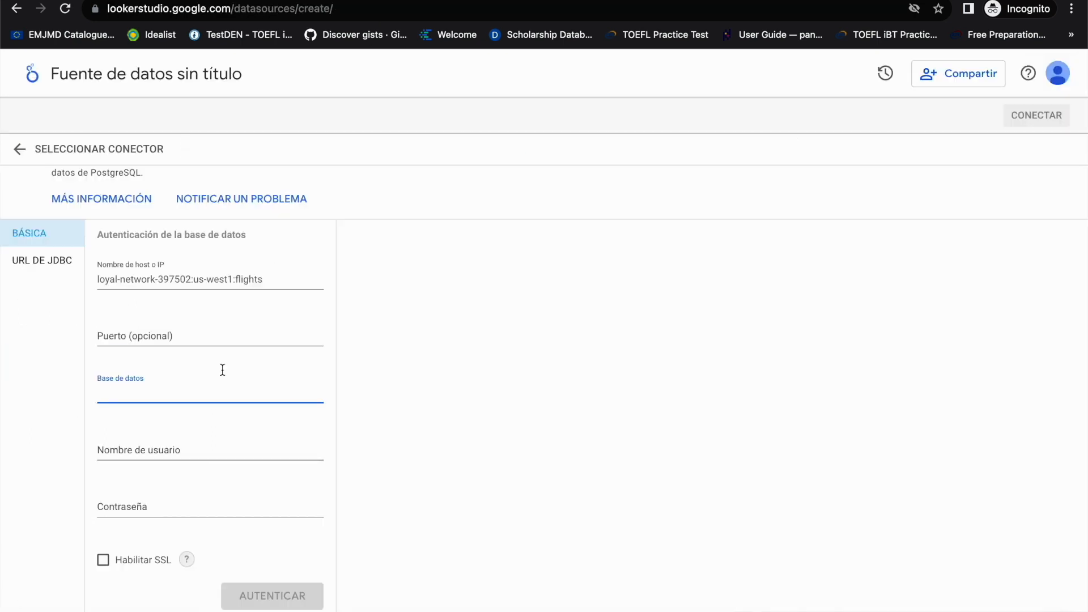
text(flights)
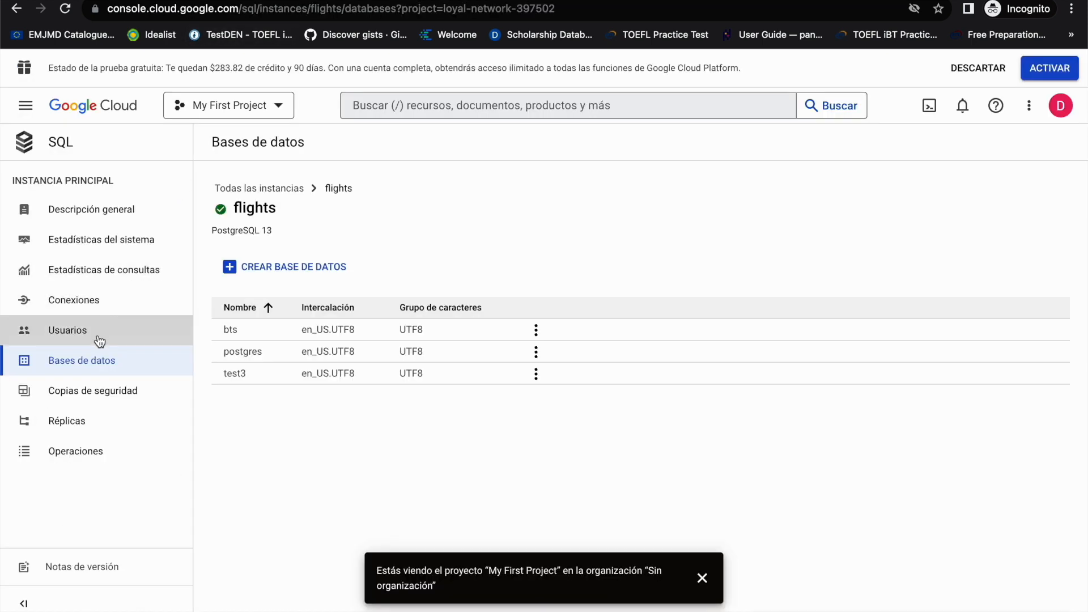
Step: Look up the flights instance's users in the console, and enter the username datacademy and the account password in the connector form
click(100, 333)
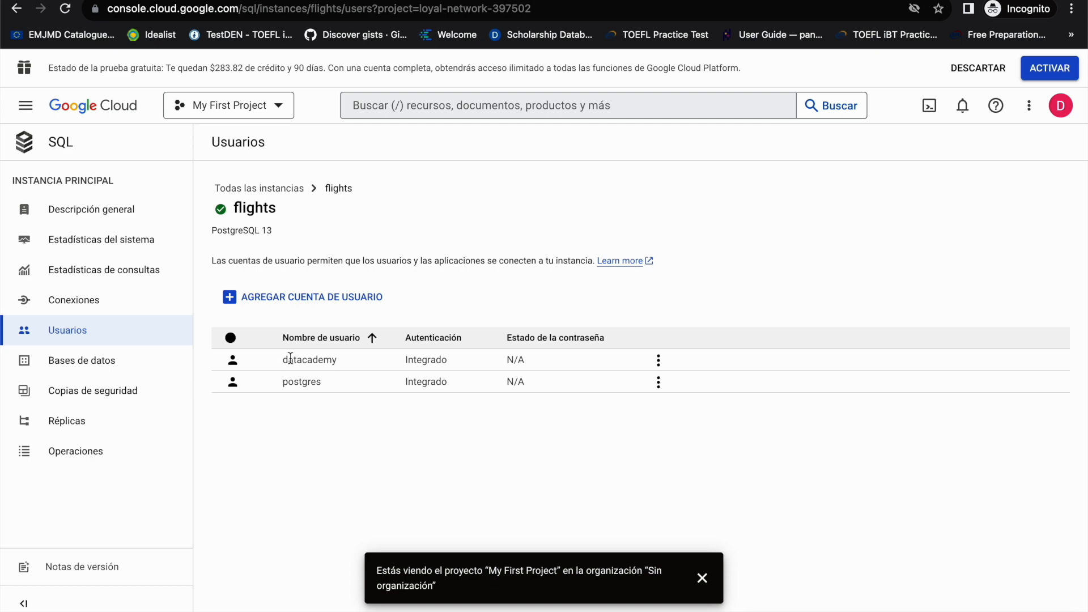
drag(277, 357, 323, 360)
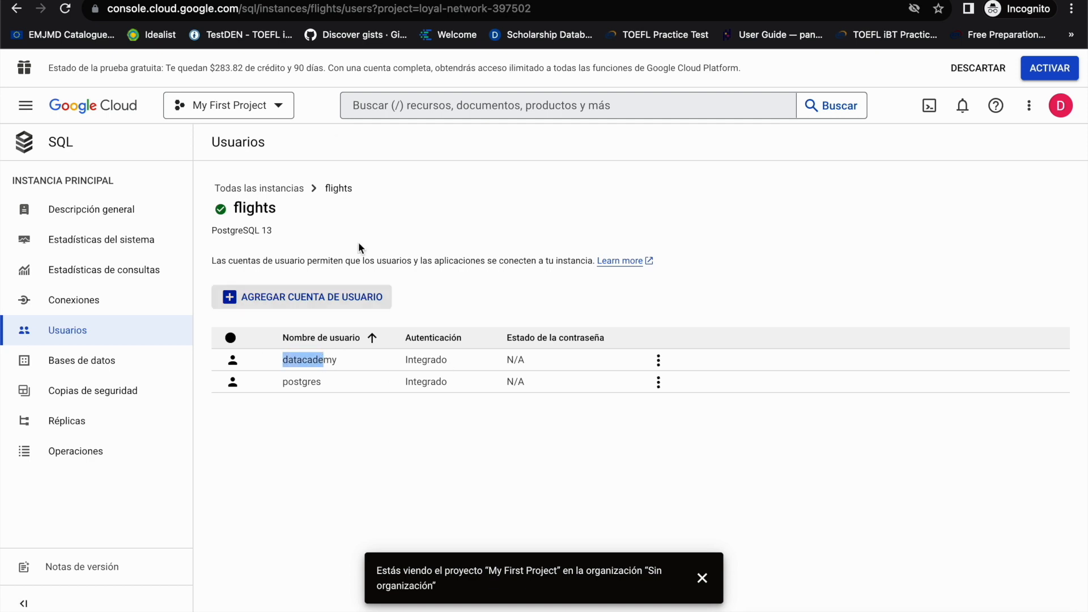
click(317, 1)
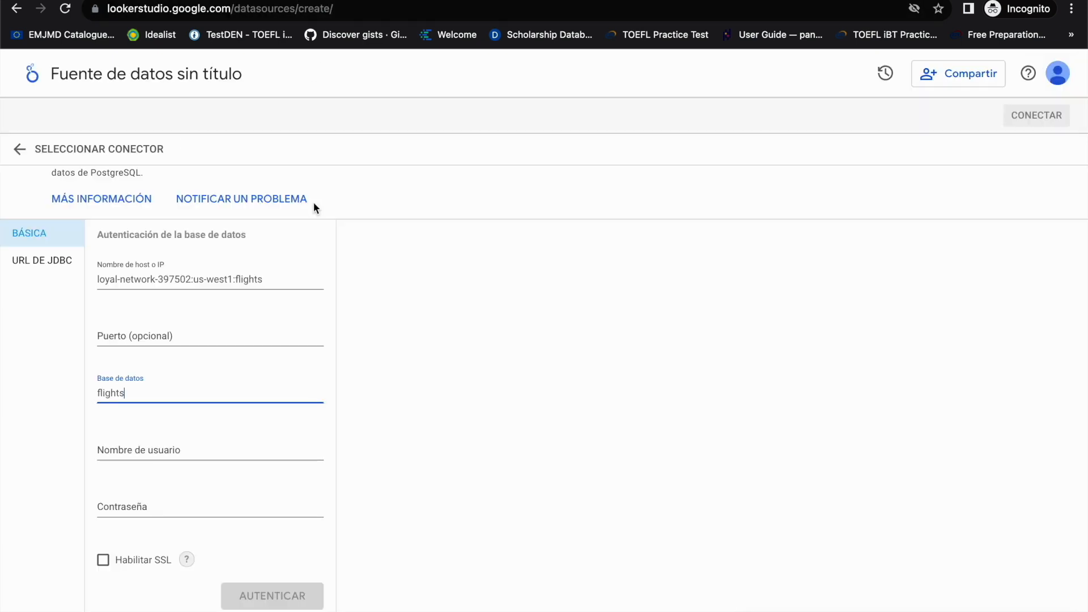
click(178, 440)
text(datacademy)
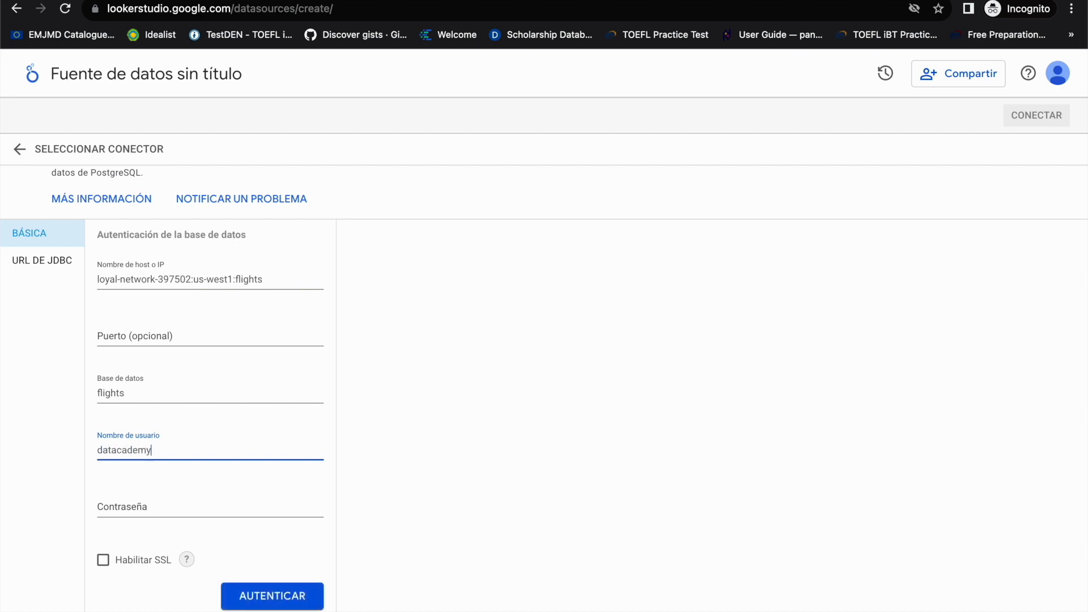
key(Tab)
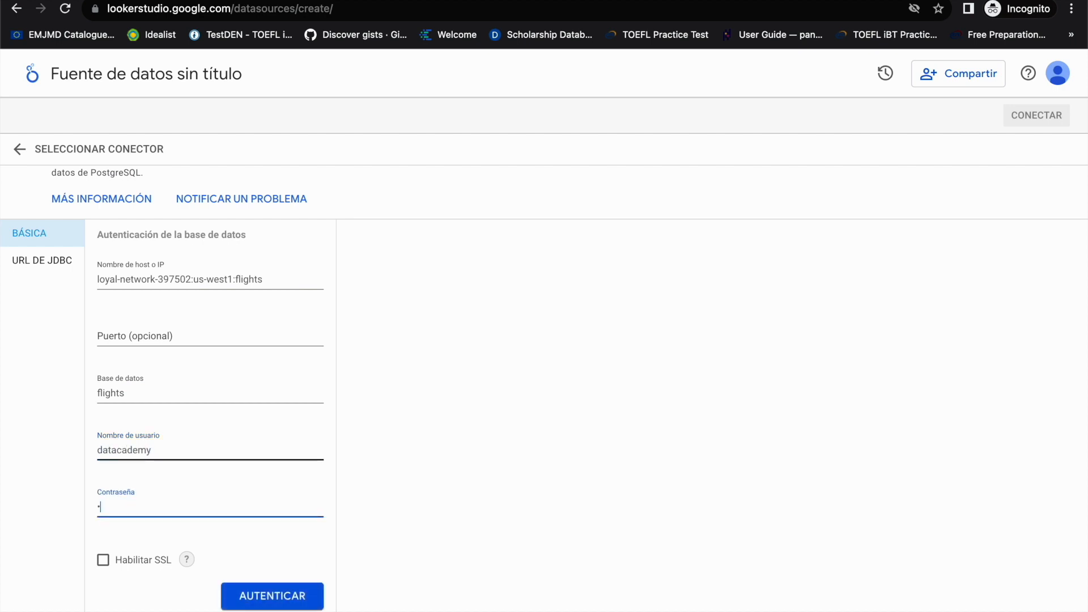
text(••••••••••)
click(85, 149)
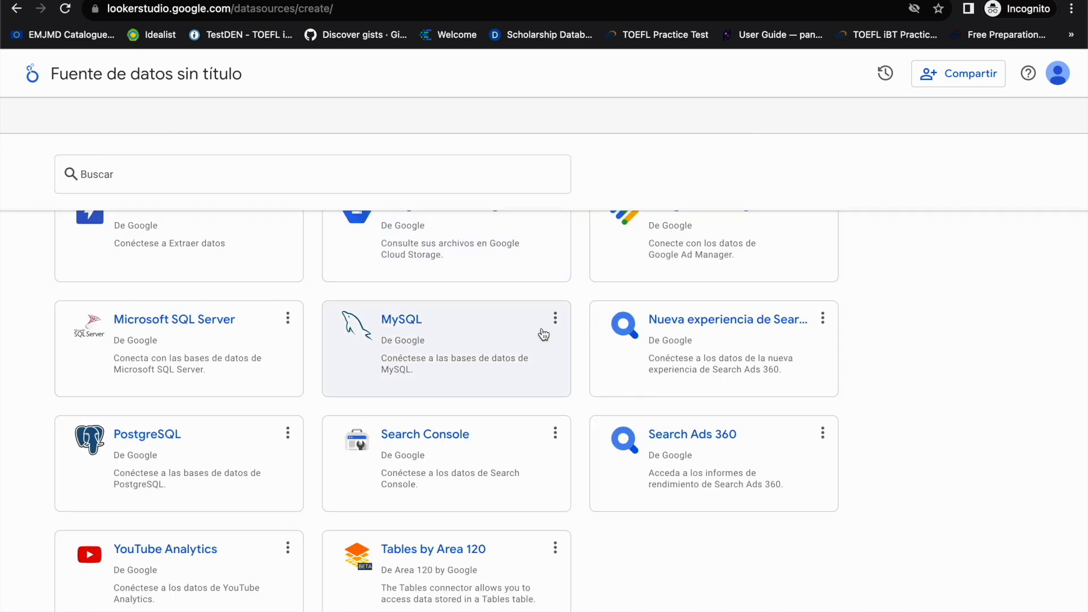
scroll(548, 343, up, 6)
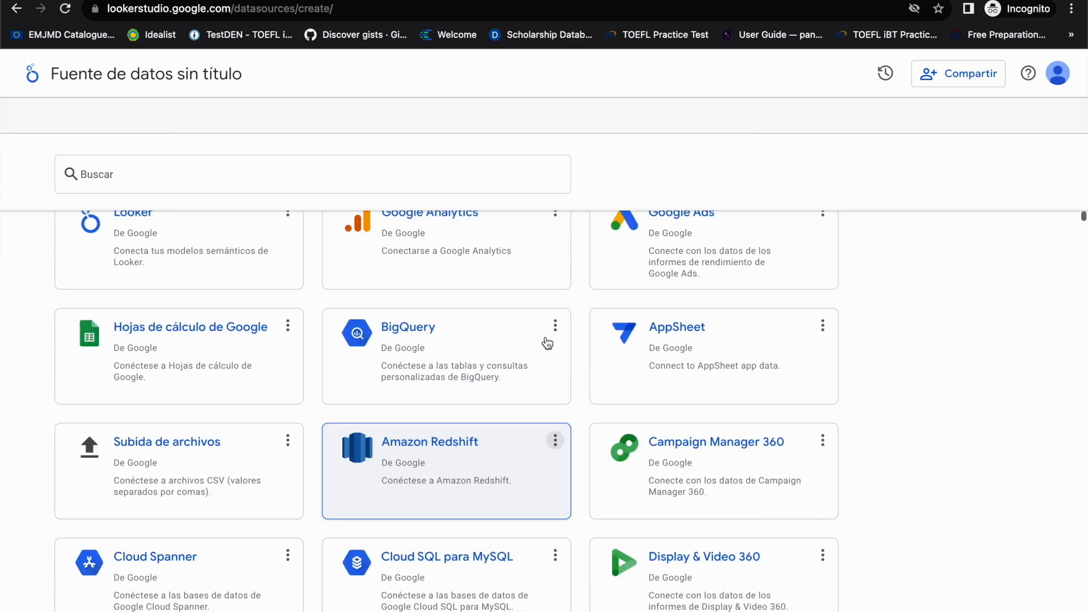
click(440, 389)
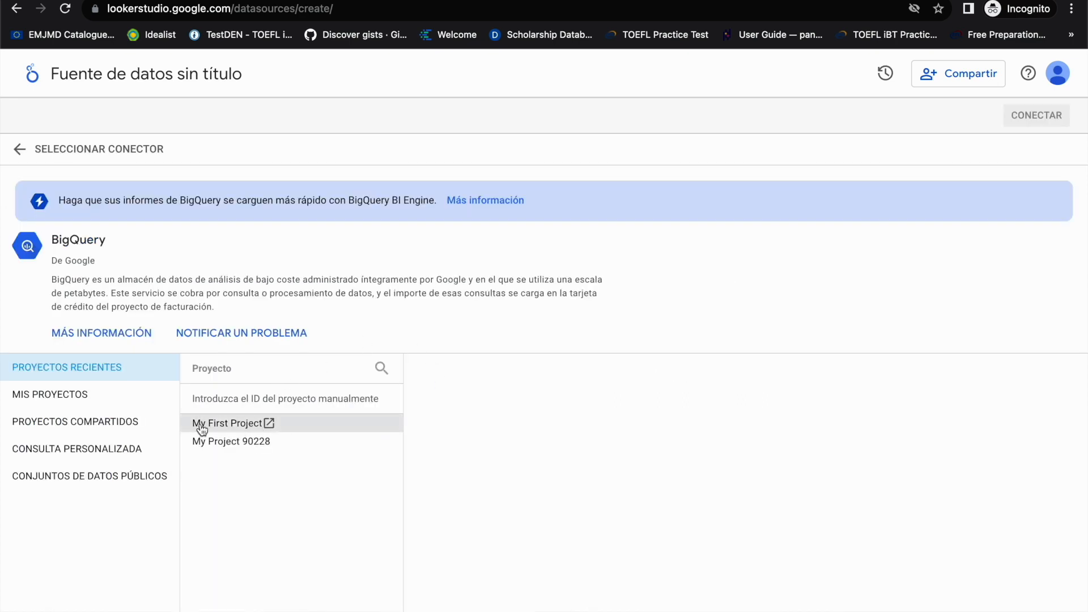
click(240, 426)
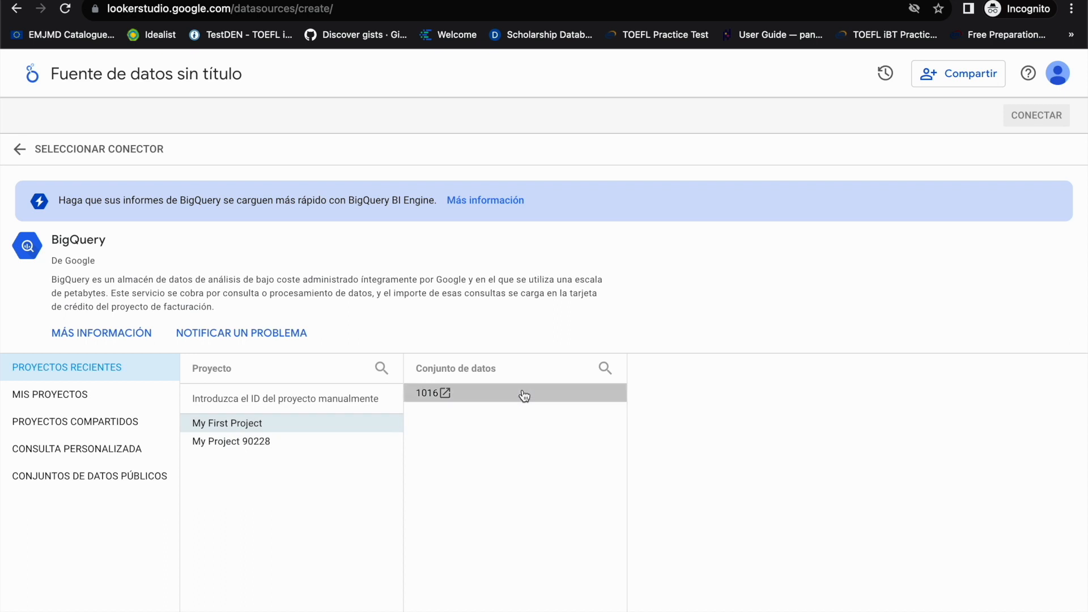
click(524, 394)
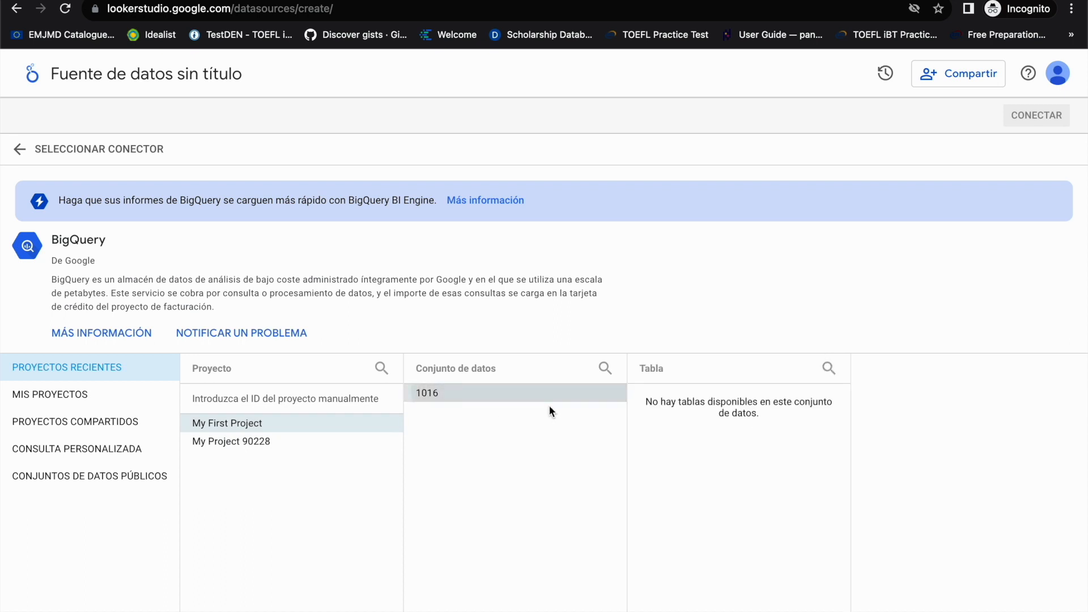
click(222, 445)
click(515, 395)
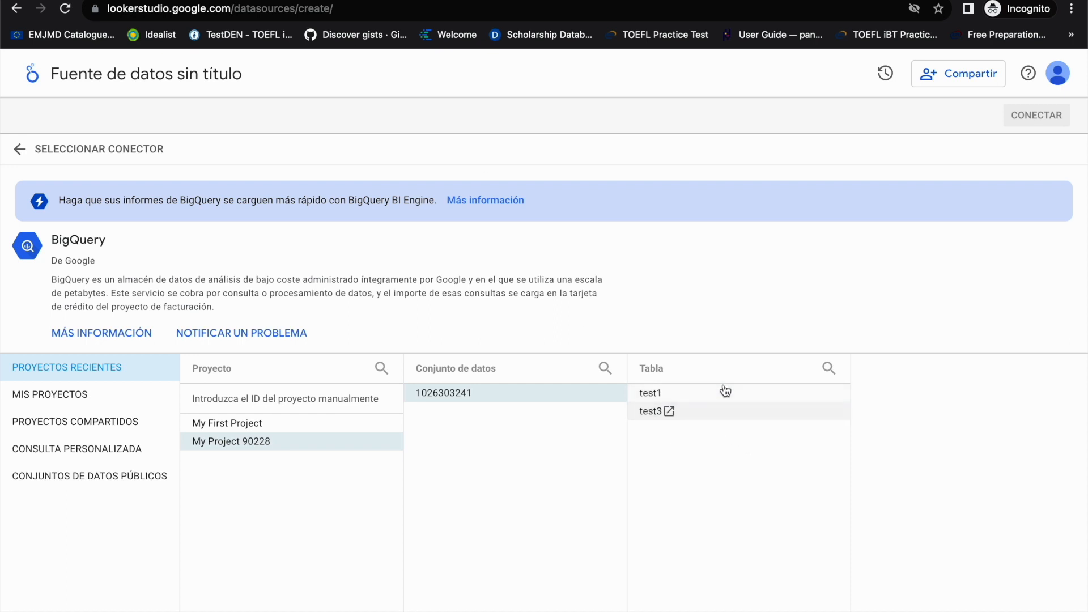
Step: Review the flights instance's database list in the Google Cloud console, and view the untitled Looker Studio report based on test3
click(156, 0)
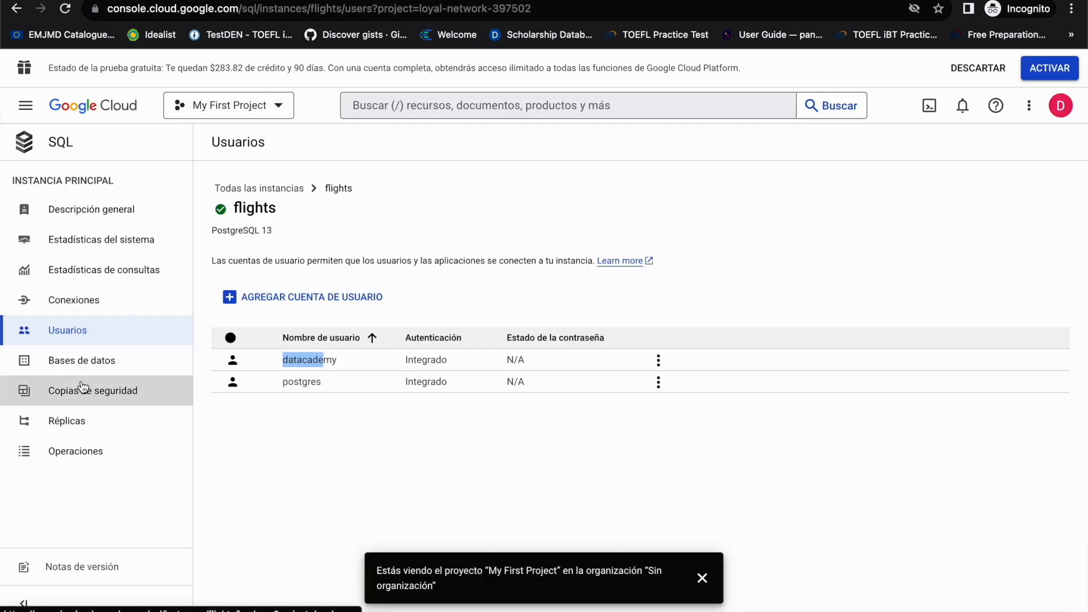
click(88, 364)
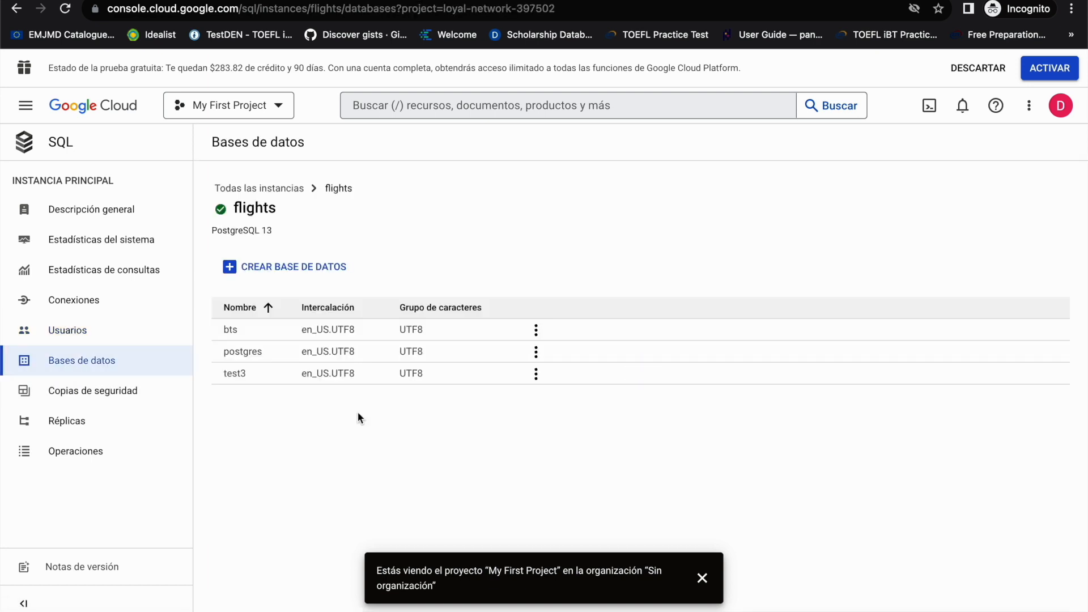
double_click(236, 331)
drag(248, 379, 232, 377)
click(463, 1)
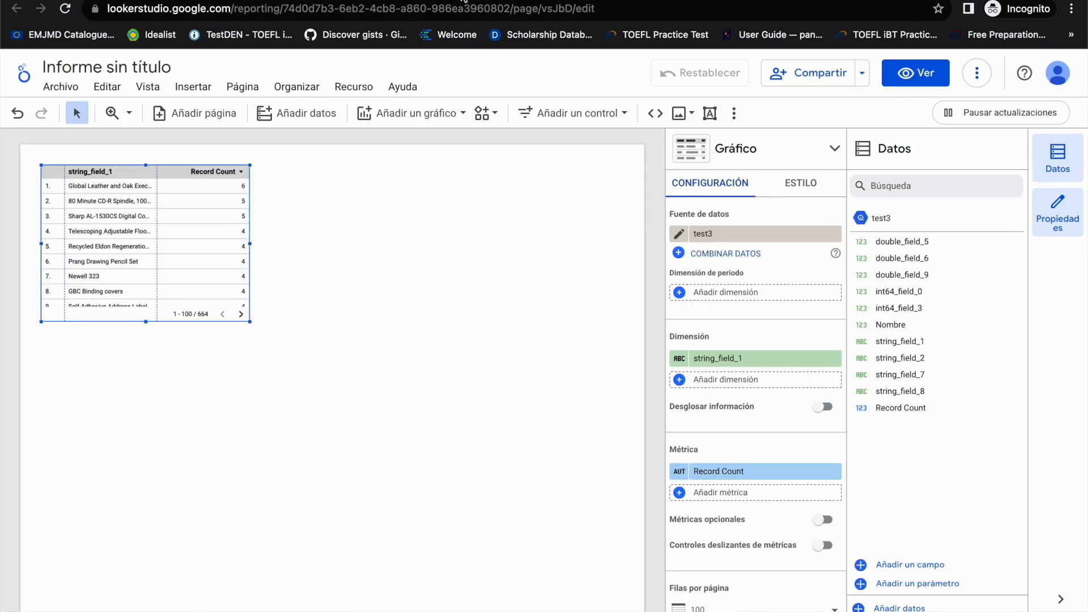
Step: Switch back to the untitled data source, return to the connector list, and open the PostgreSQL connector
click(376, 1)
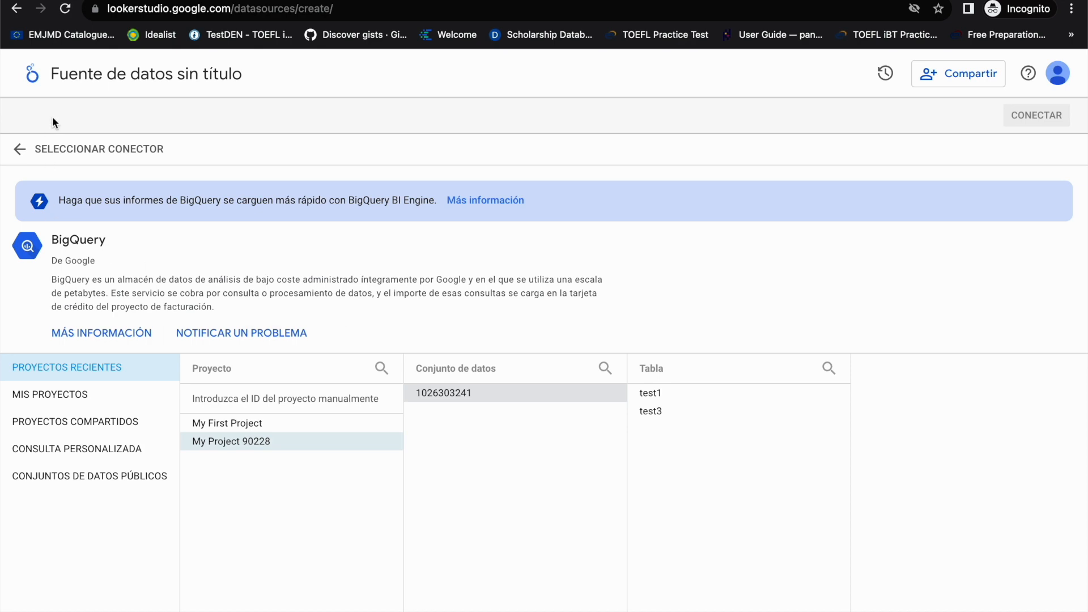
click(20, 150)
scroll(420, 374, down, 5)
scroll(428, 388, down, 2)
click(123, 454)
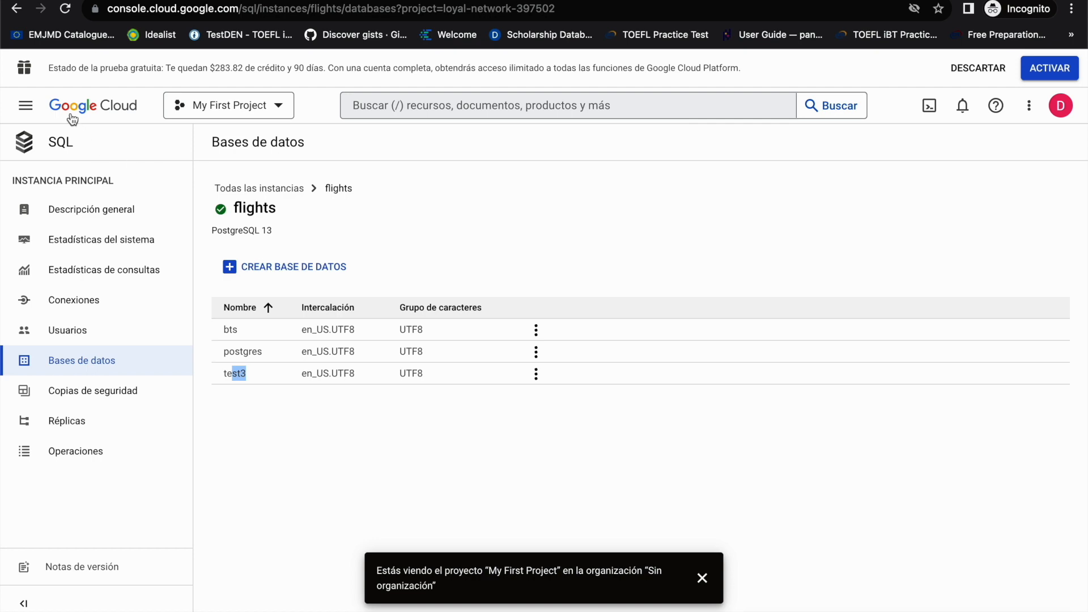
Step: Return to the Google Cloud console home page and open the SQL instances list for My First Project
click(70, 113)
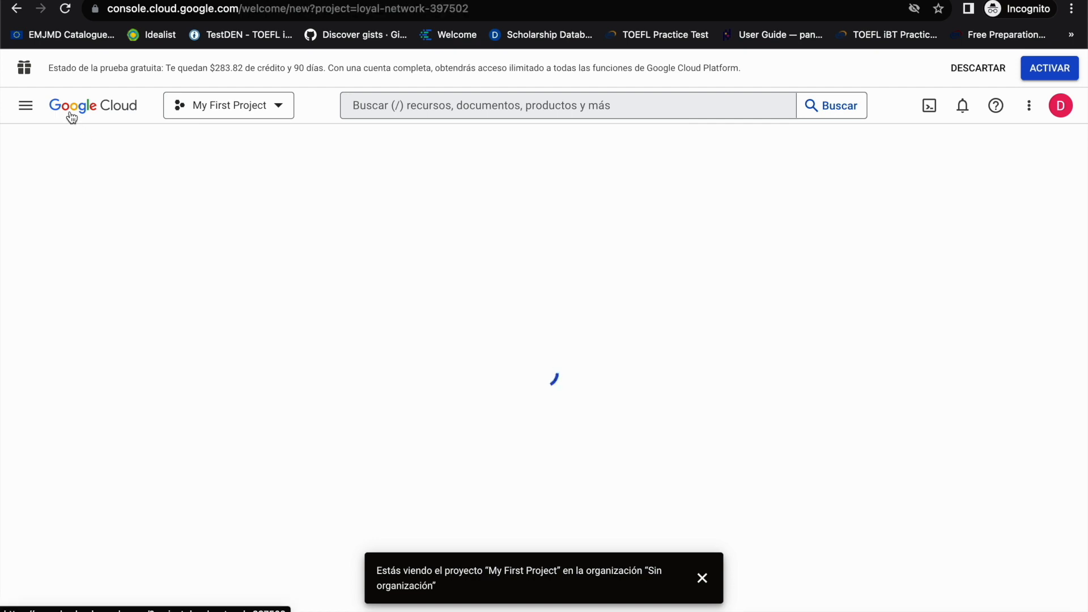
click(26, 113)
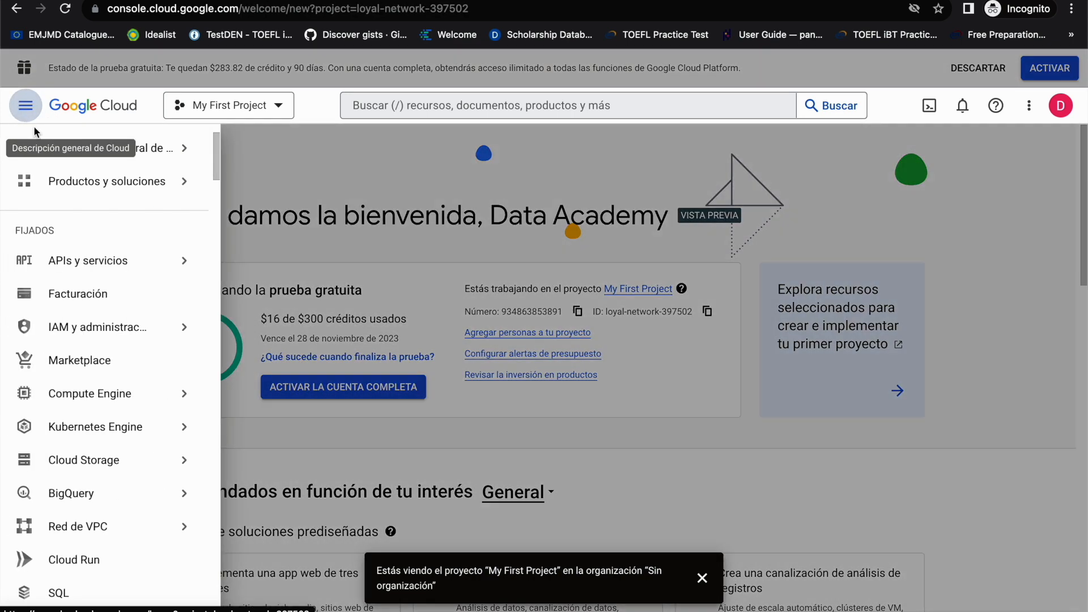
mouse_move(95, 524)
scroll(102, 566, down, 1)
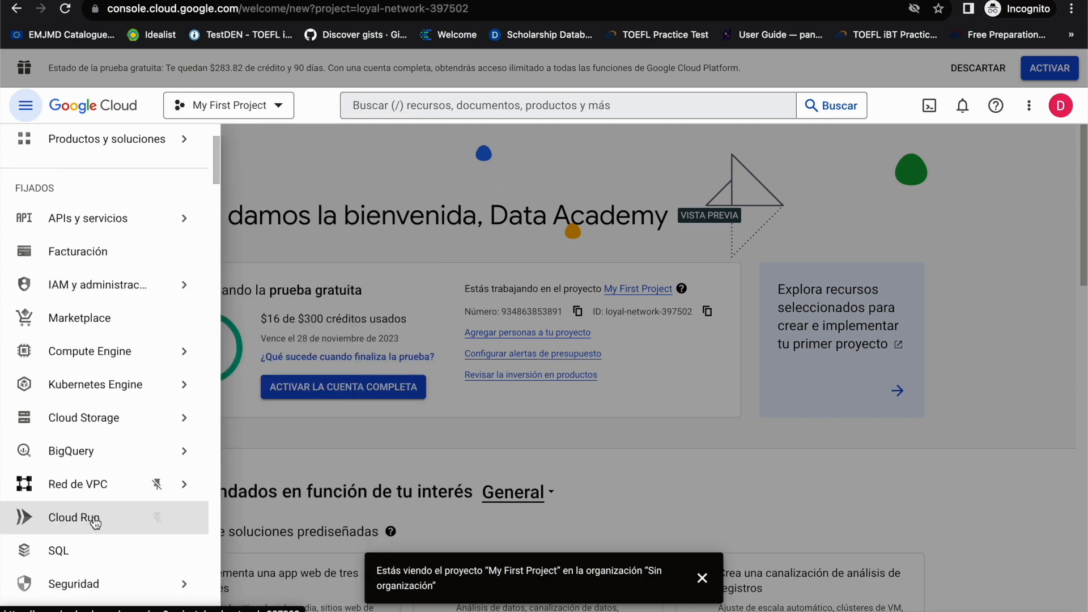
click(114, 589)
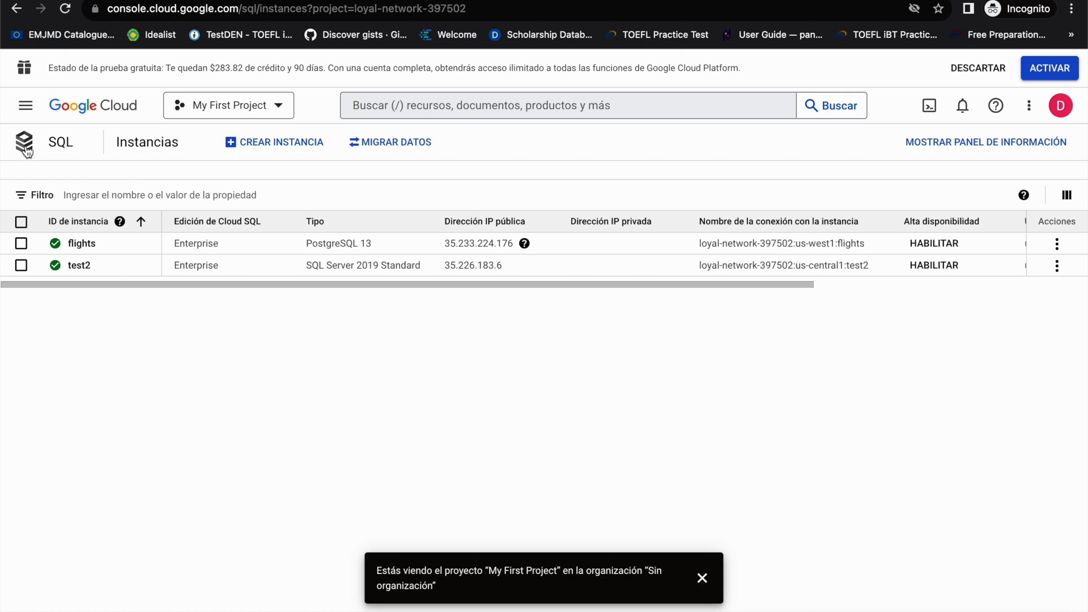
Step: Open the test2 SQL Server instance and review its public IP address, connection name, configuration and service account
click(221, 107)
click(353, 266)
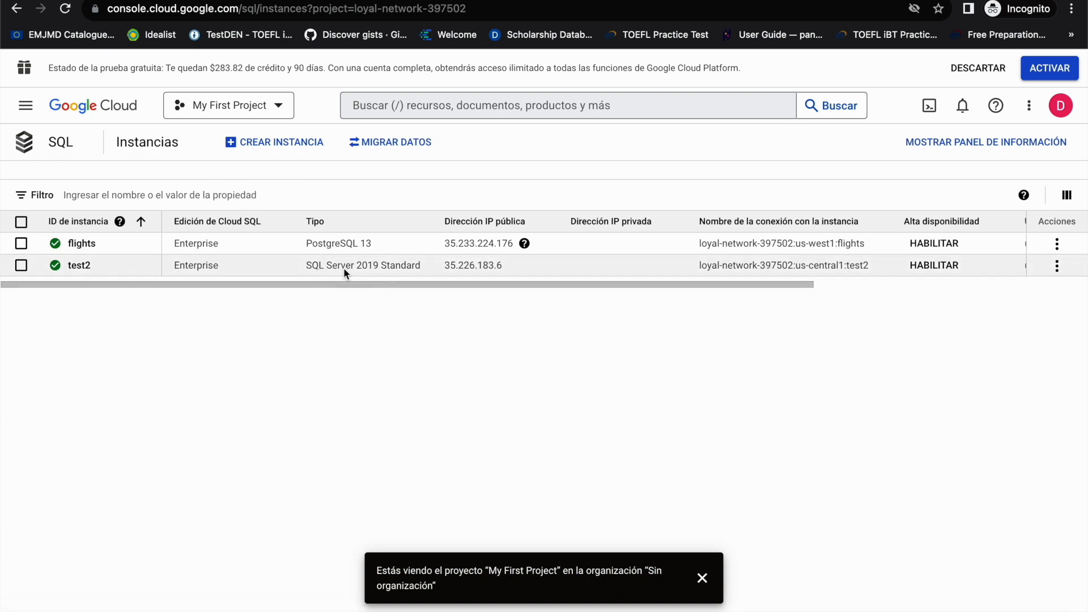
click(74, 265)
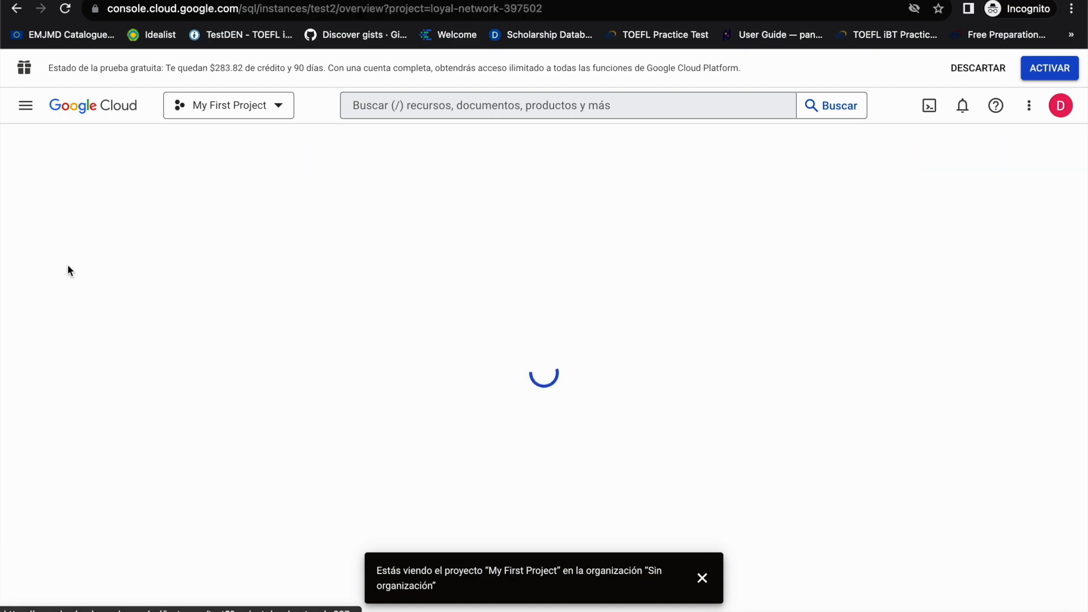
scroll(468, 451, down, 3)
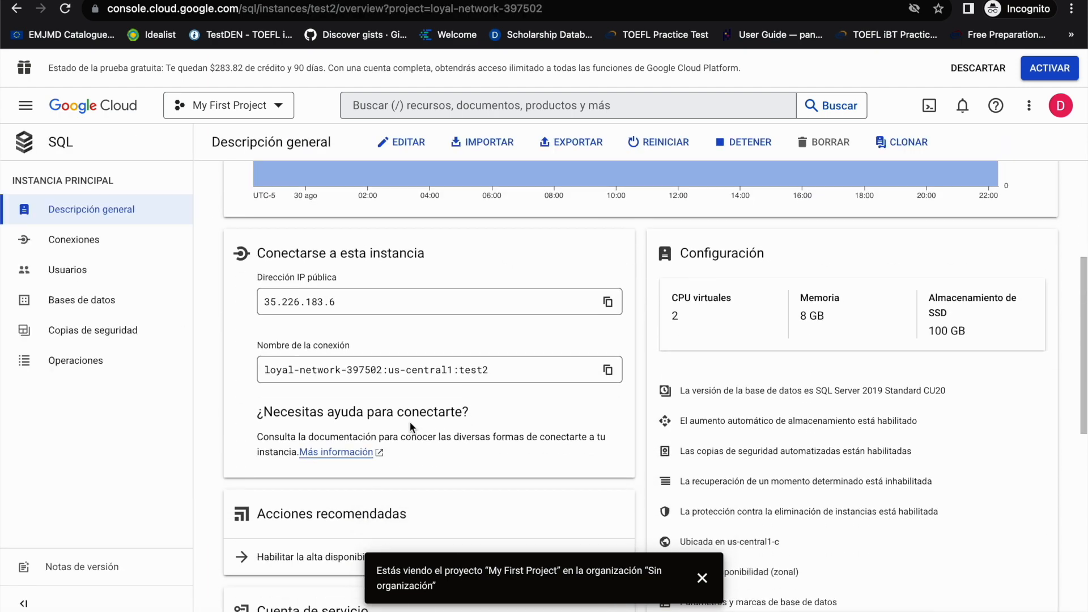
scroll(576, 389, down, 2)
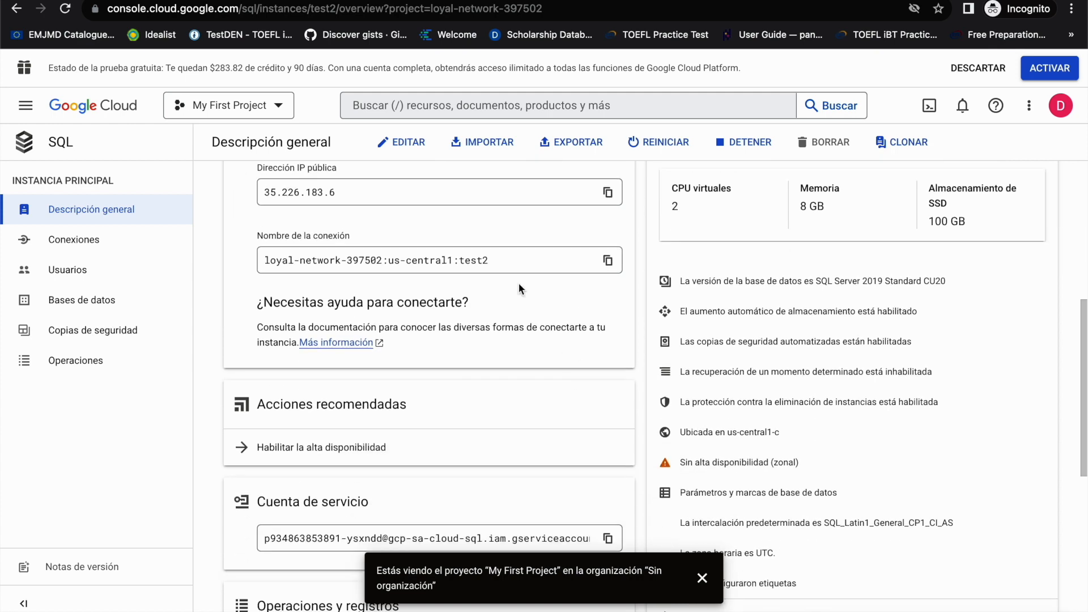
scroll(385, 221, up, 1)
scroll(351, 238, down, 5)
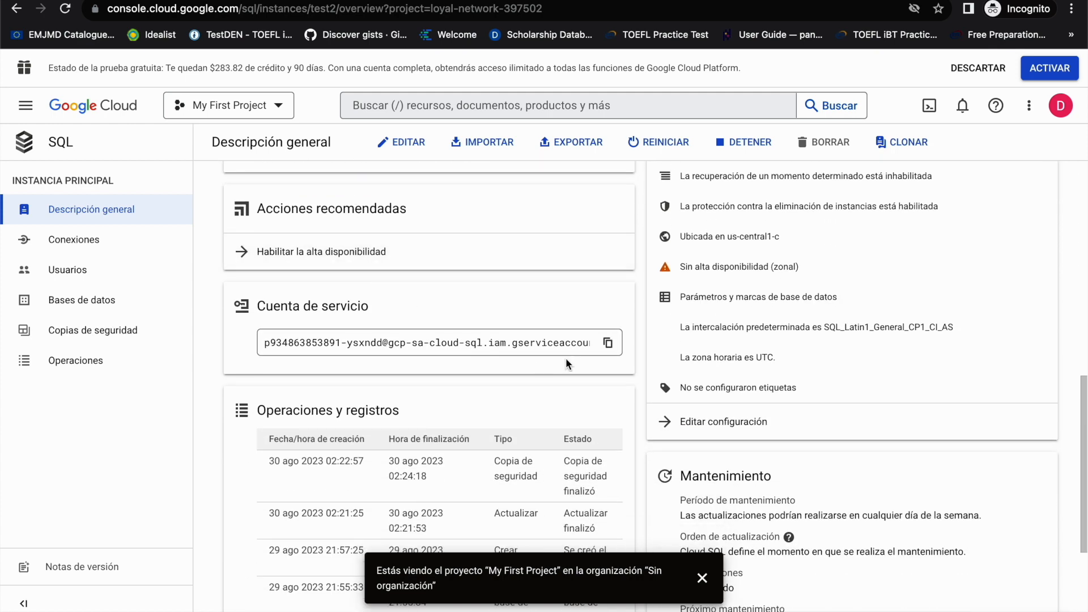
click(557, 342)
scroll(538, 306, up, 2)
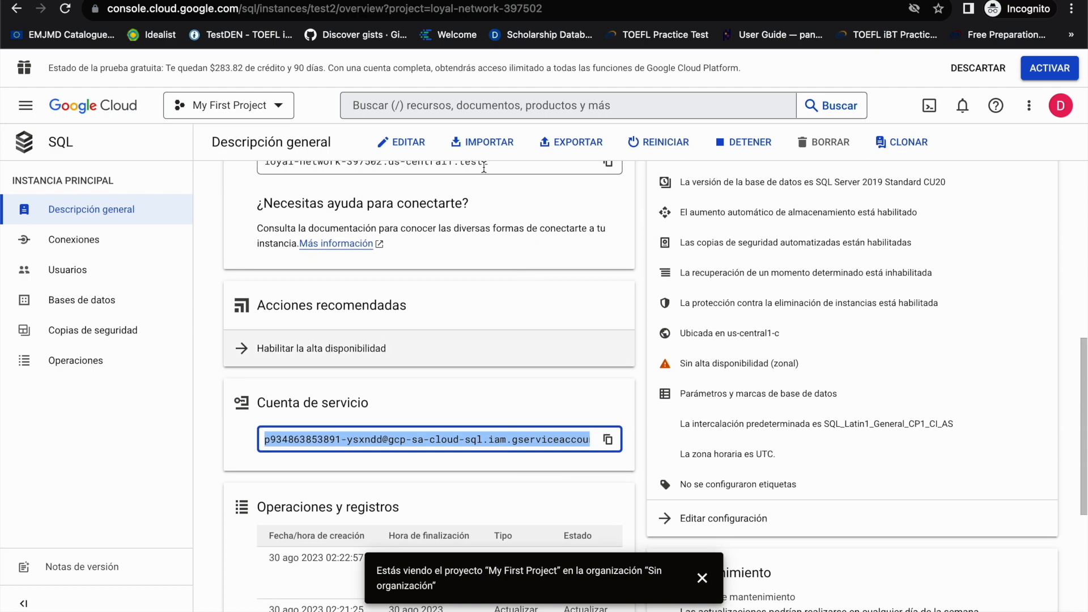
Step: Switch to the untitled Looker Studio data source, view the Microsoft SQL Server authentication form, and return to the connector list
click(391, 0)
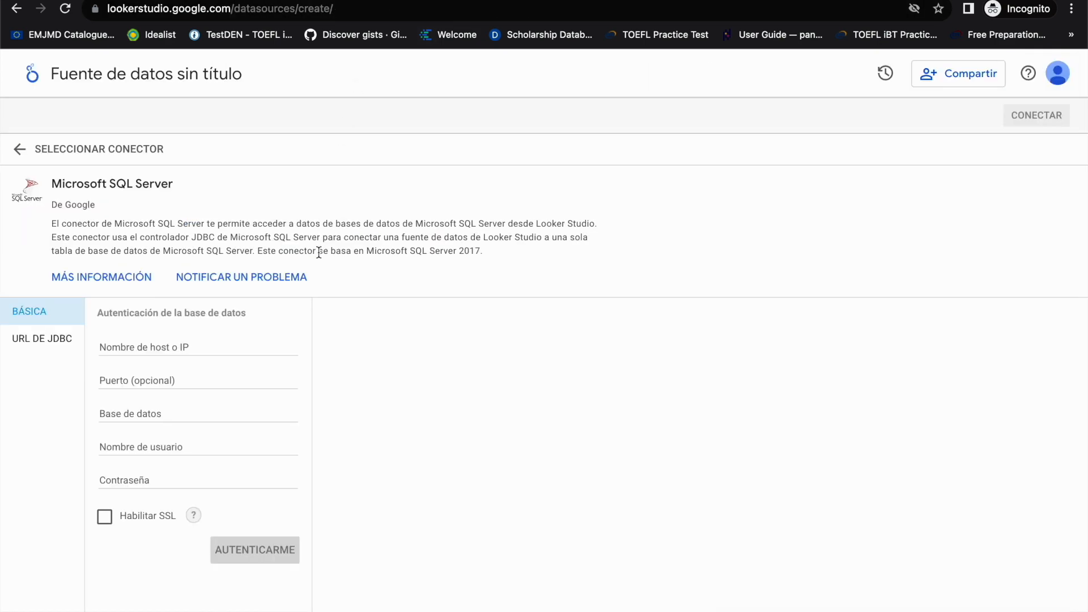
click(230, 343)
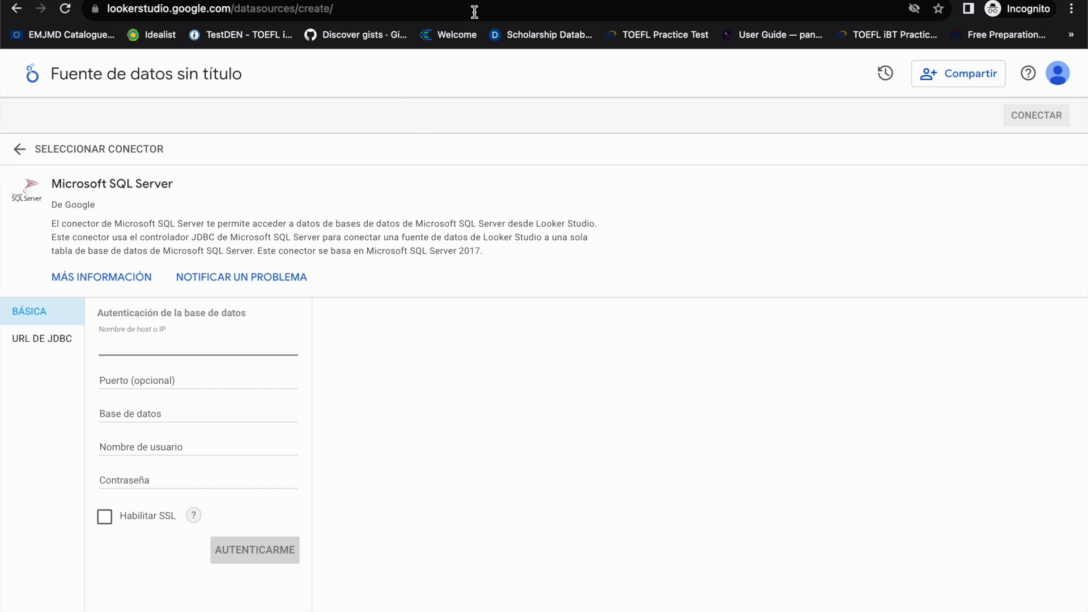
click(57, 148)
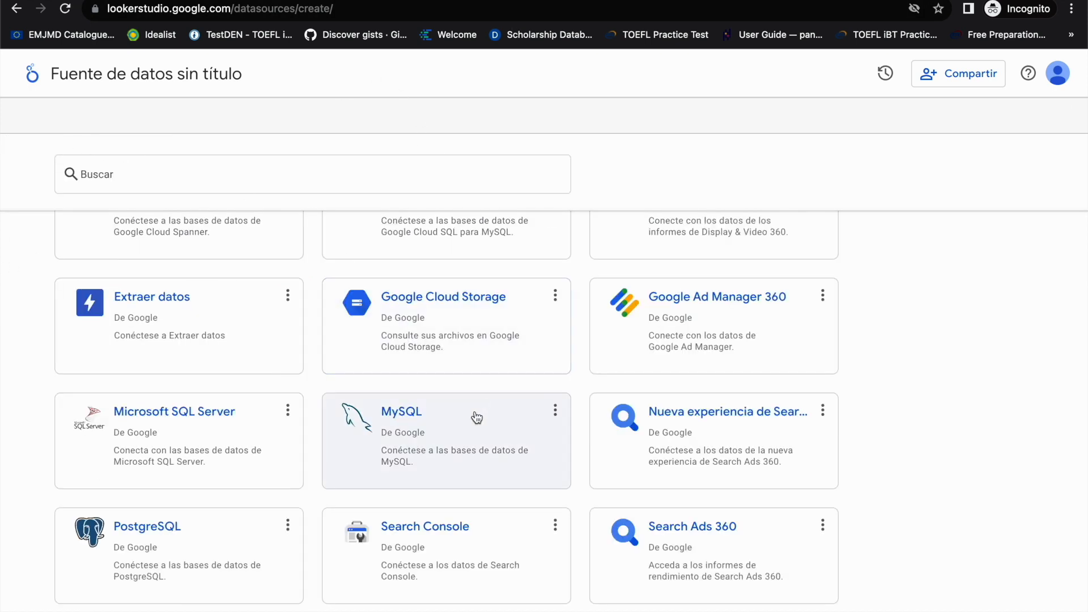
Step: Connect the Google Sheets spreadsheet Despachos, worksheet Hoja 1, with first row as headers and hidden and filtered cells included
scroll(476, 418, up, 2)
scroll(476, 417, up, 5)
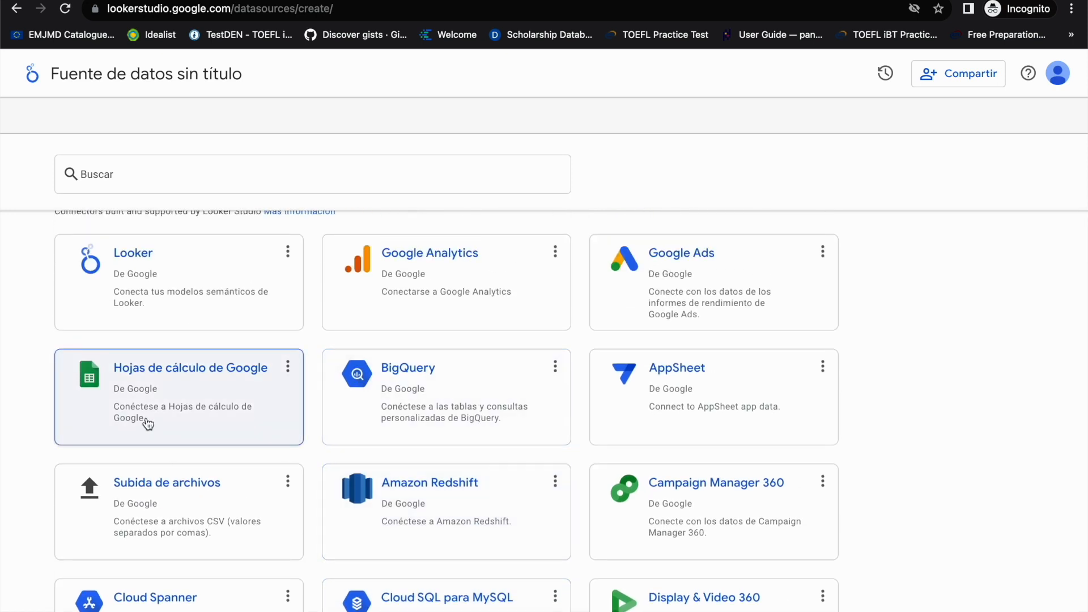
click(148, 424)
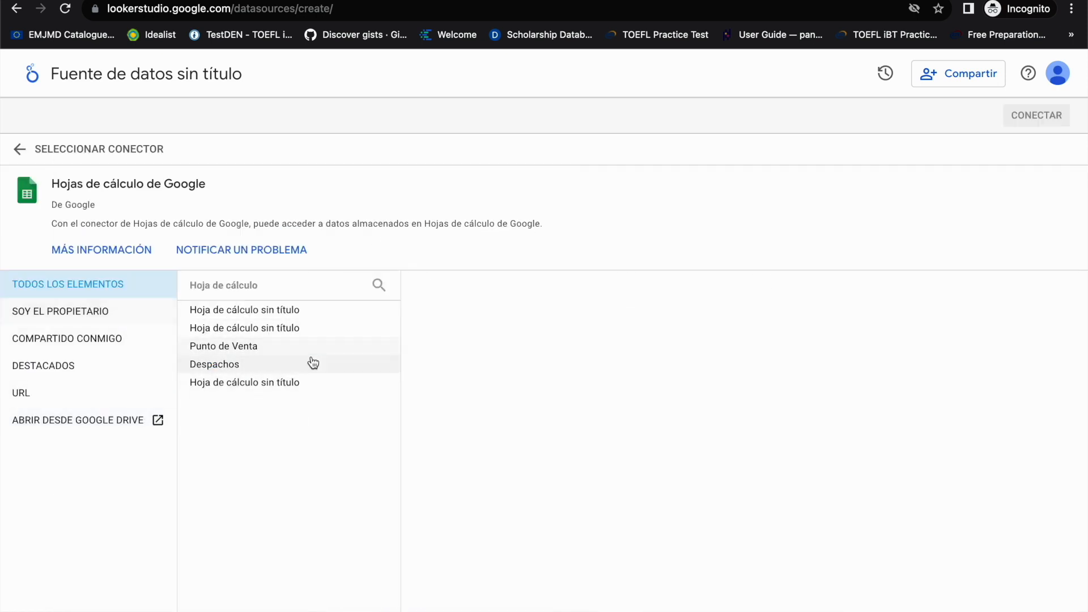
click(249, 371)
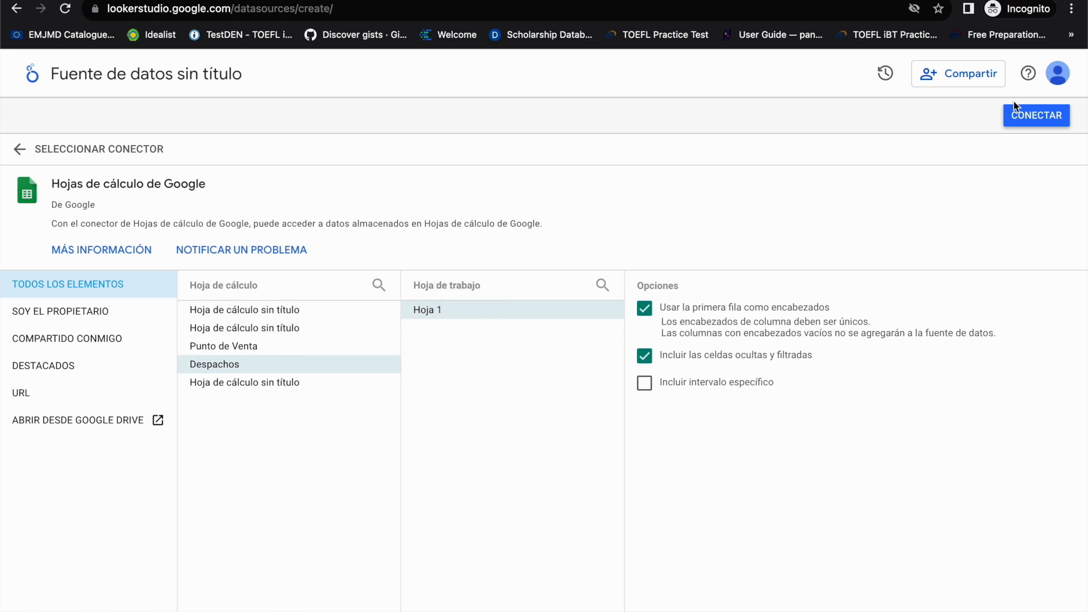
click(1034, 117)
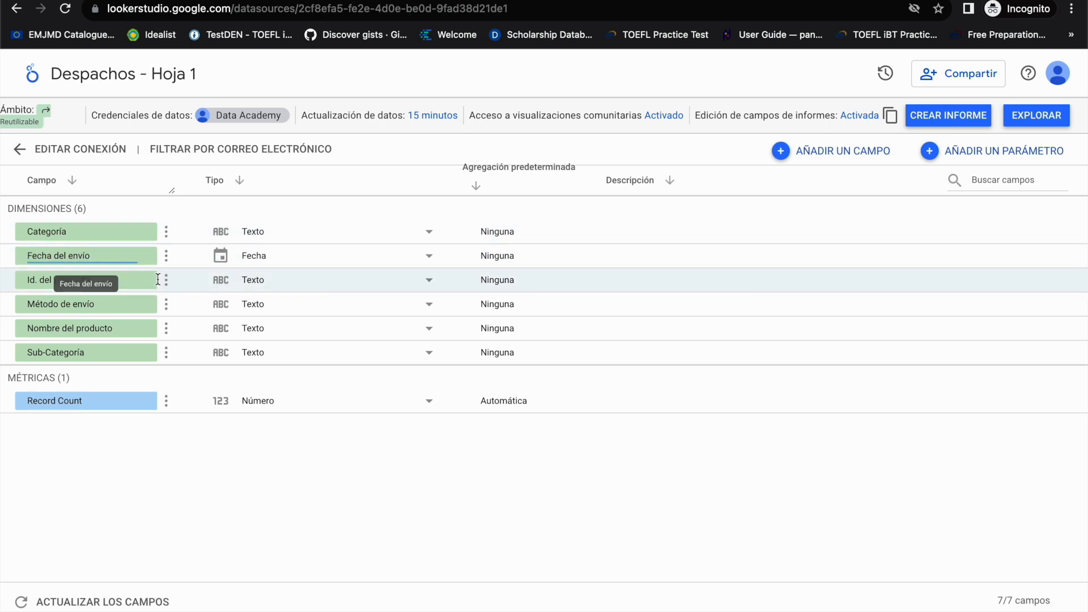
Step: View the data type options for the Categoría field and the data freshness intervals of the source, closing both without applying changes
click(429, 232)
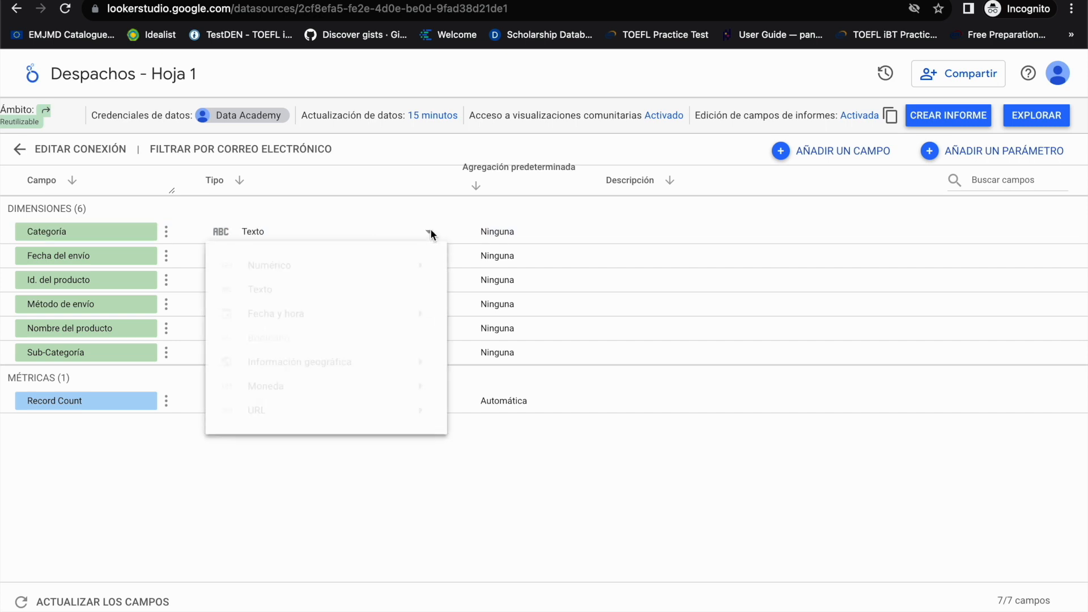
click(256, 202)
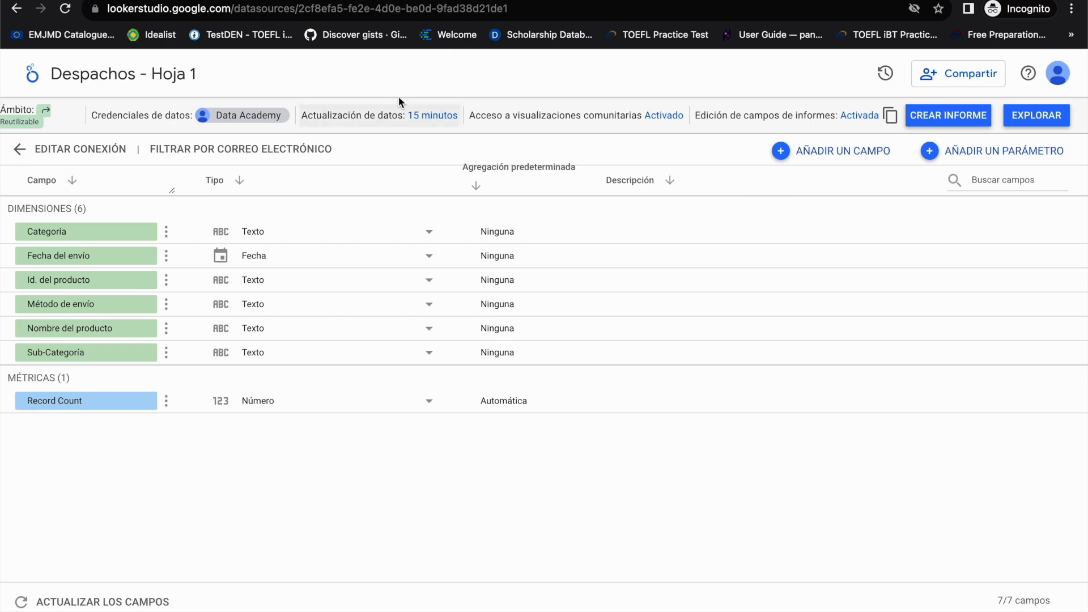
click(389, 117)
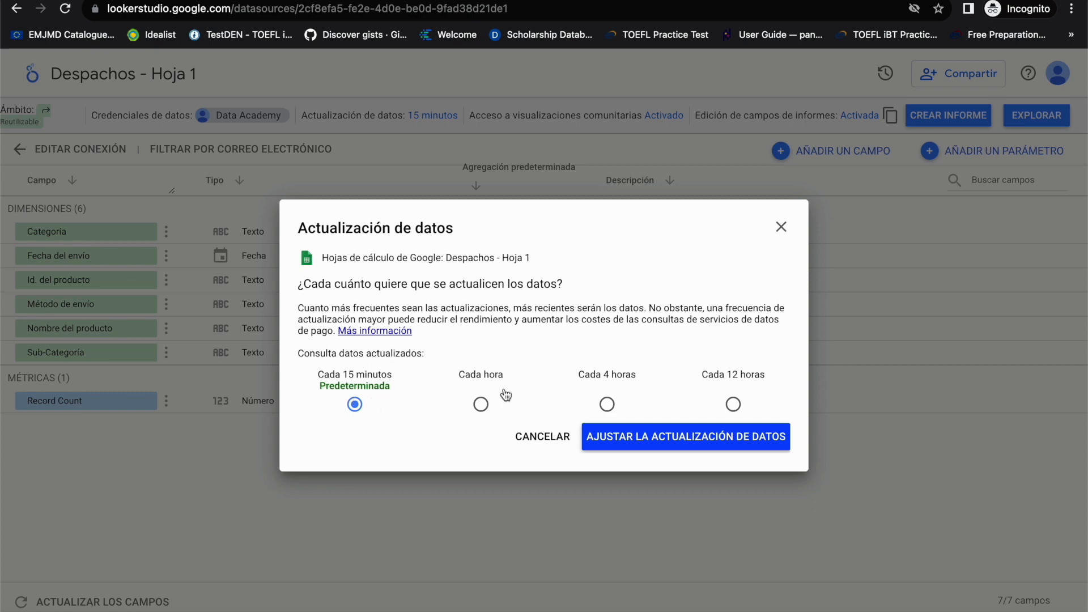
click(480, 404)
click(607, 404)
click(782, 233)
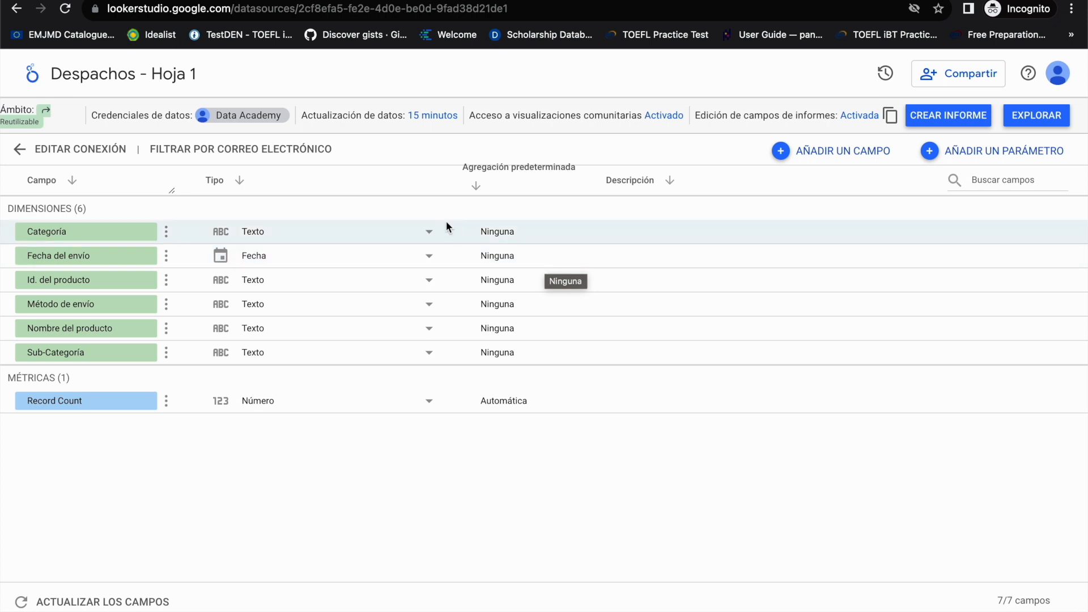
Step: Leave the Despachos - Hoja 1 source for the Looker Studio home page and create a new data source
click(56, 147)
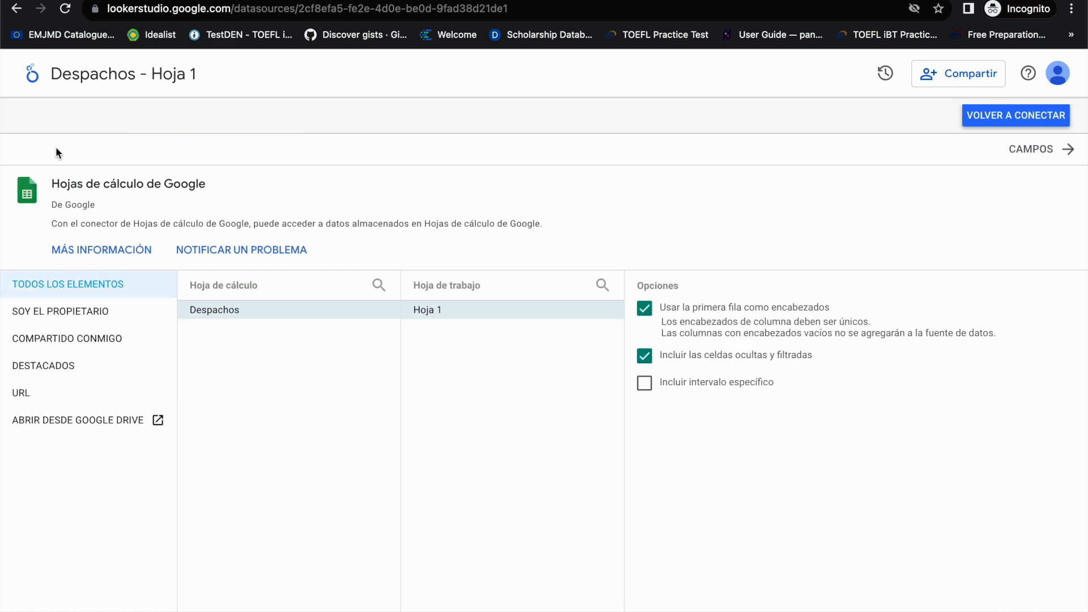
click(29, 76)
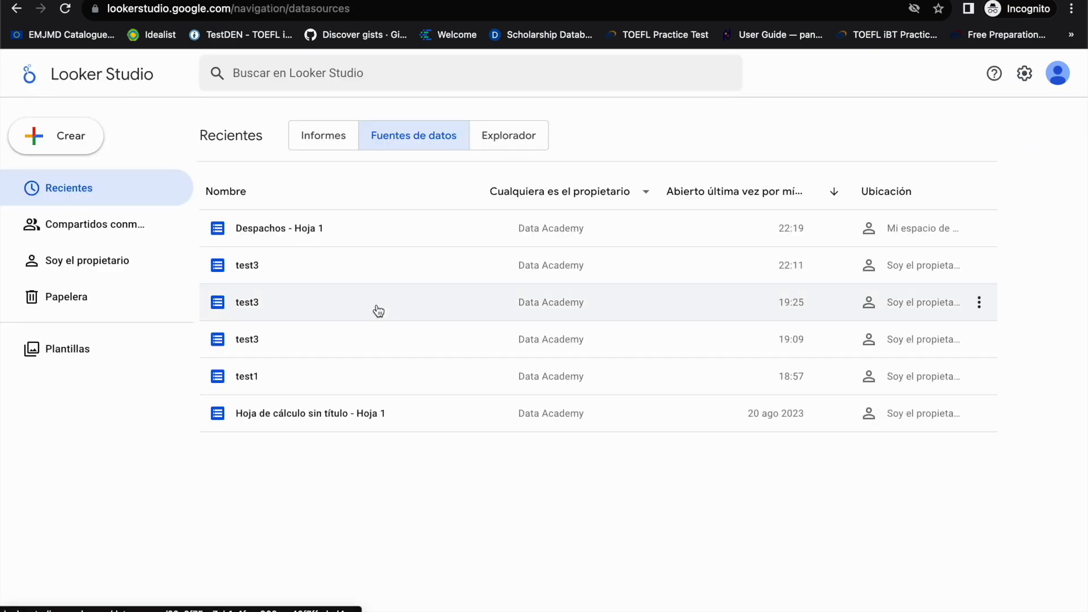
click(73, 136)
click(93, 214)
Step: Find the Partner Connectors section in the connector list and highlight parts of its heading and description
scroll(584, 389, down, 9)
scroll(584, 389, down, 5)
scroll(583, 389, up, 1)
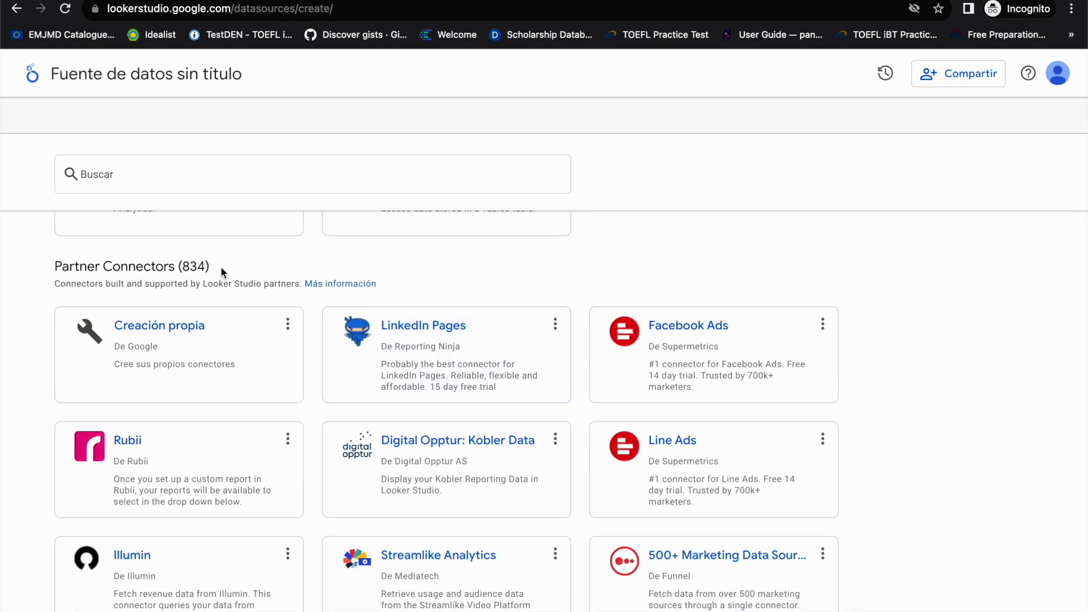
drag(222, 269, 171, 267)
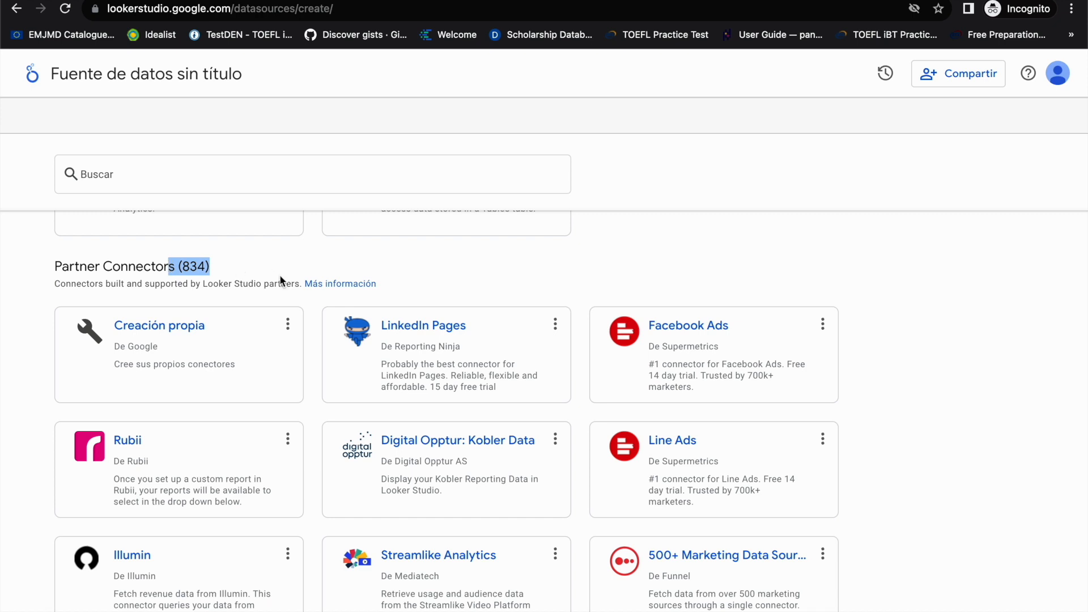
scroll(584, 324, down, 1)
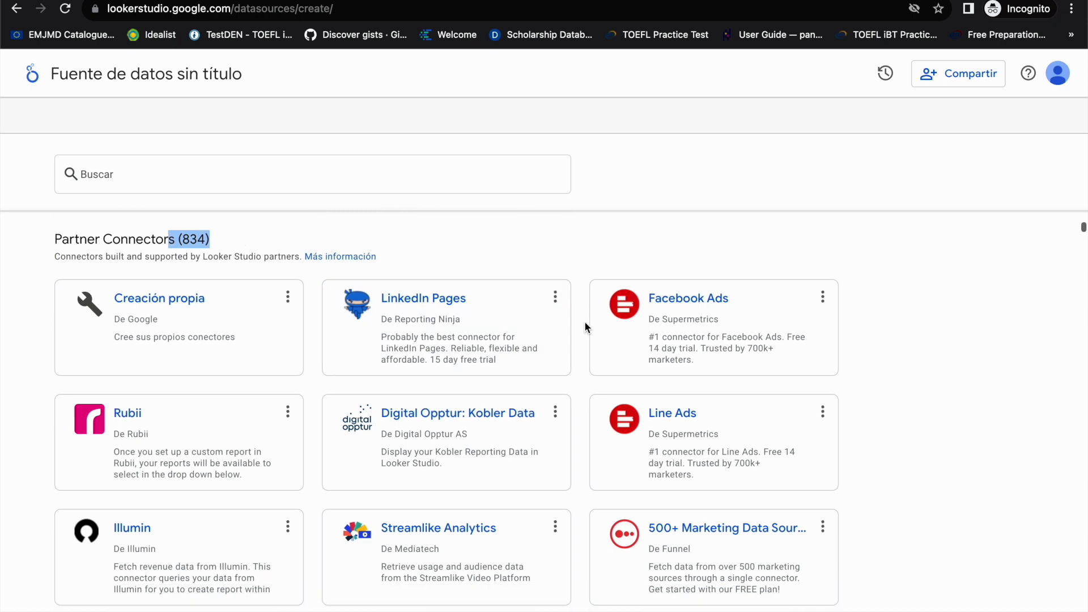
scroll(584, 320, down, 1)
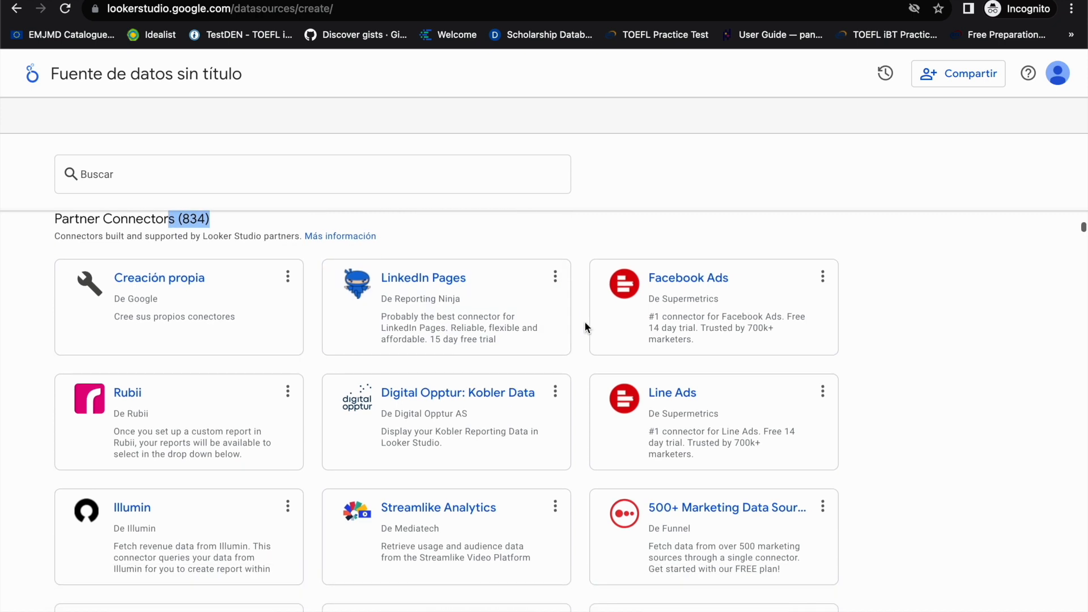
drag(281, 237, 200, 234)
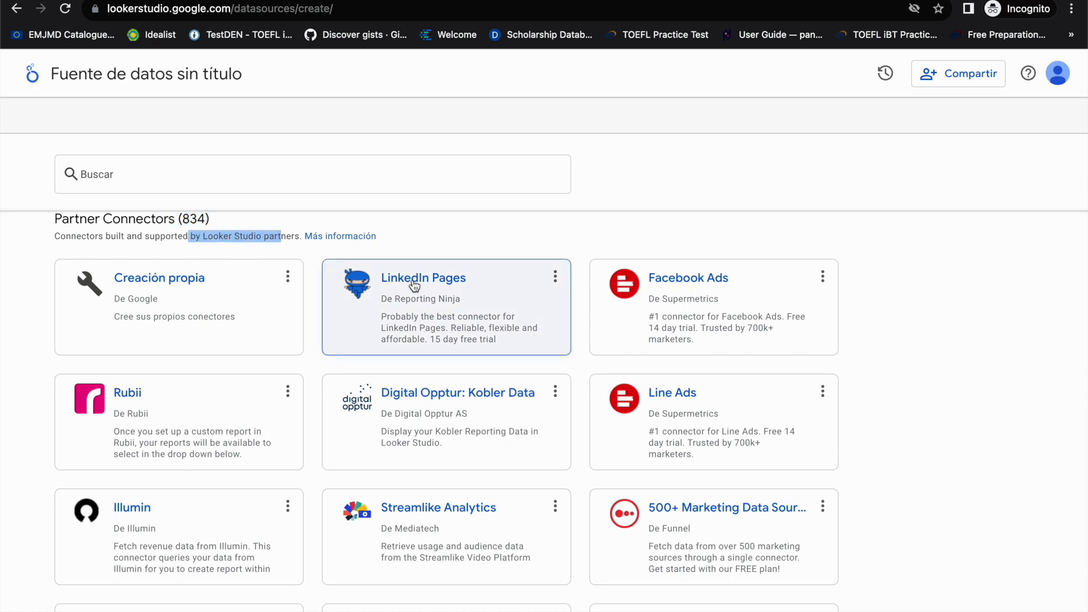
Step: Browse the partner connectors for advertising, social media, CRM and analytics platforms
scroll(767, 452, down, 10)
scroll(770, 452, down, 10)
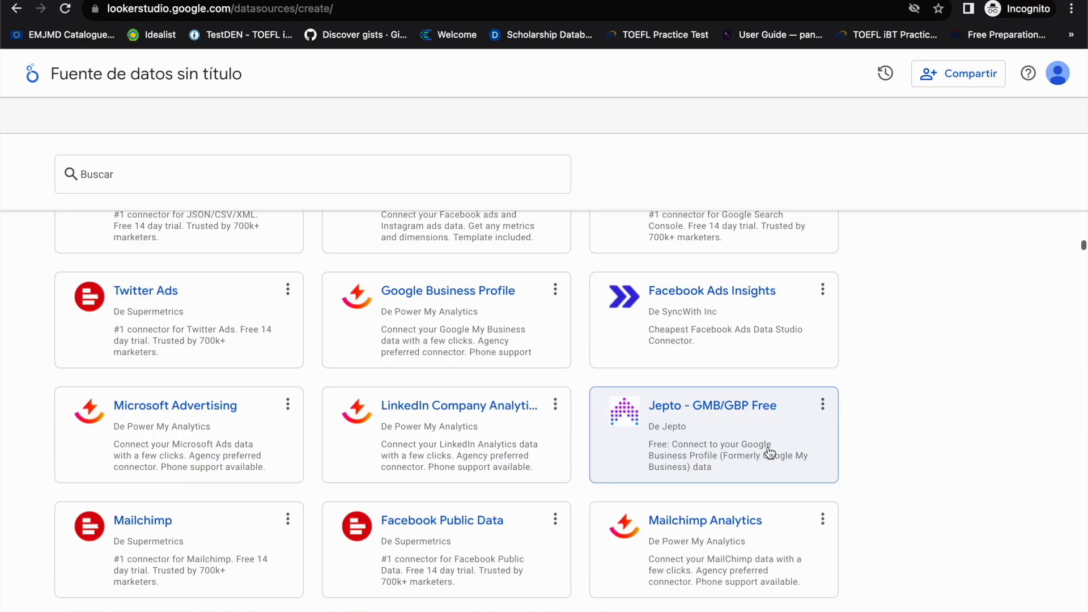
scroll(769, 453, down, 10)
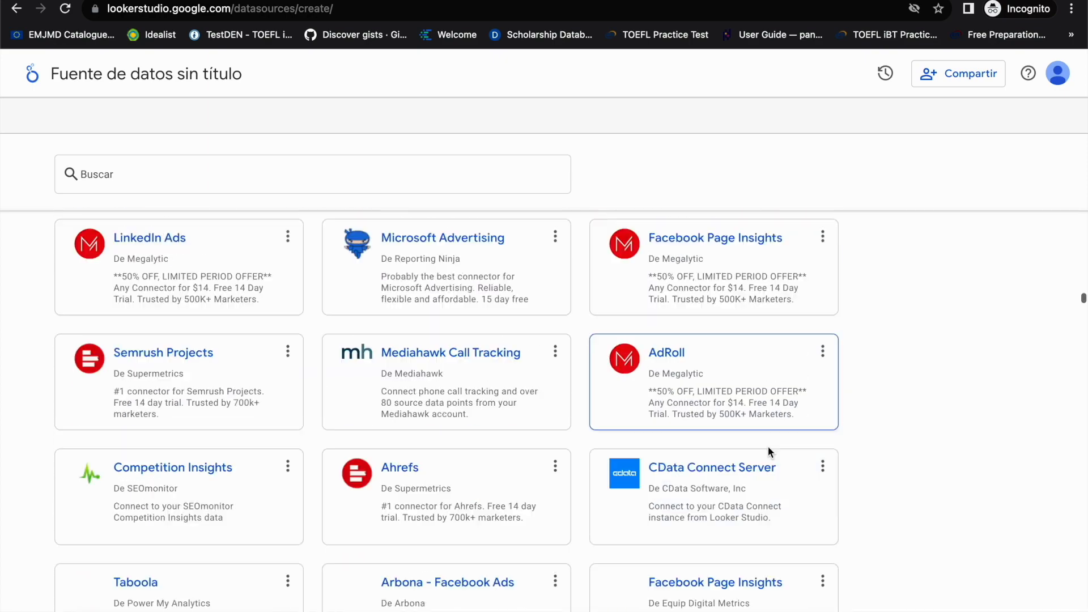
scroll(770, 452, down, 10)
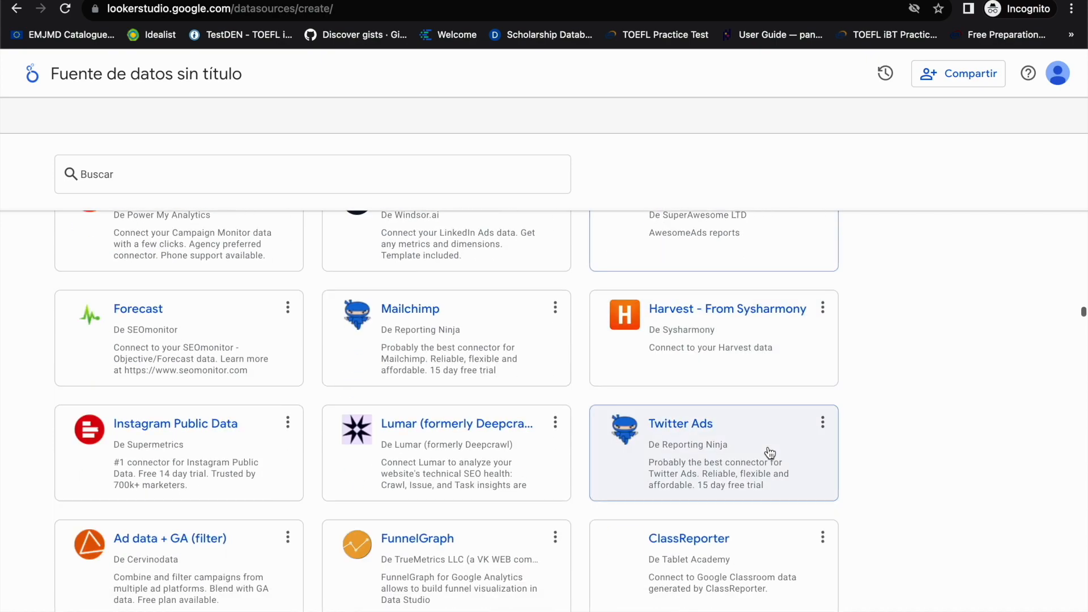
scroll(768, 452, up, 7)
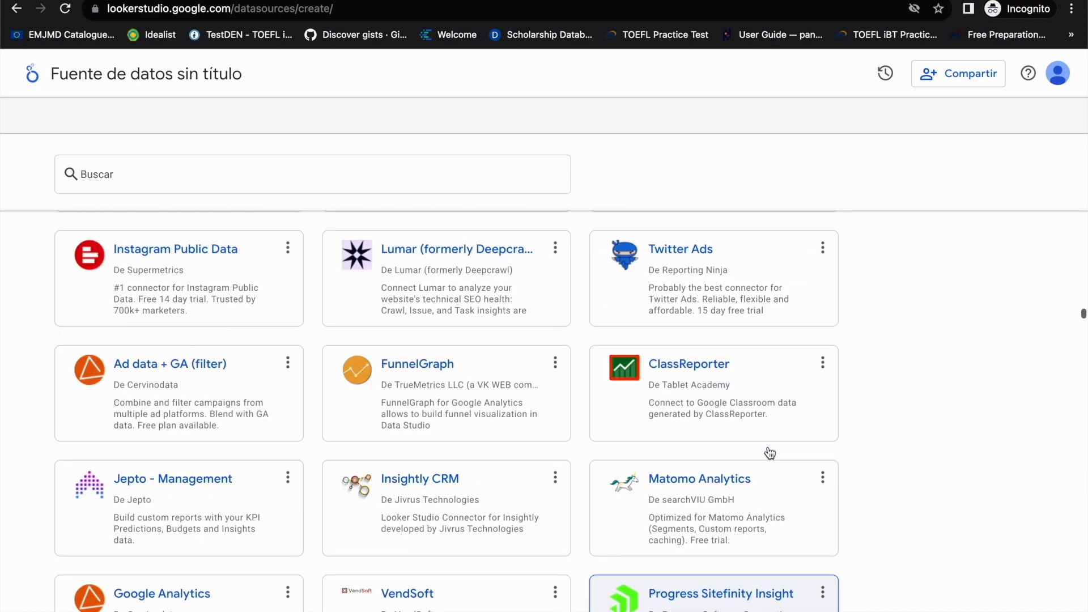
scroll(699, 444, down, 9)
scroll(698, 440, down, 10)
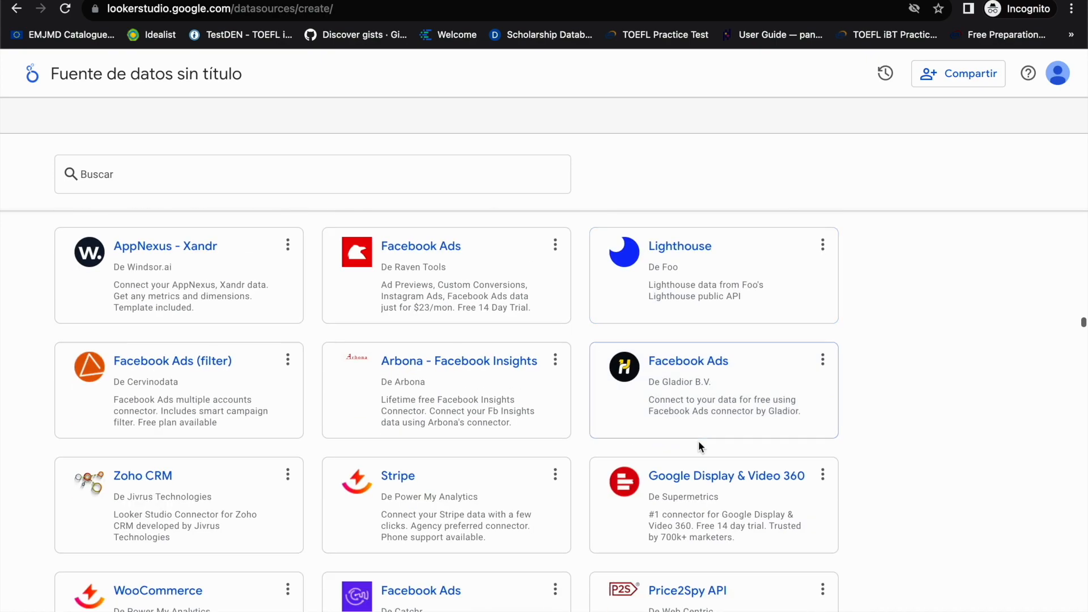
scroll(332, 463, down, 4)
scroll(333, 469, down, 12)
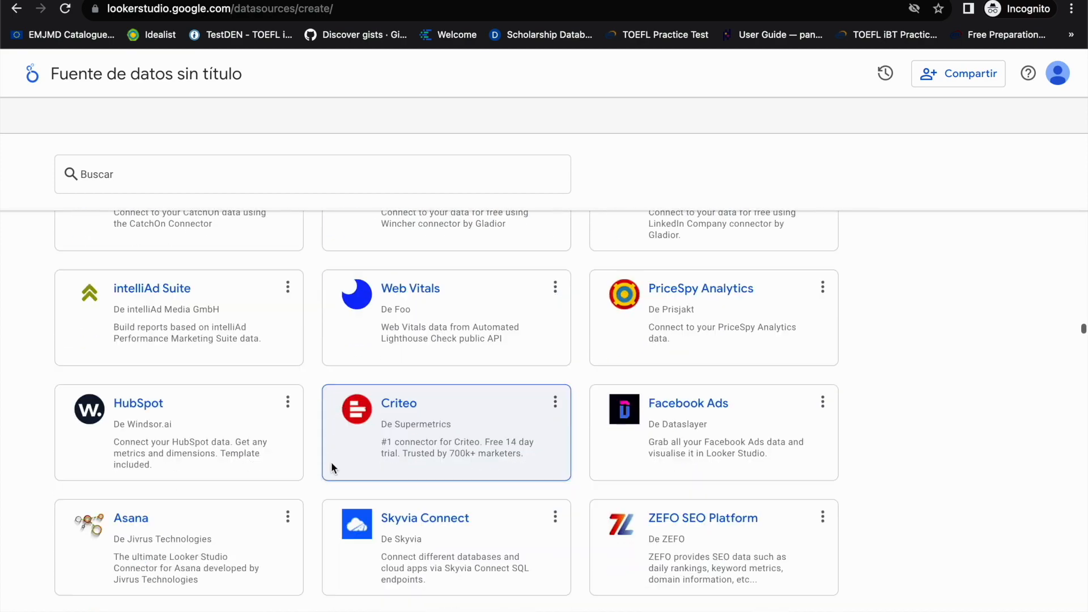
scroll(333, 468, down, 9)
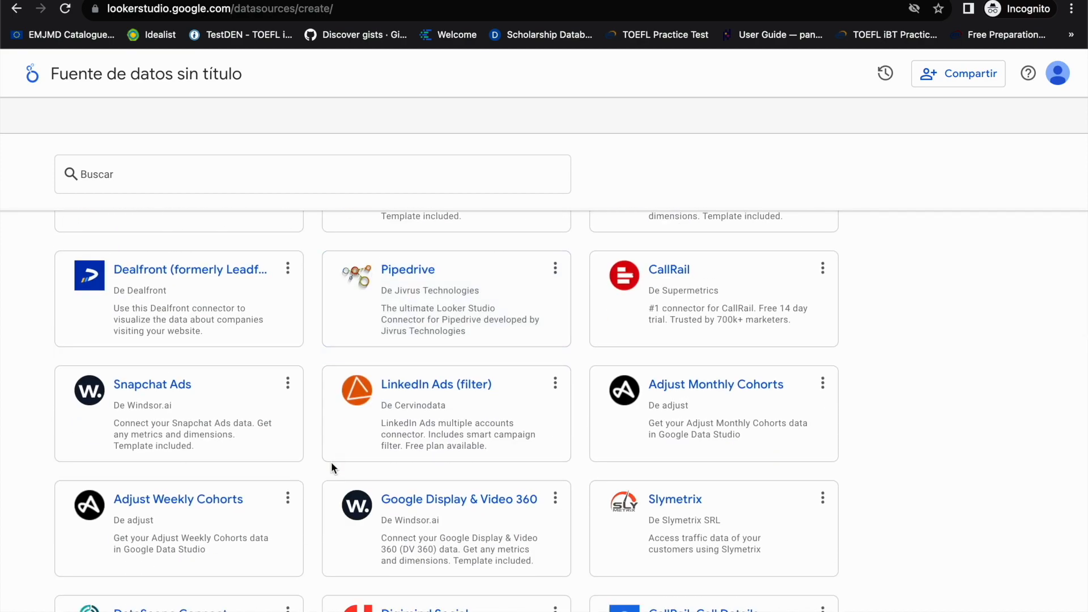
scroll(332, 466, up, 9)
scroll(333, 468, down, 4)
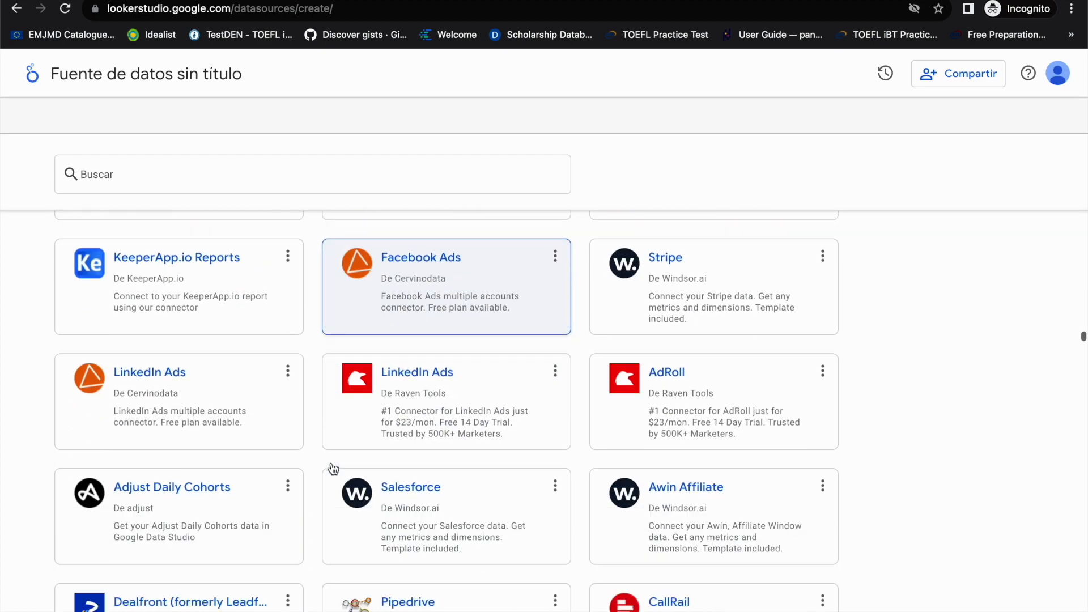
scroll(333, 469, up, 4)
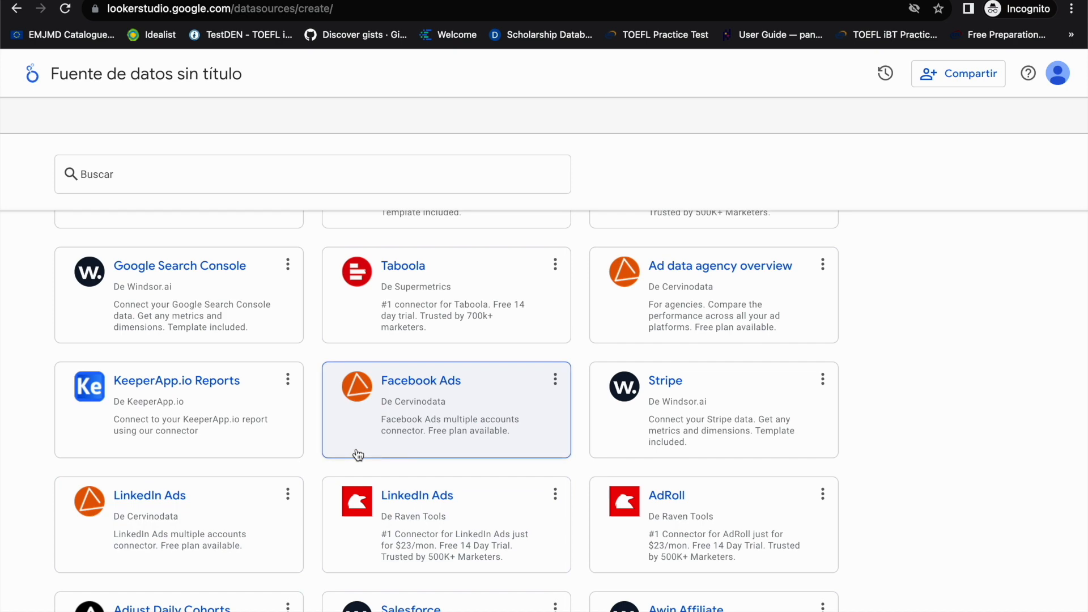
scroll(358, 454, up, 8)
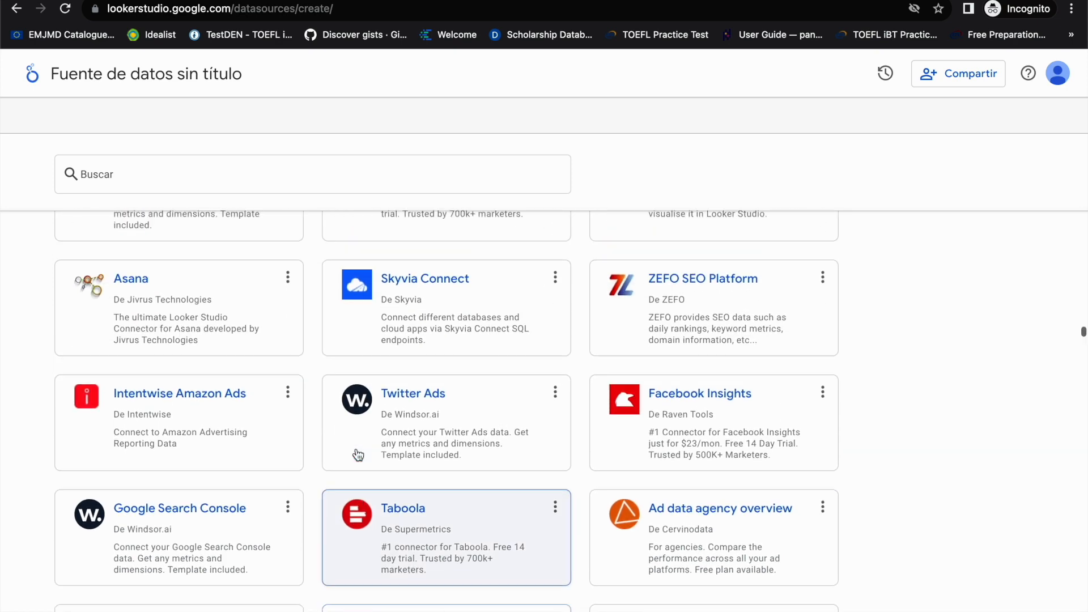
scroll(358, 455, up, 10)
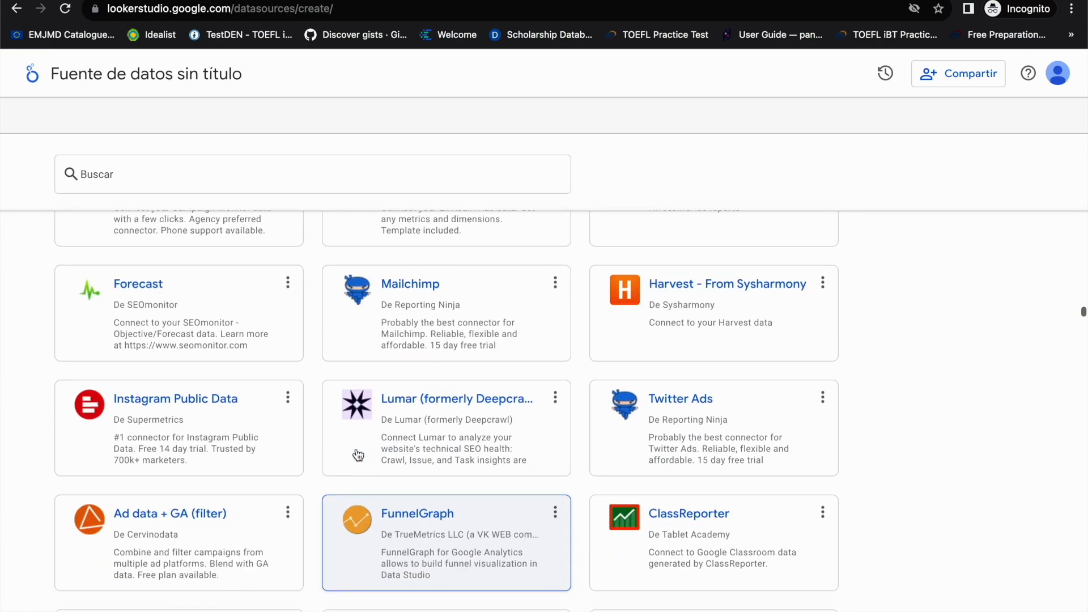
scroll(358, 455, up, 6)
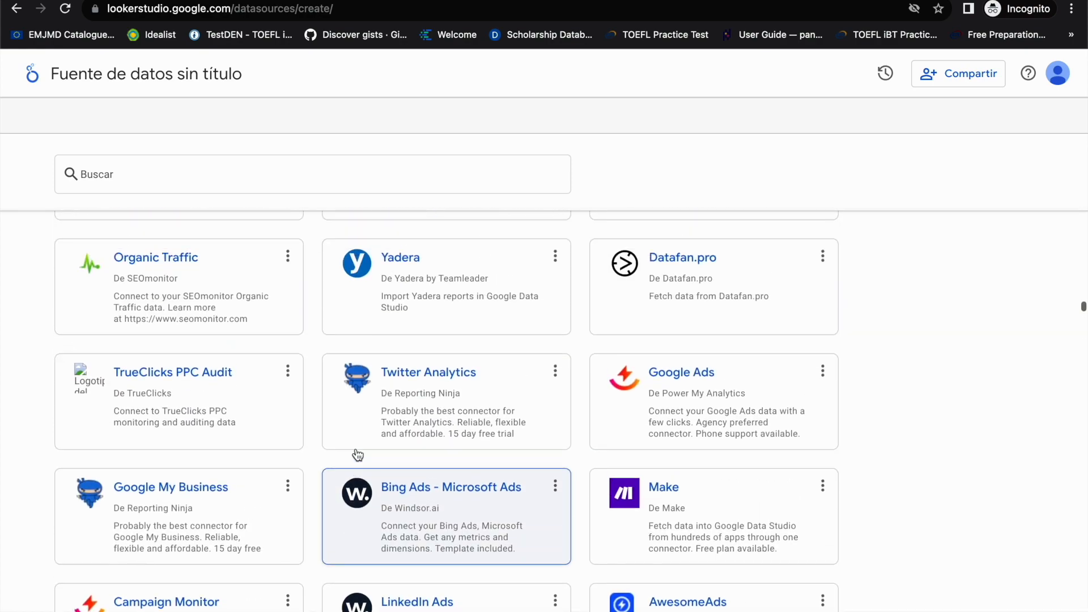
scroll(358, 455, up, 8)
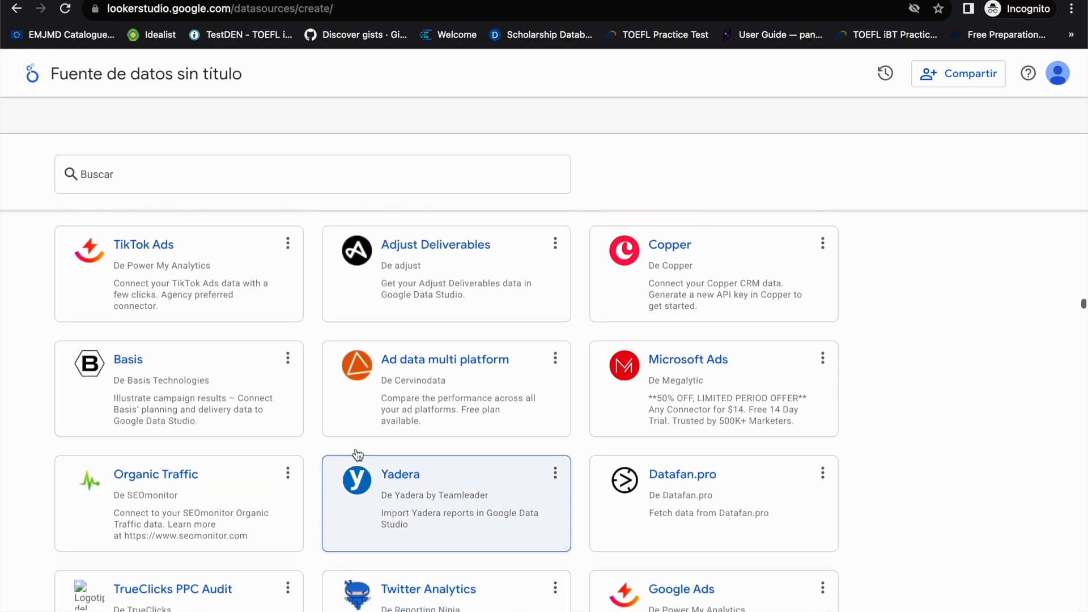
scroll(356, 451, up, 8)
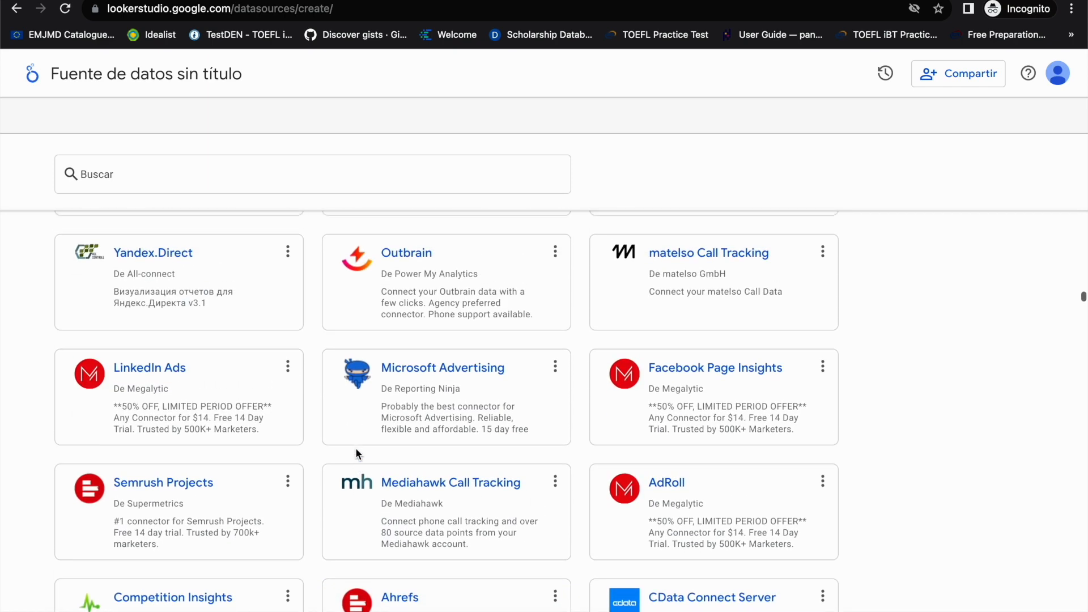
scroll(357, 453, up, 3)
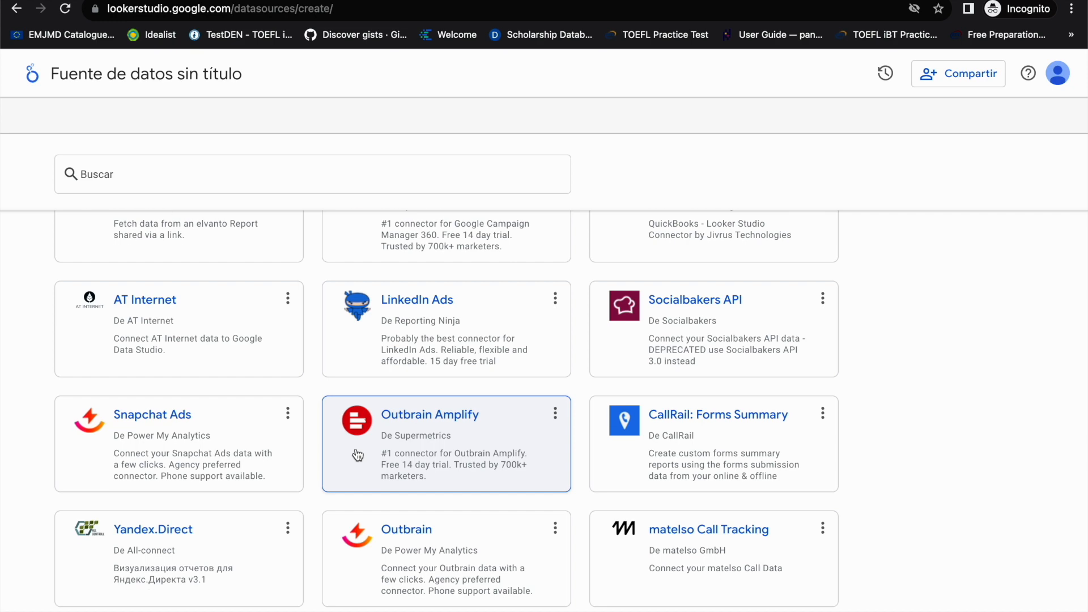
scroll(357, 455, up, 4)
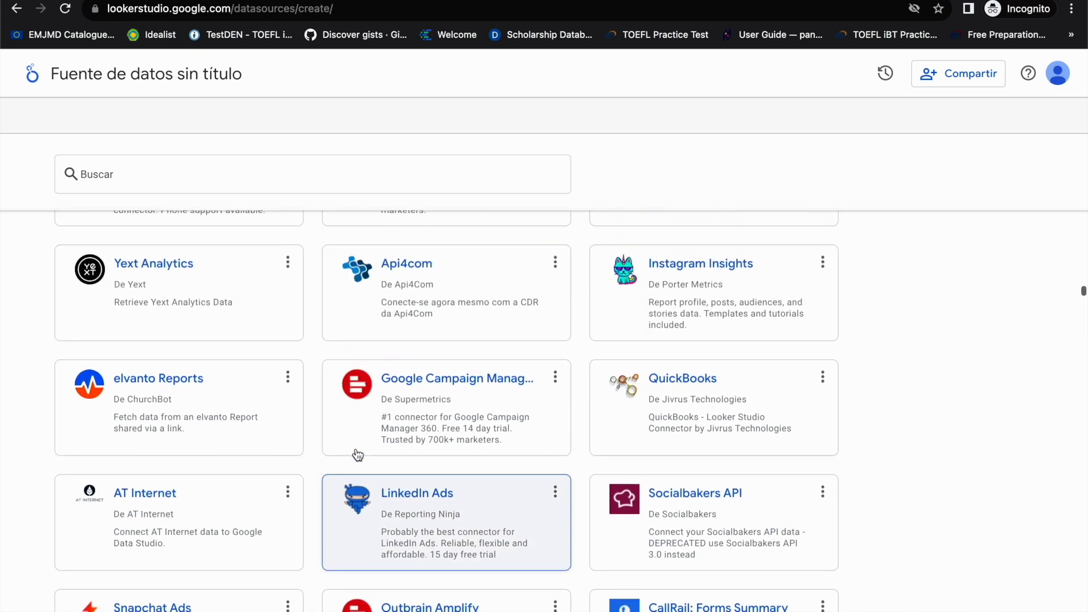